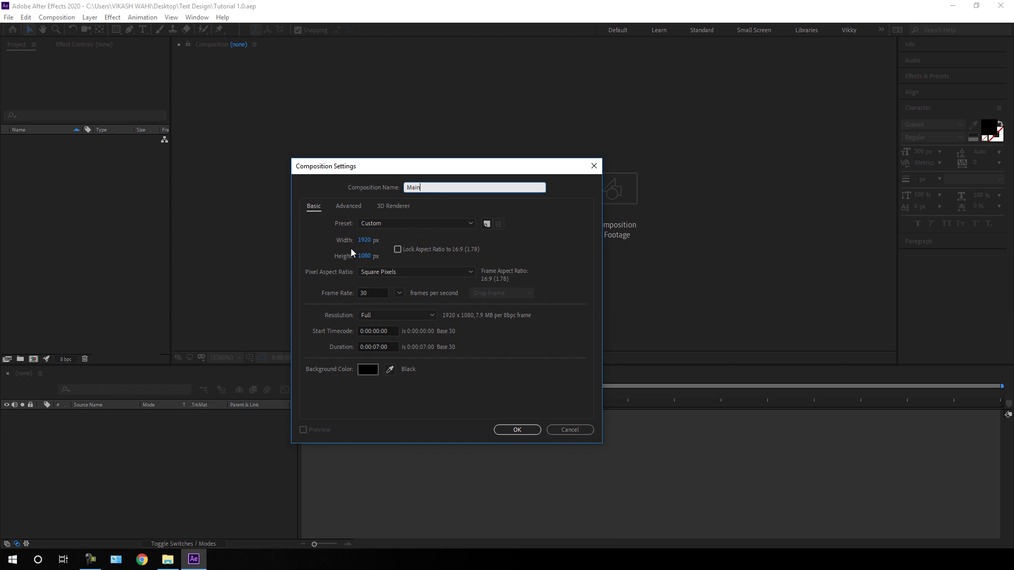
Choose a frame rate of 30 fps for the Main composition and create it.
left_click(400, 293)
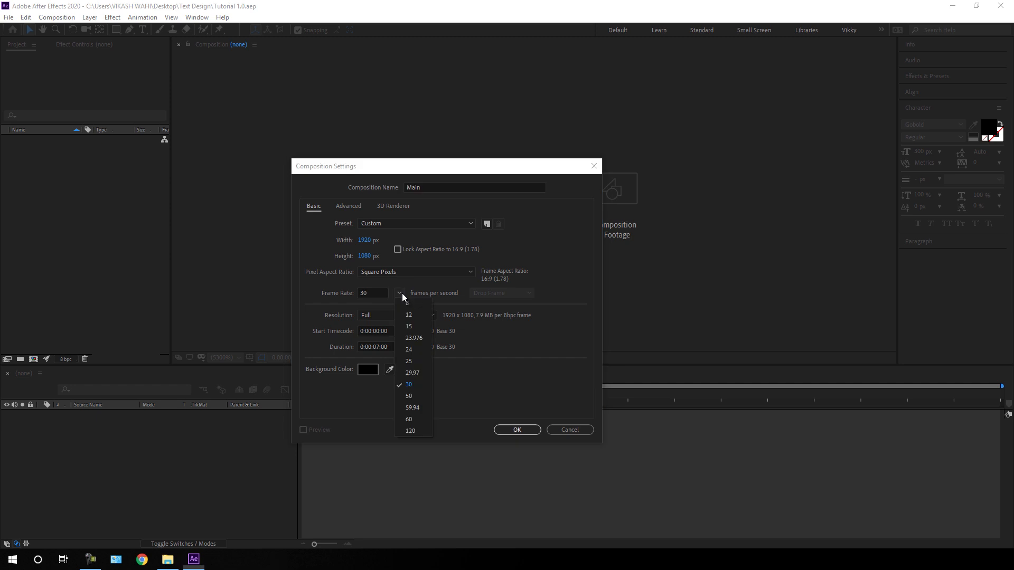
left_click(419, 387)
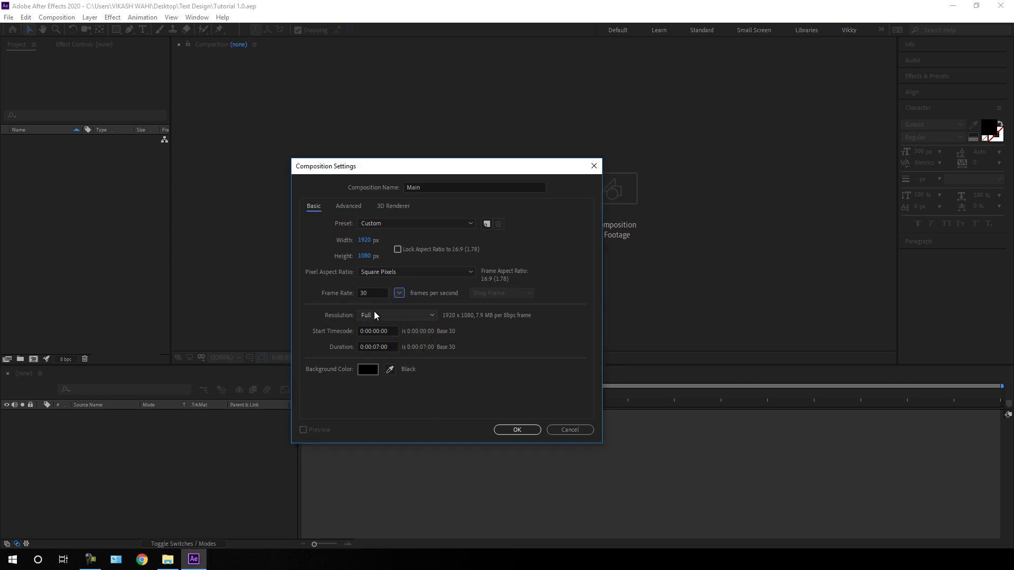
left_click(398, 295)
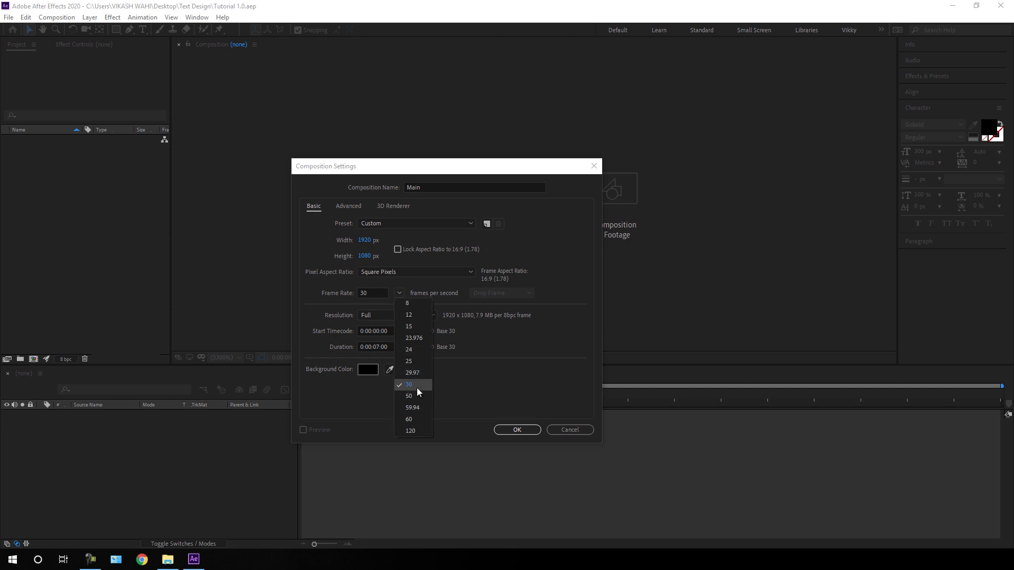
left_click(413, 288)
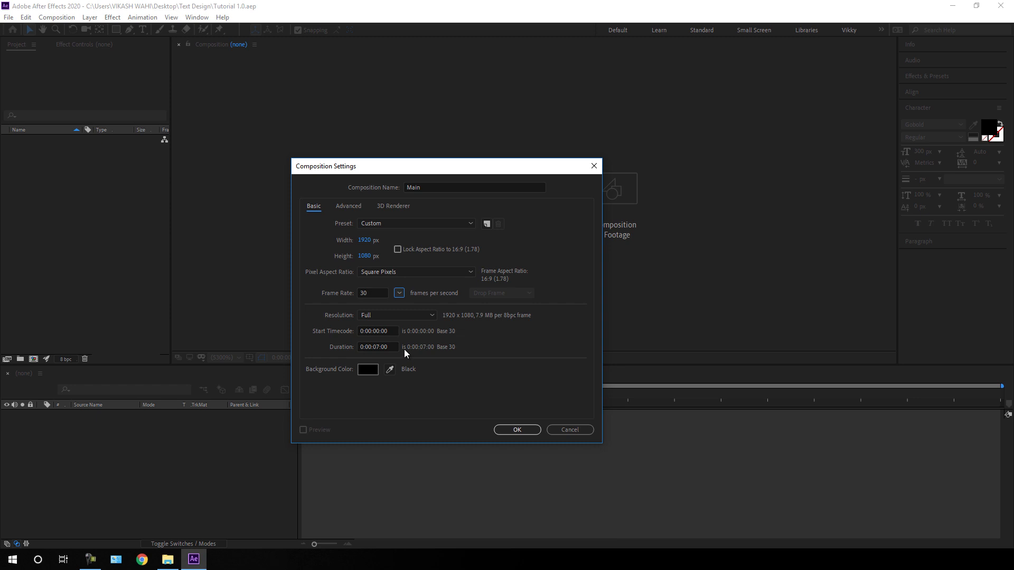
left_click(517, 430)
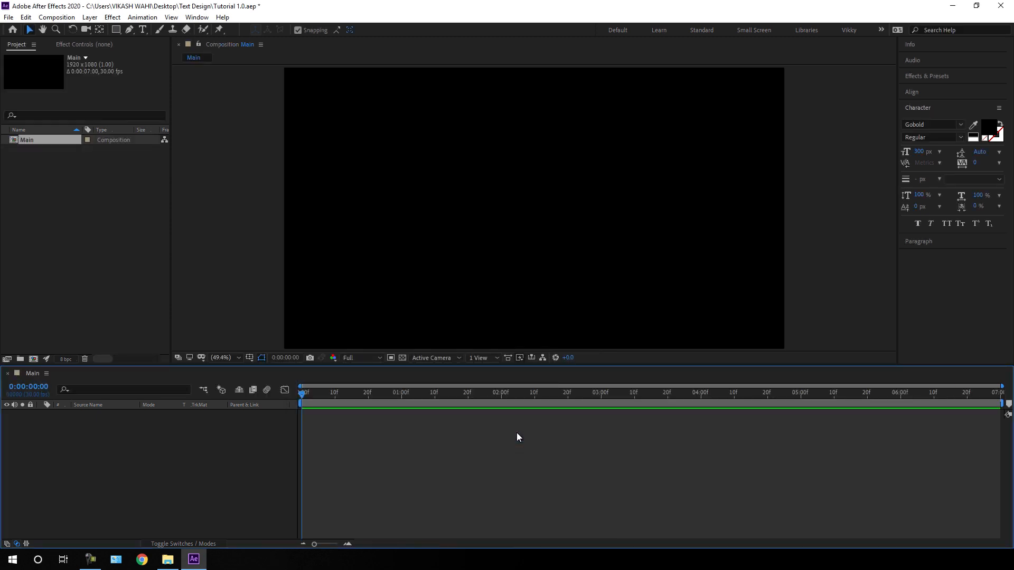
Create a composition-sized solid layer named BG with white (FFFFFF) as its colour.
left_click(89, 17)
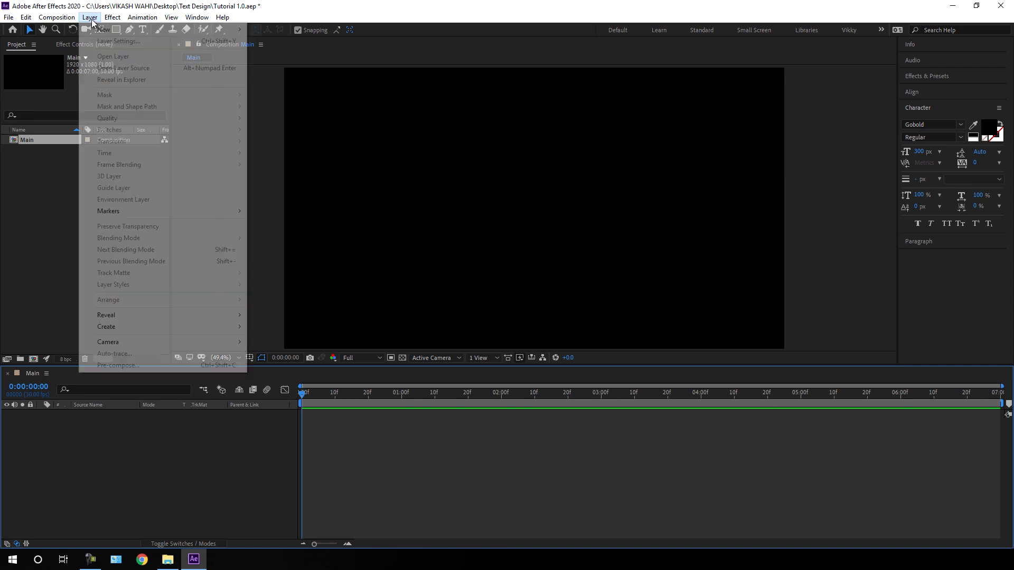
mouse_move(101, 30)
left_click(279, 41)
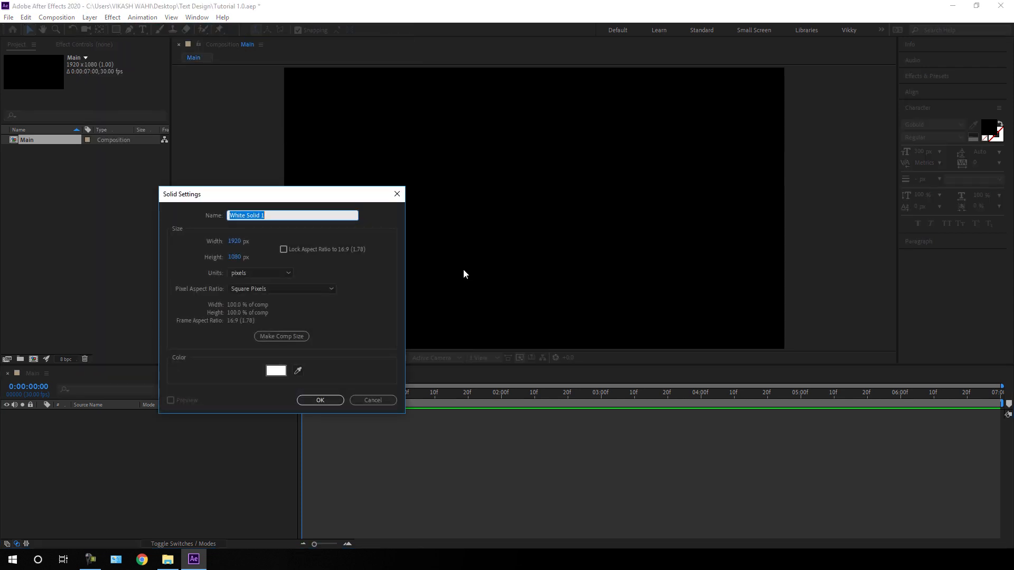
key("BackSpace")
type("BG")
left_click(276, 371)
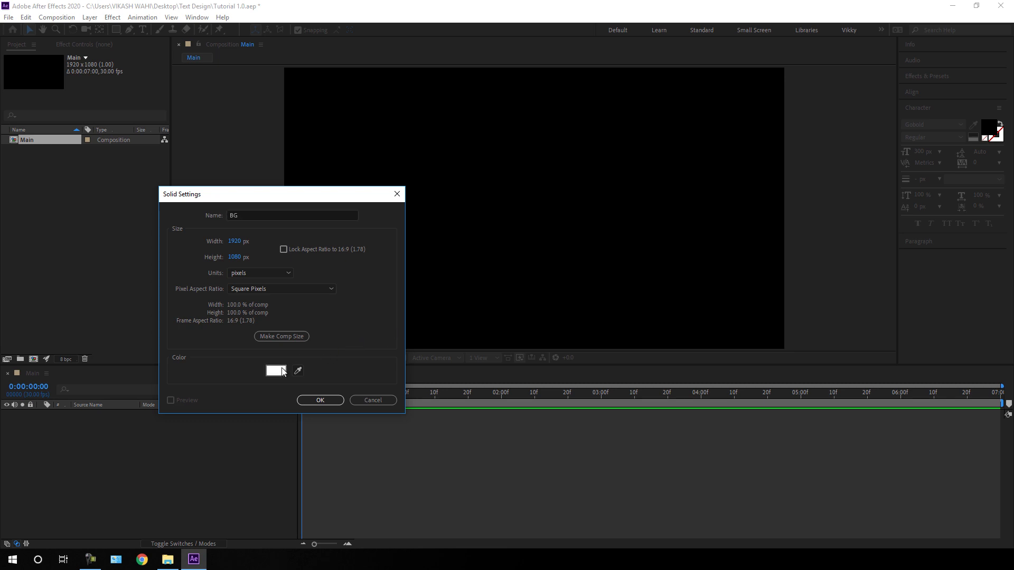
left_click(68, 268)
left_click_drag(67, 268, 23, 220)
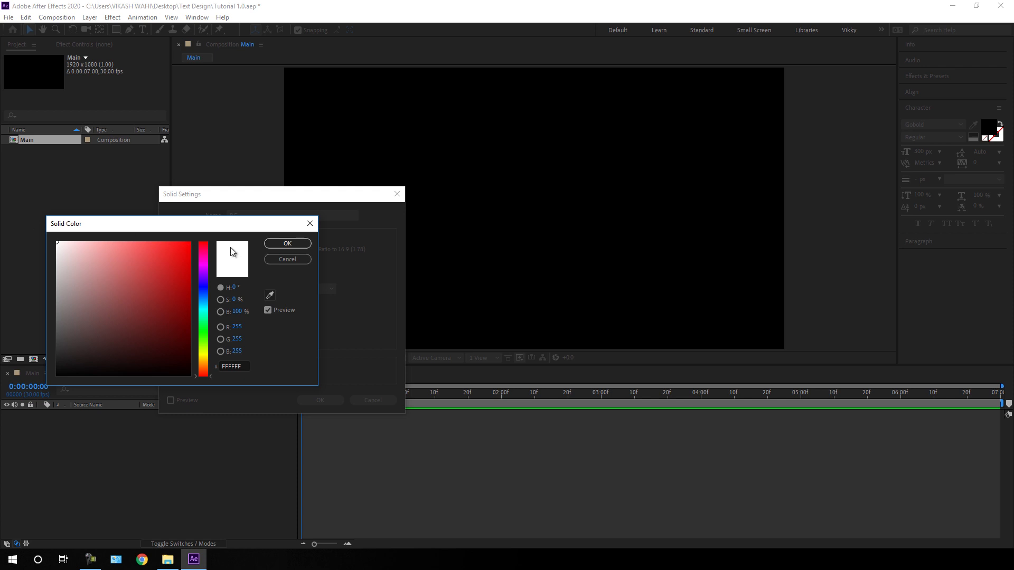
left_click(287, 243)
left_click(327, 401)
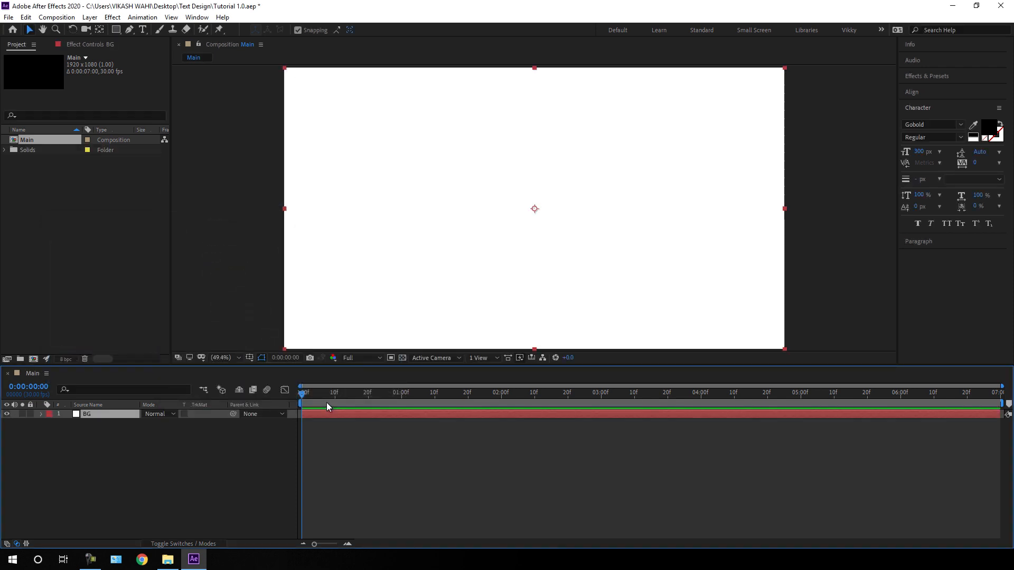
Set up the Type tool with a font size of 500 px and a black (000000) fill.
left_click(144, 30)
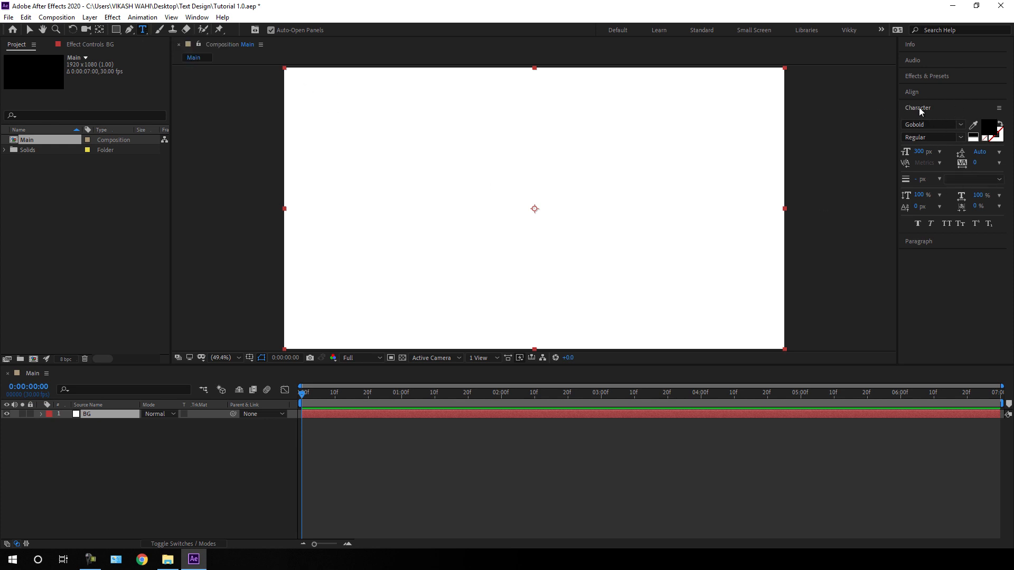
left_click(197, 17)
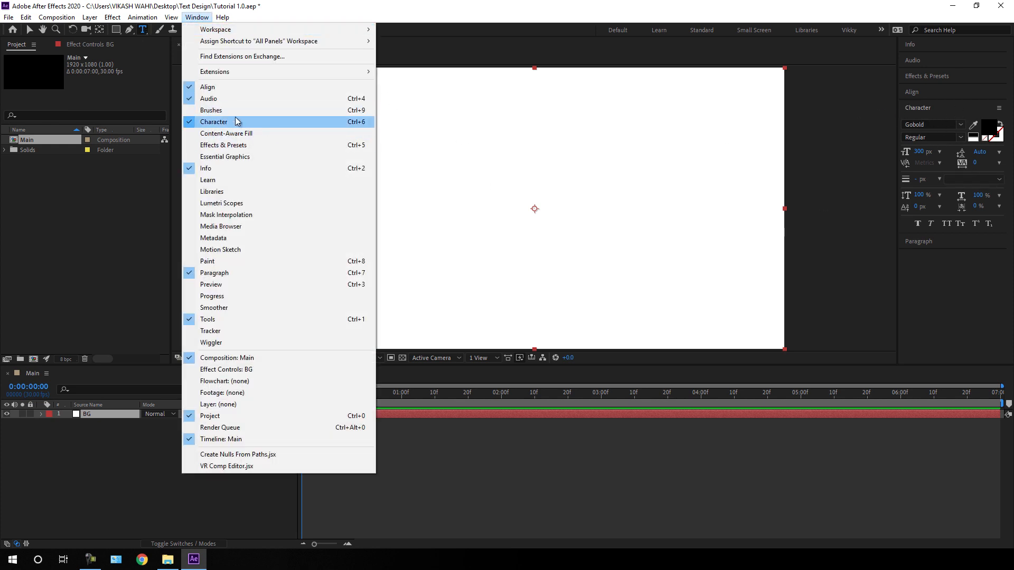
left_click(406, 2)
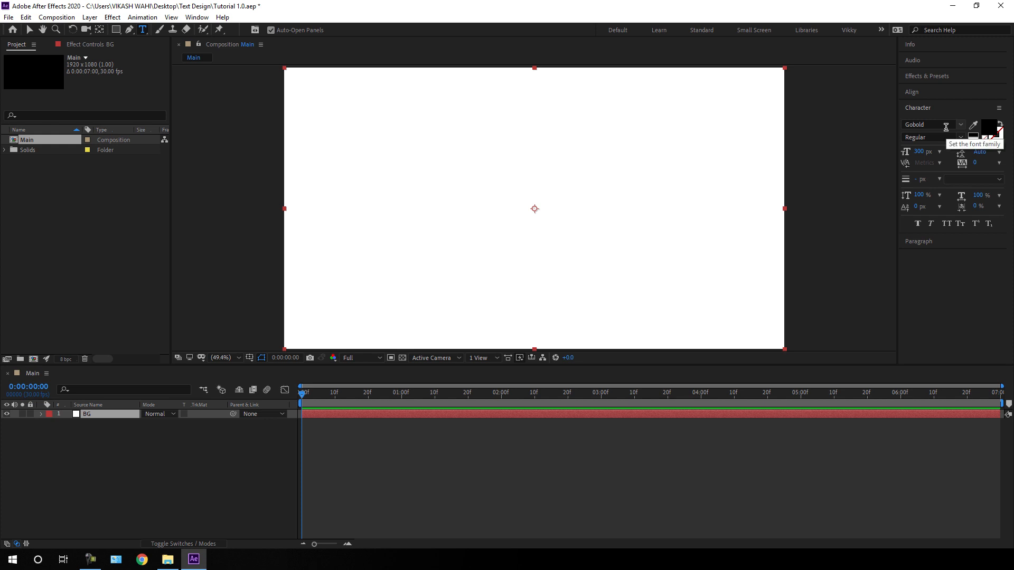
left_click(919, 152)
type("300")
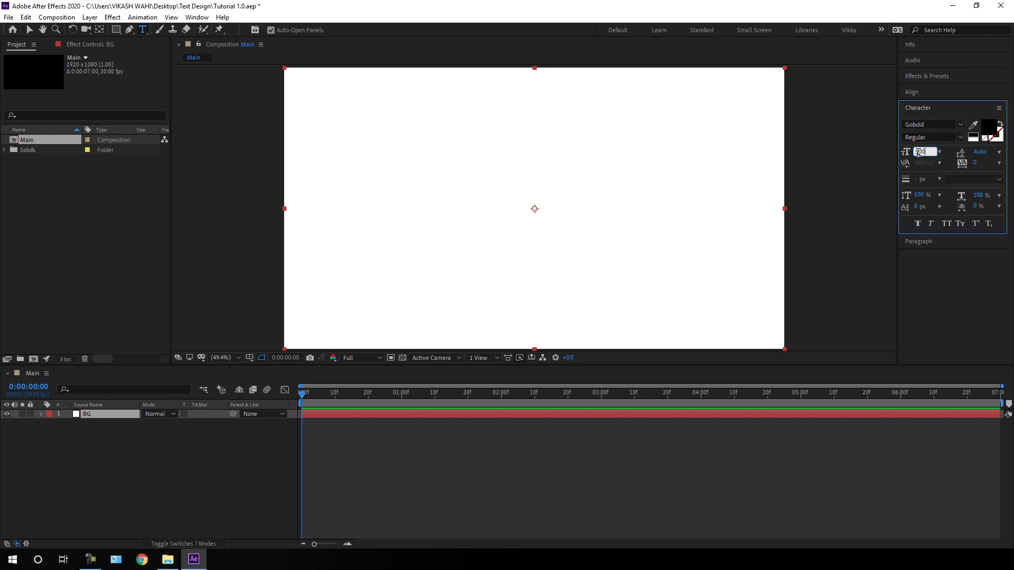
key("Return")
left_click(988, 128)
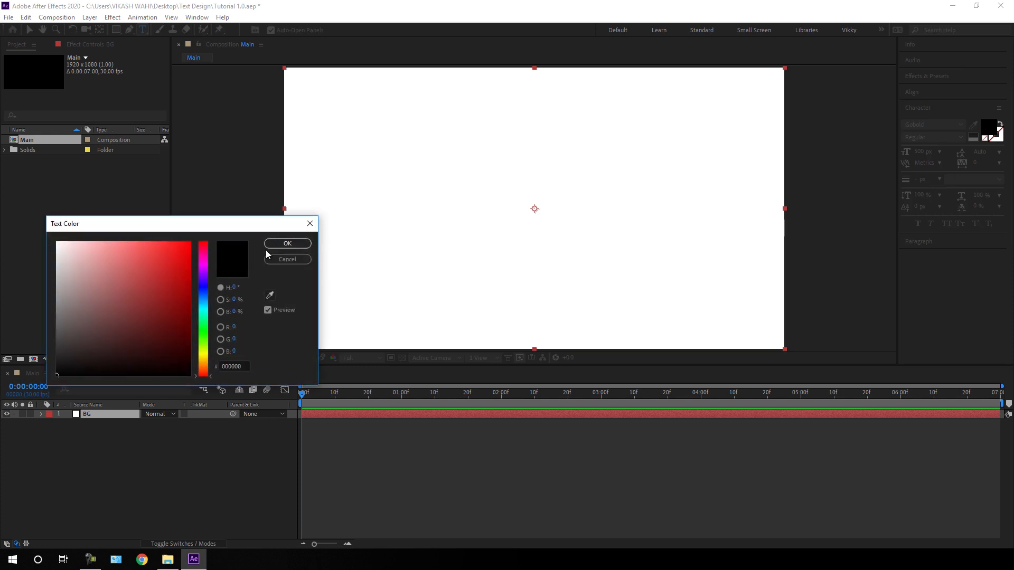
left_click(286, 244)
Add a text layer reading HAPPY near the middle of the composition.
left_click(523, 210)
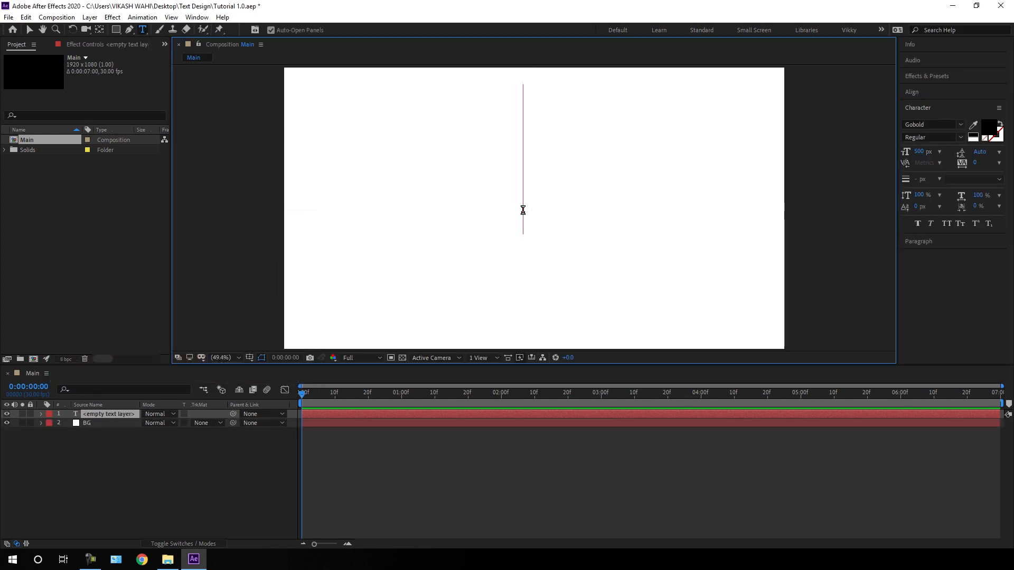
type("HA")
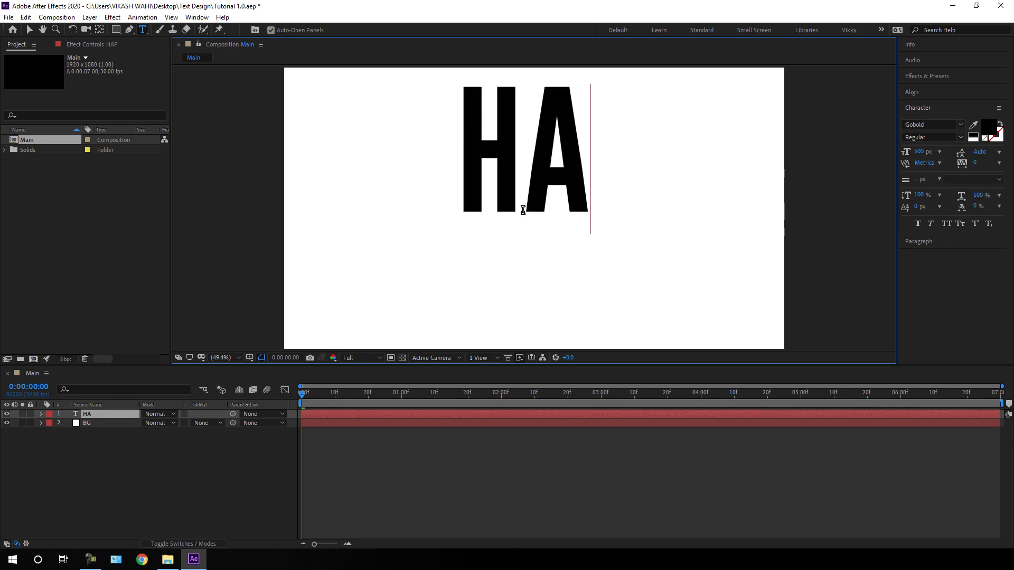
type("PPY")
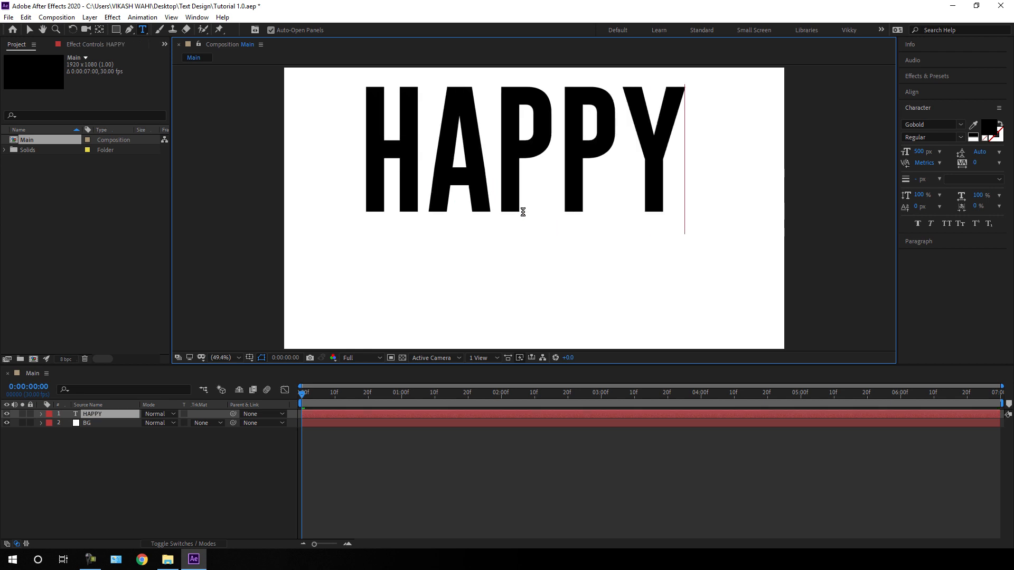
Centre the HAPPY text horizontally and vertically in the composition with the Align options.
left_click(912, 94)
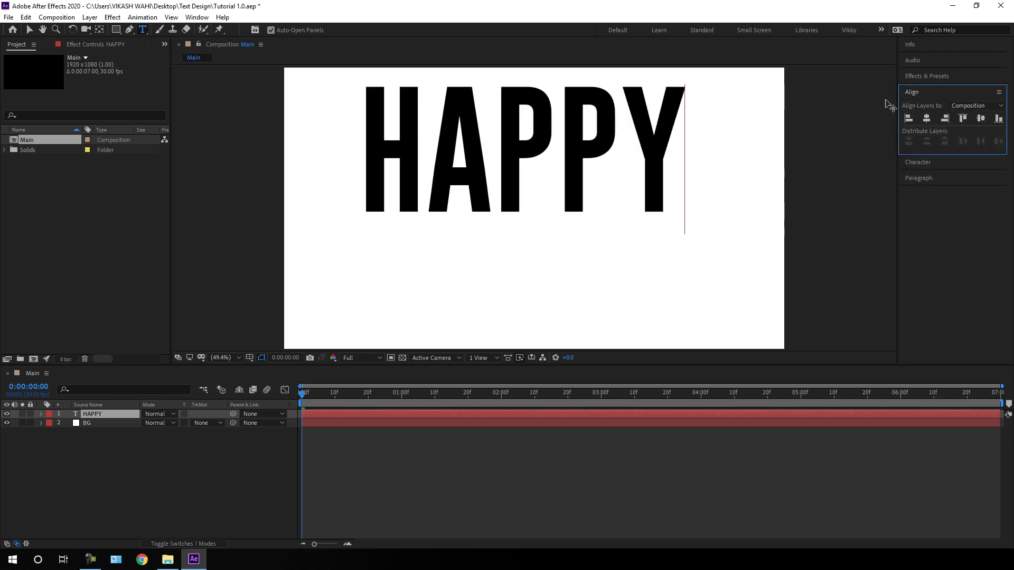
left_click(197, 17)
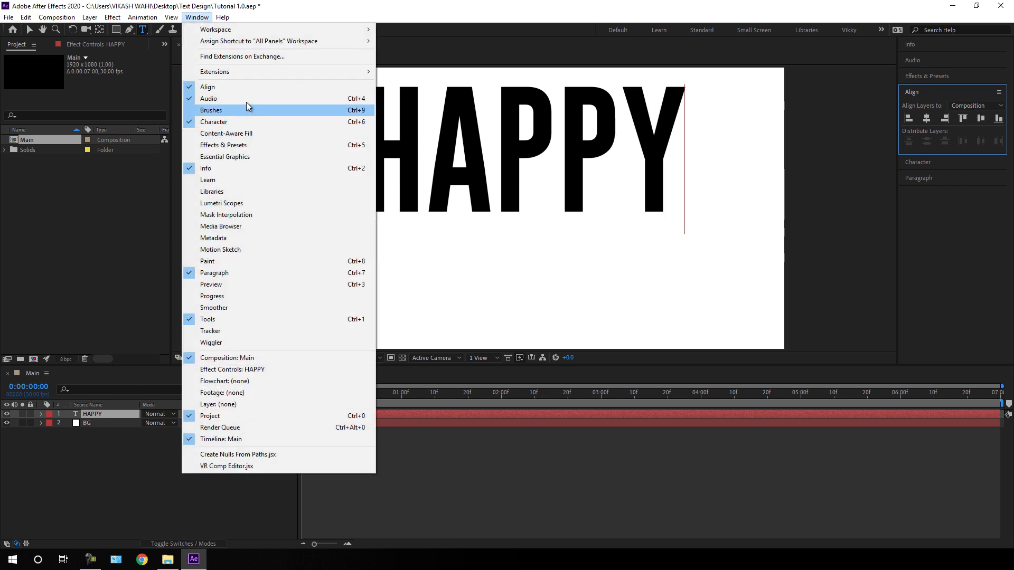
left_click(259, 87)
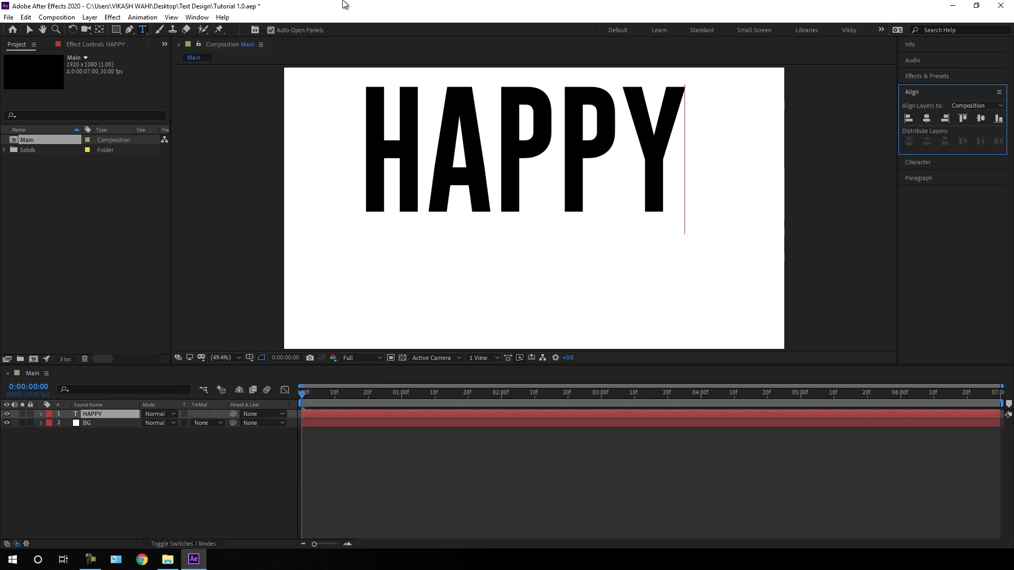
left_click(928, 118)
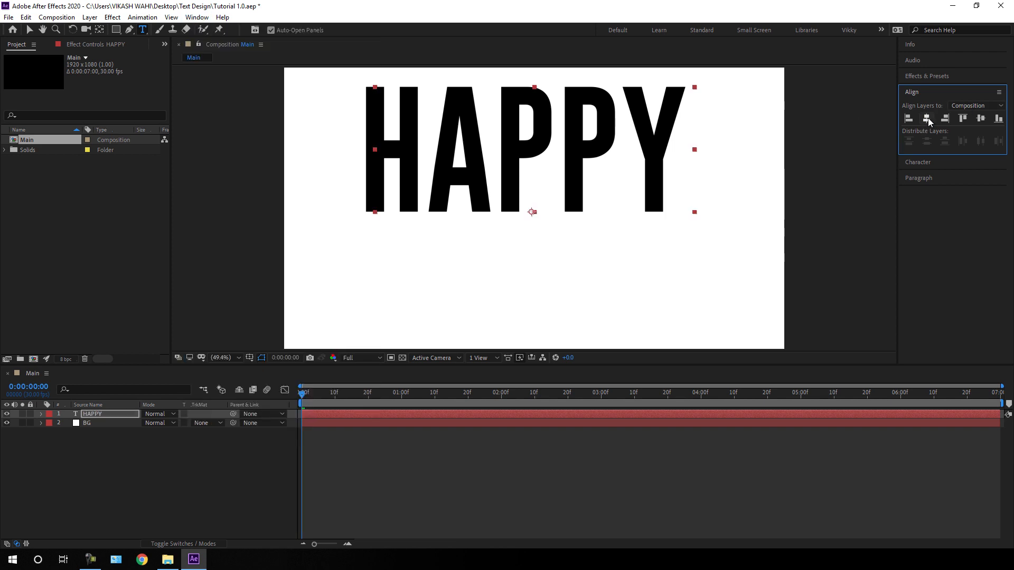
left_click(981, 119)
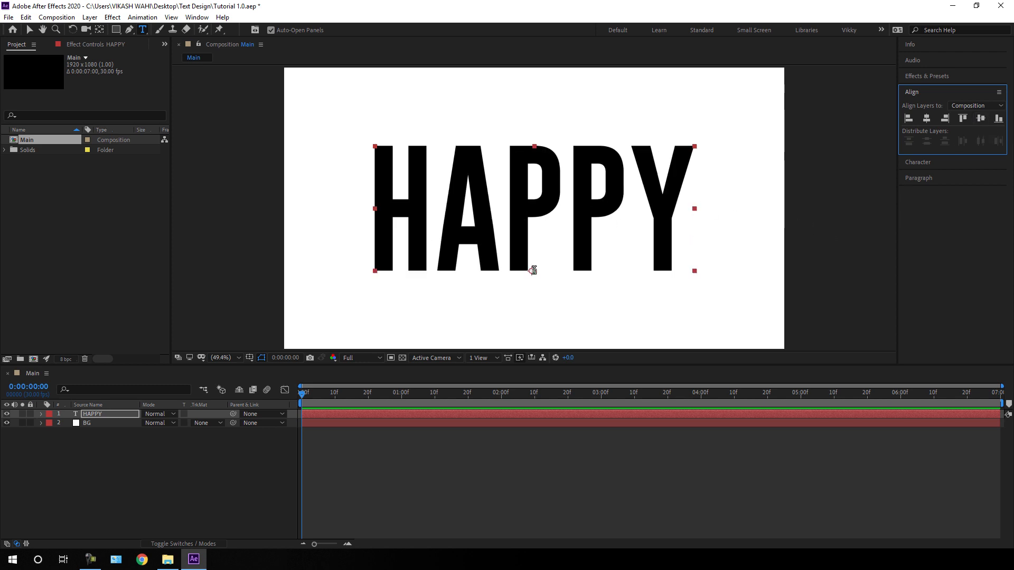
Duplicate the HAPPY text layer and set the copy's font size to 300 px.
left_click(102, 415)
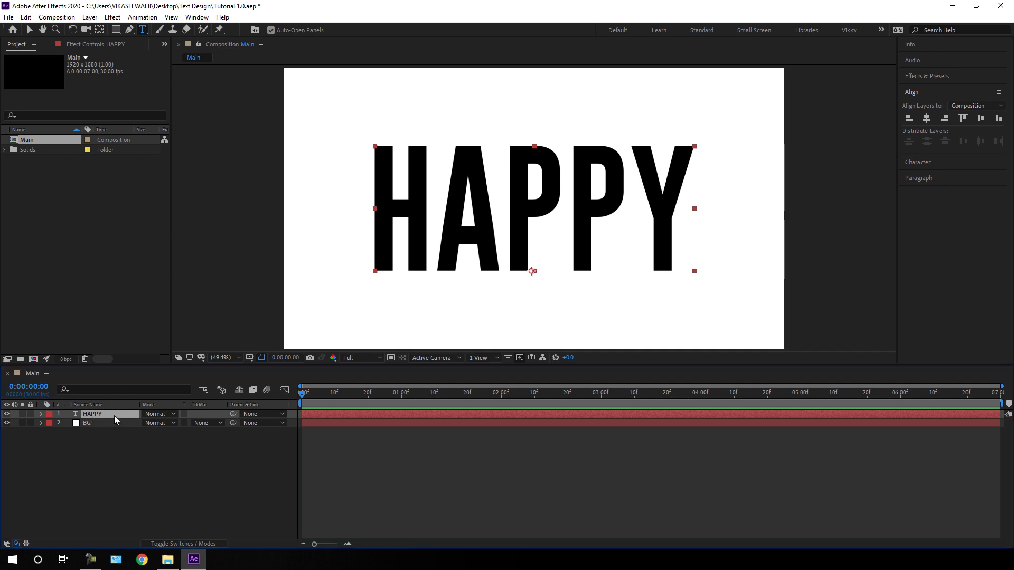
key("ctrl+d")
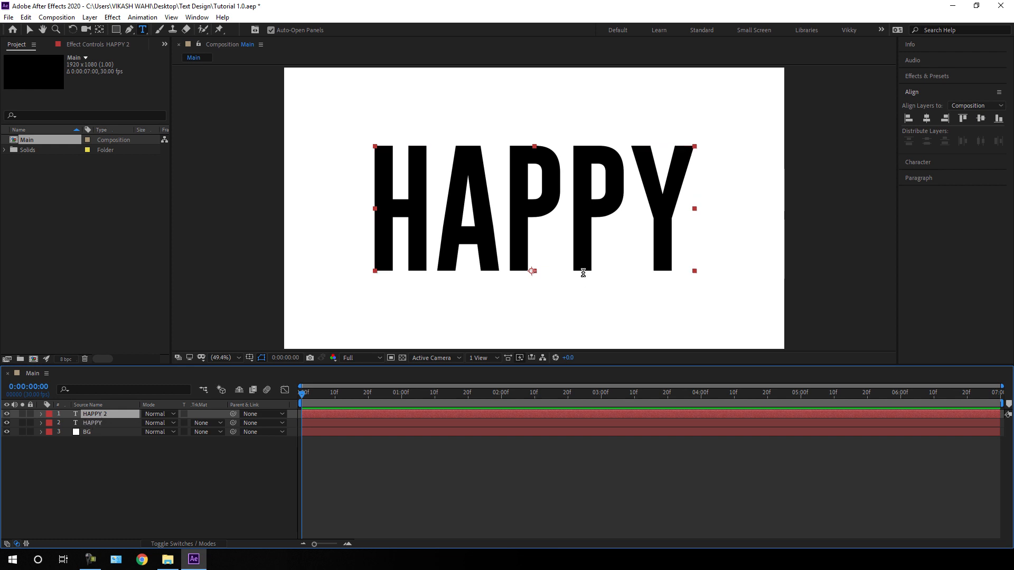
left_click(926, 164)
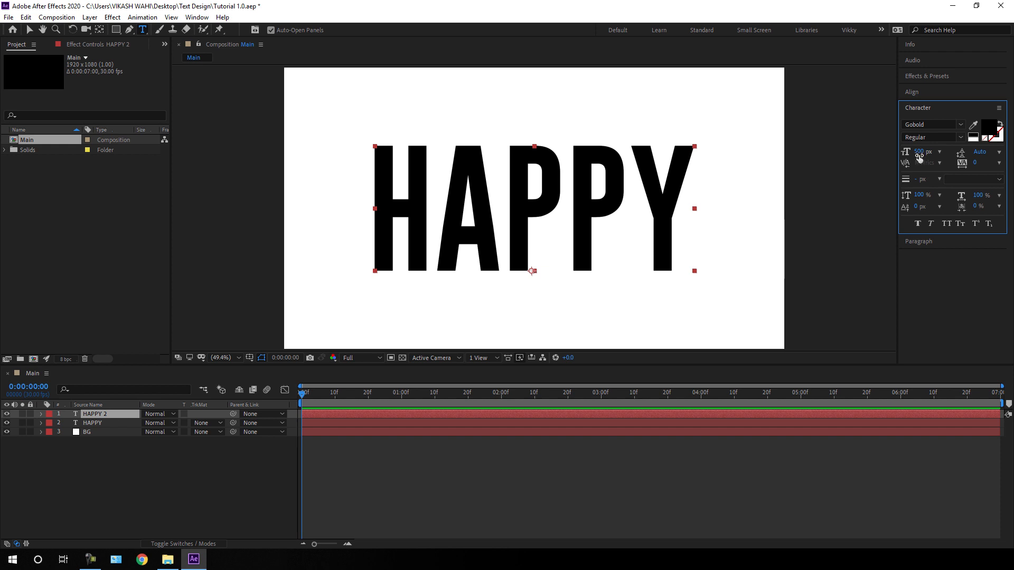
left_click(919, 153)
type("300")
key("Return")
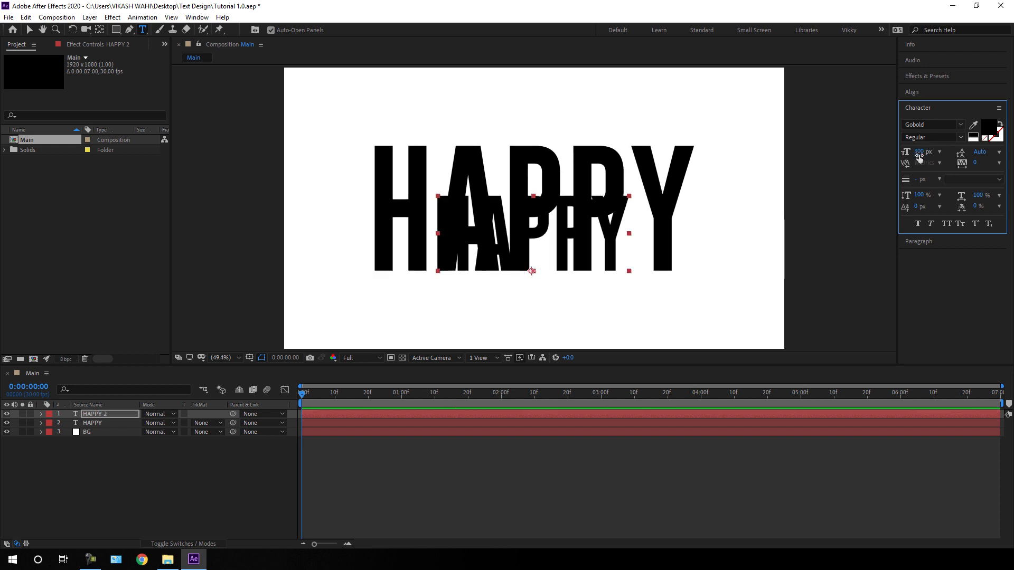
Centre the smaller HAPPY 2 text horizontally and vertically in the composition.
left_click(919, 93)
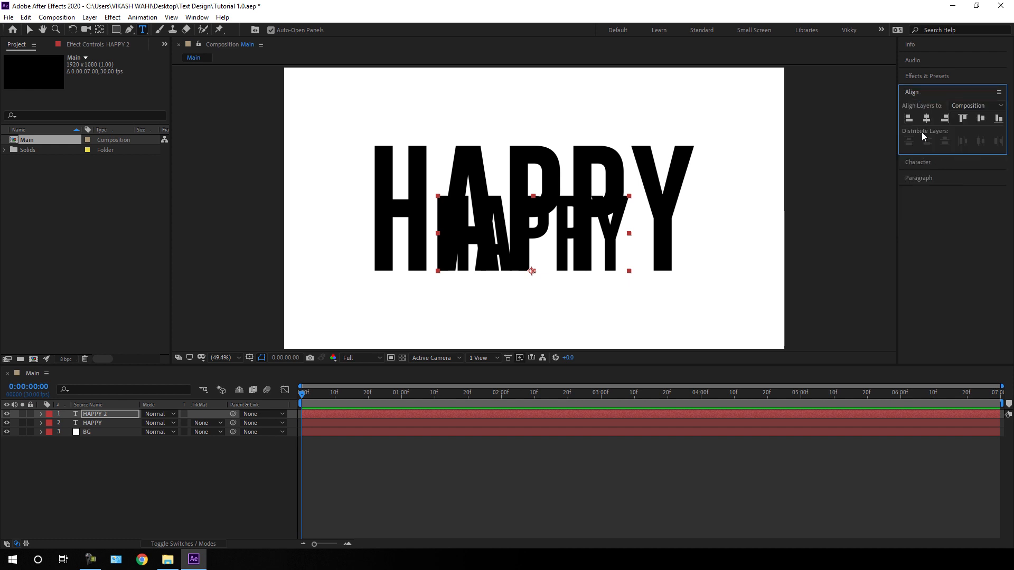
left_click(927, 119)
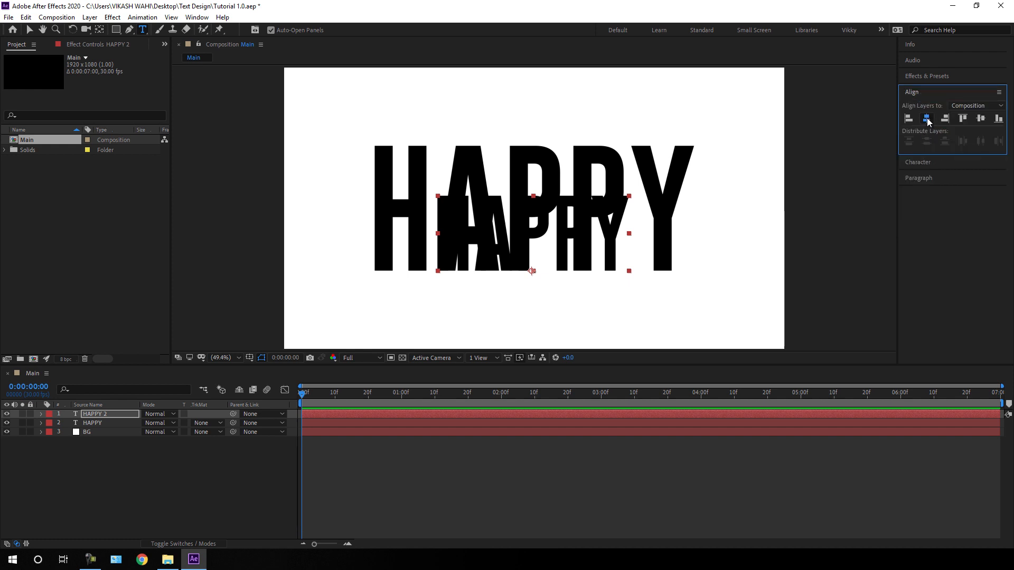
left_click(980, 119)
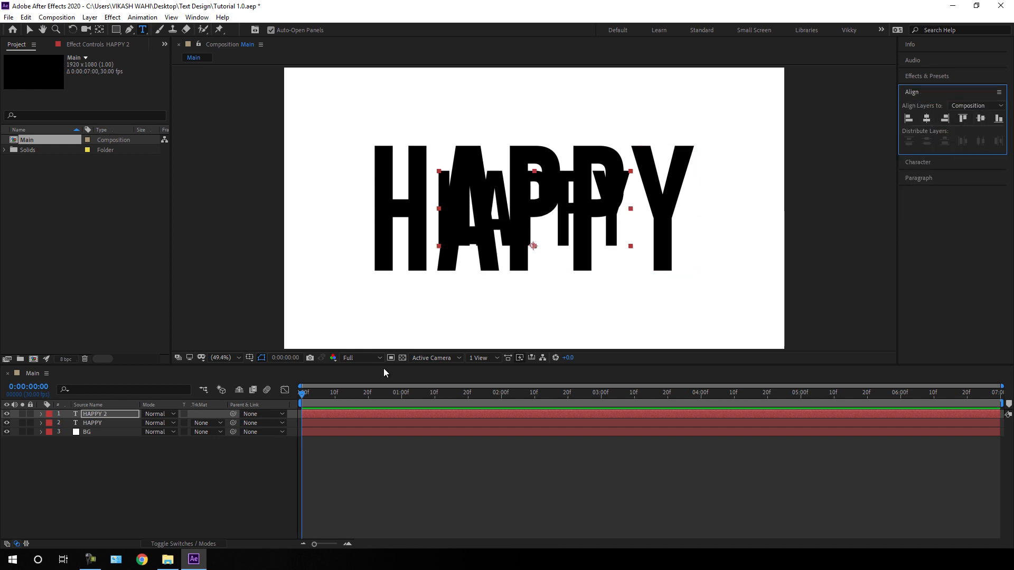
Link the HAPPY layer's Source Text to the HAPPY 2 layer's Source Text with the pick whip, and collapse the HAPPY layer.
left_click(41, 414)
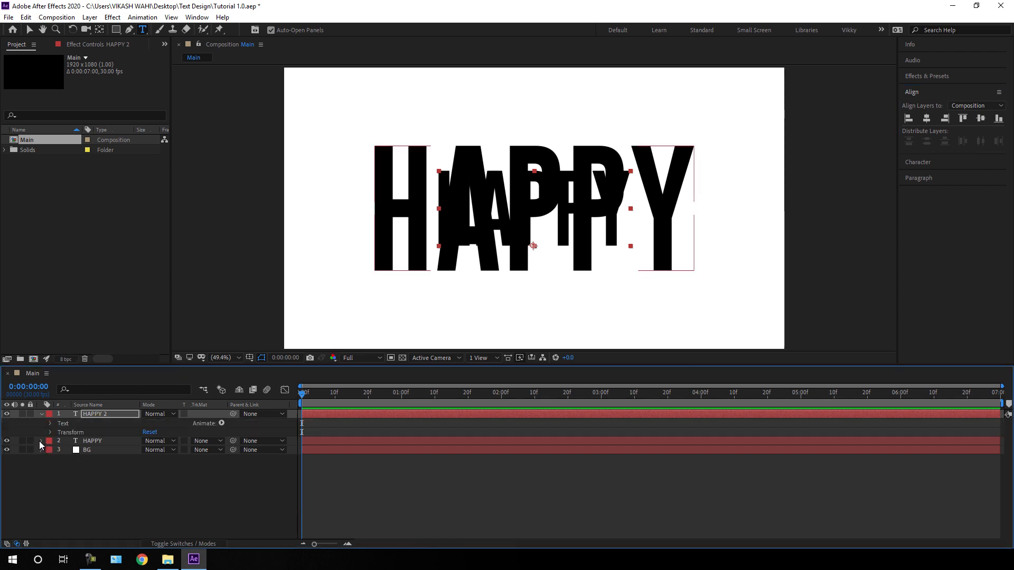
left_click(41, 441)
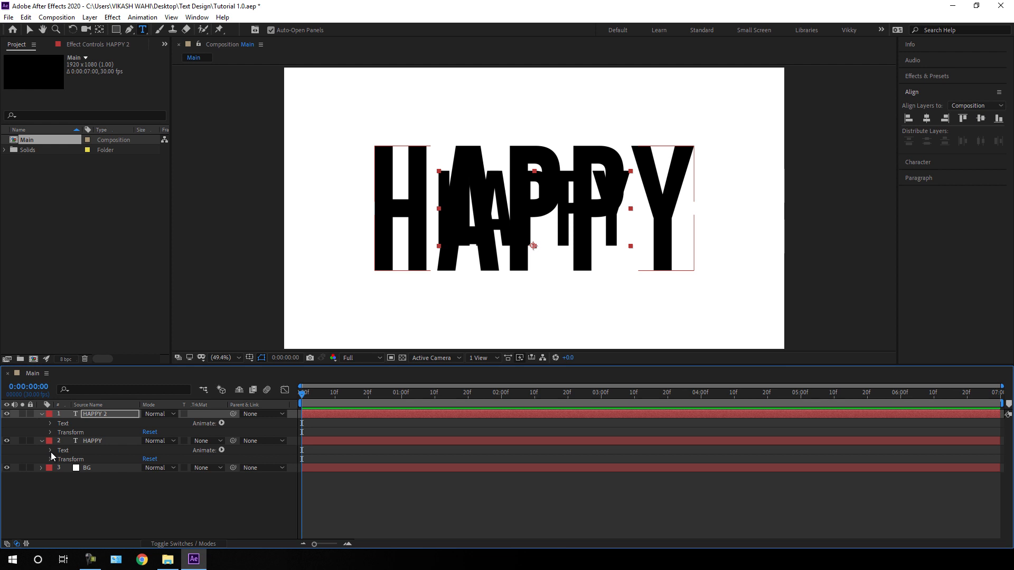
left_click(51, 452)
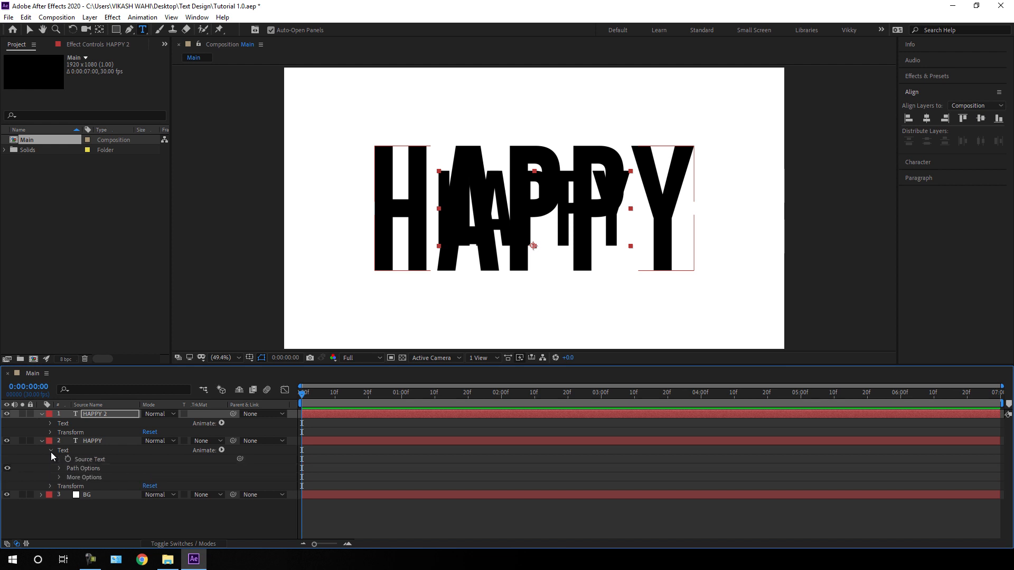
left_click(50, 423)
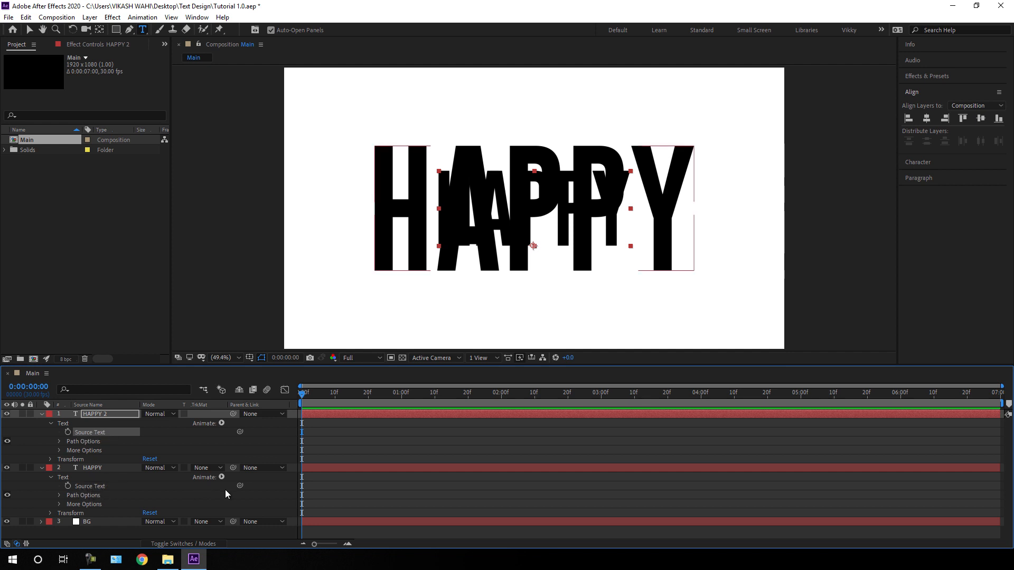
left_click_drag(242, 487, 101, 434)
left_click(41, 468)
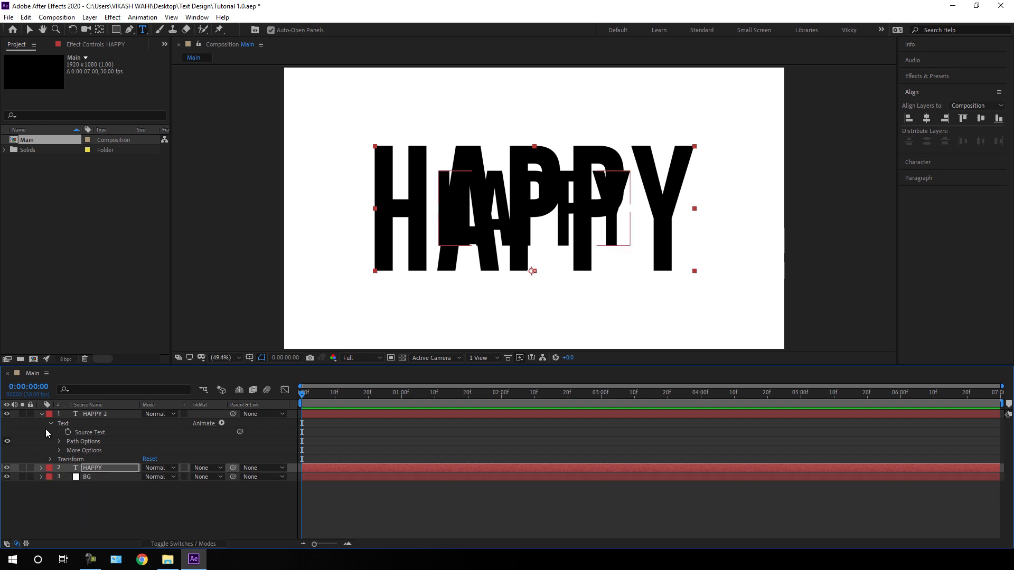
Set the opacity of the large HAPPY text layer to 5% and collapse both text layers.
left_click(41, 414)
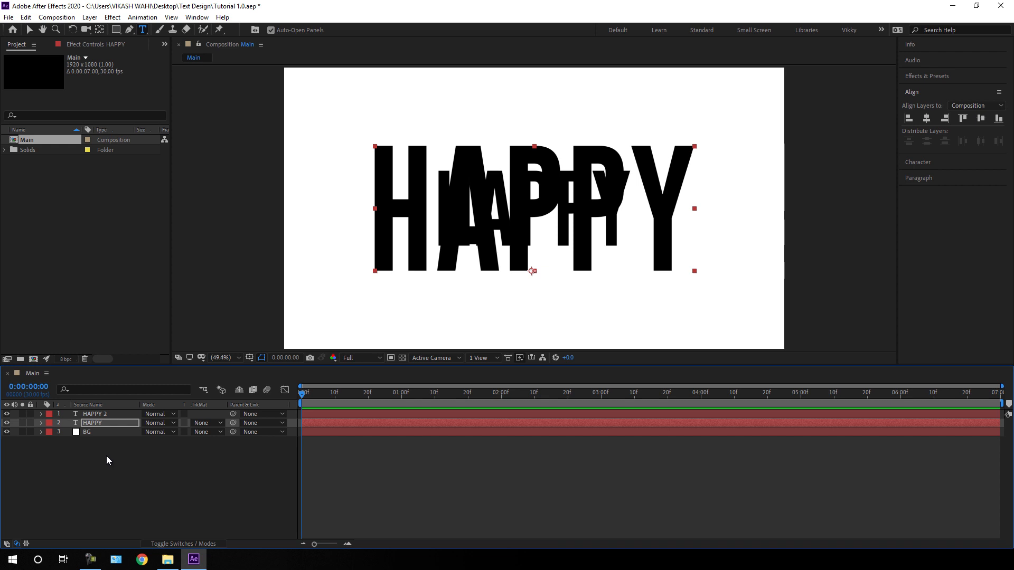
left_click(116, 414)
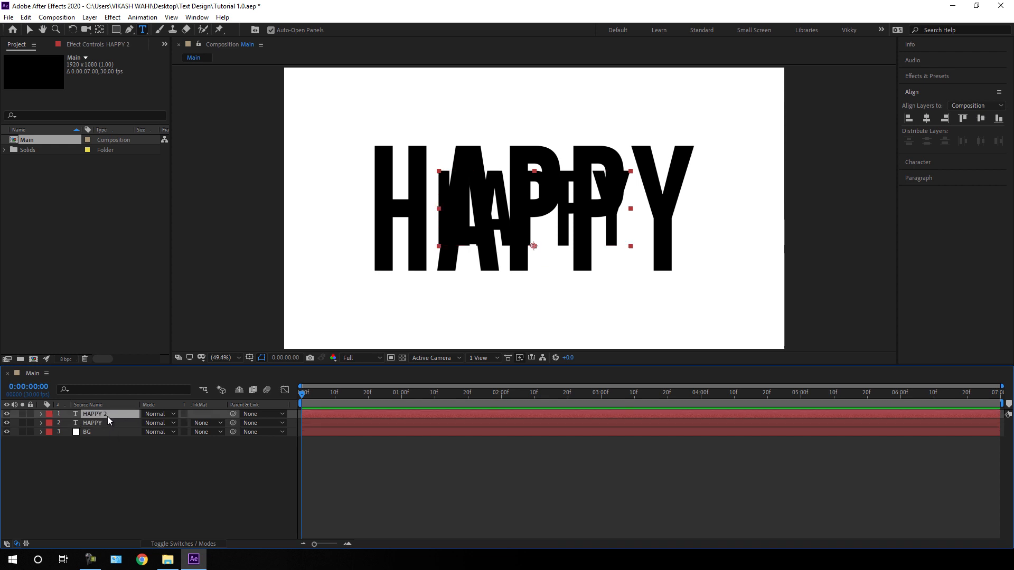
left_click(101, 423)
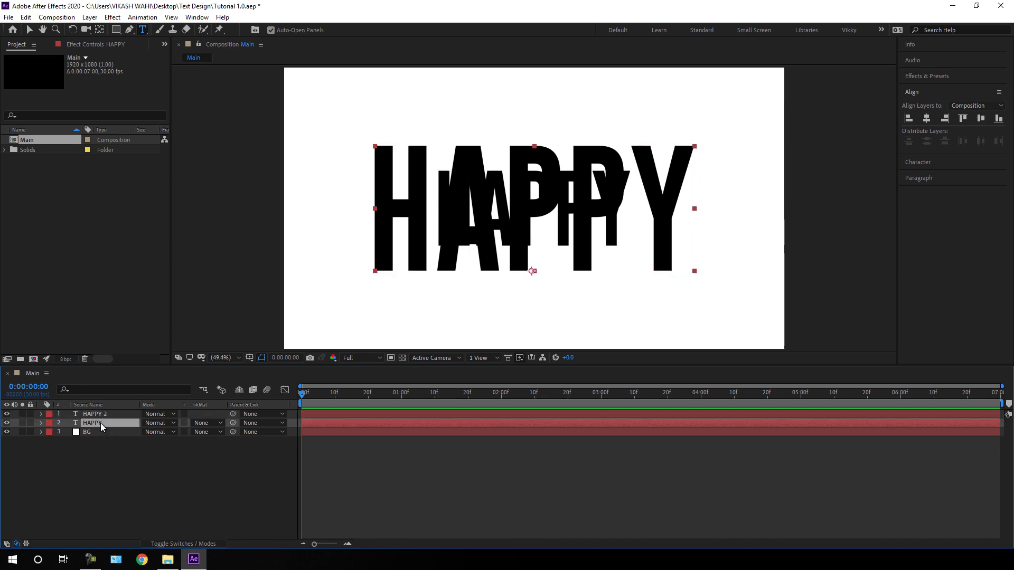
key("t")
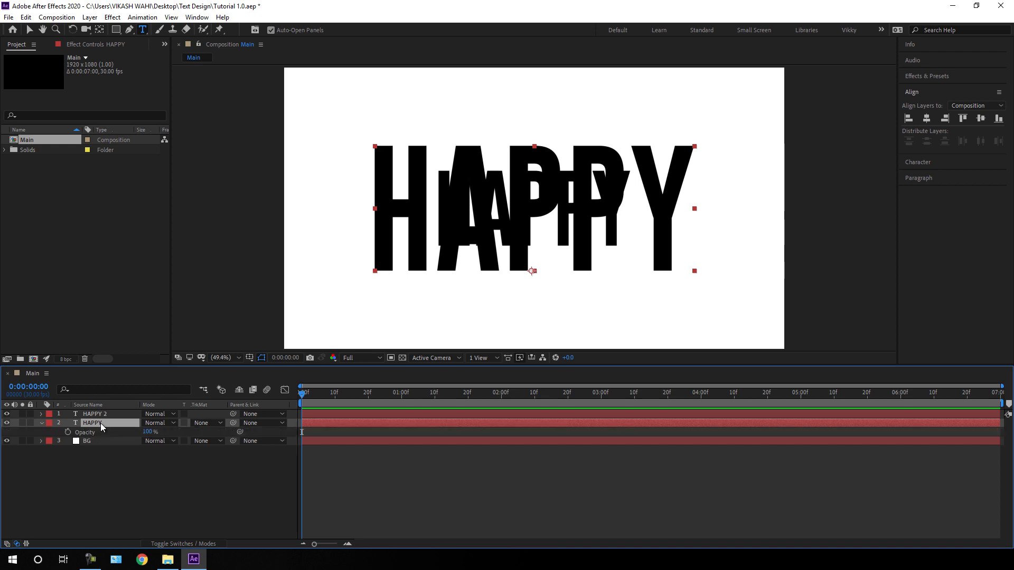
left_click(148, 433)
type("5")
key("Return")
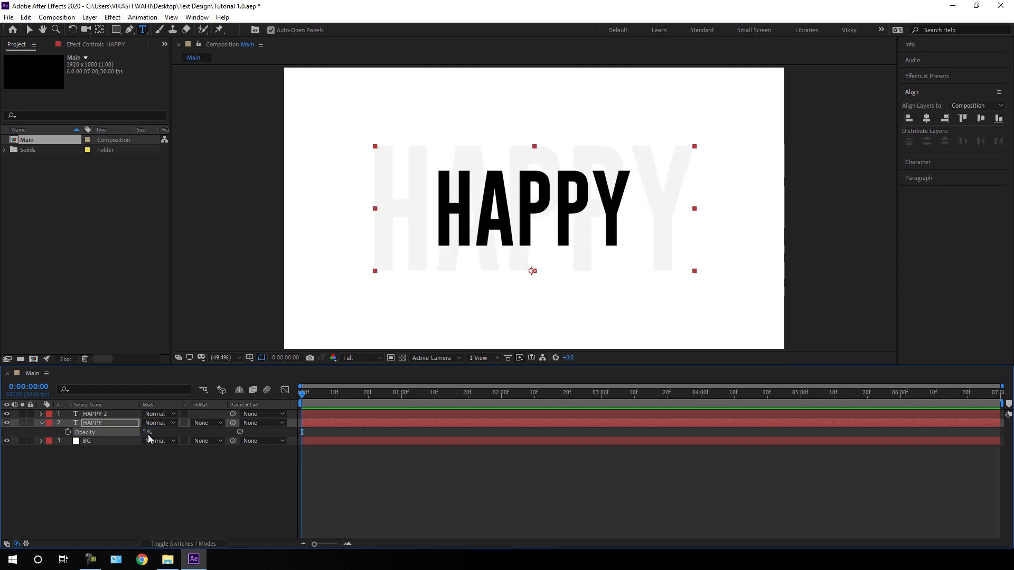
left_click(41, 423)
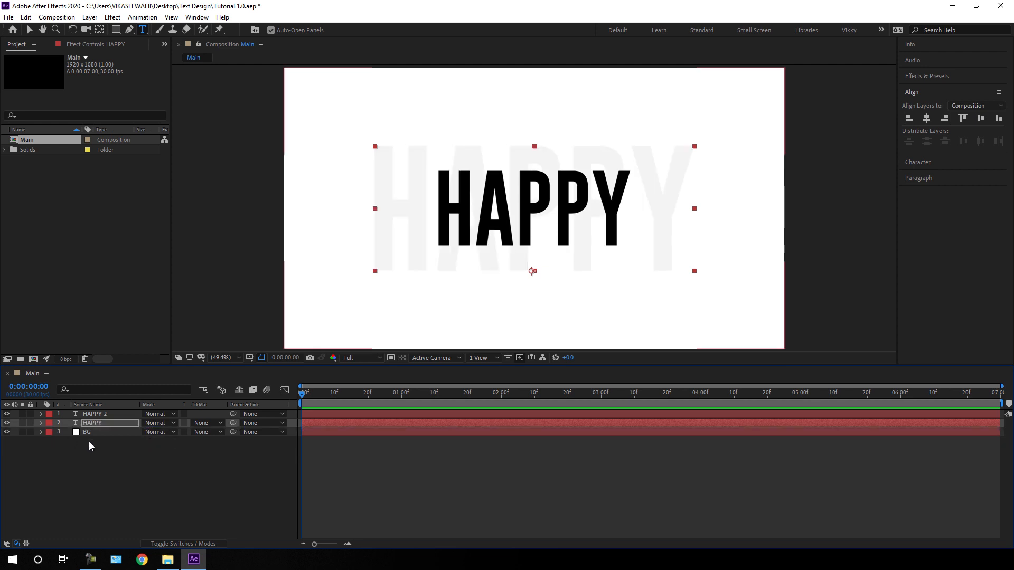
Find the Gradient Ramp effect with the search term "ramp" and apply it to the HAPPY 2 layer.
left_click(100, 415)
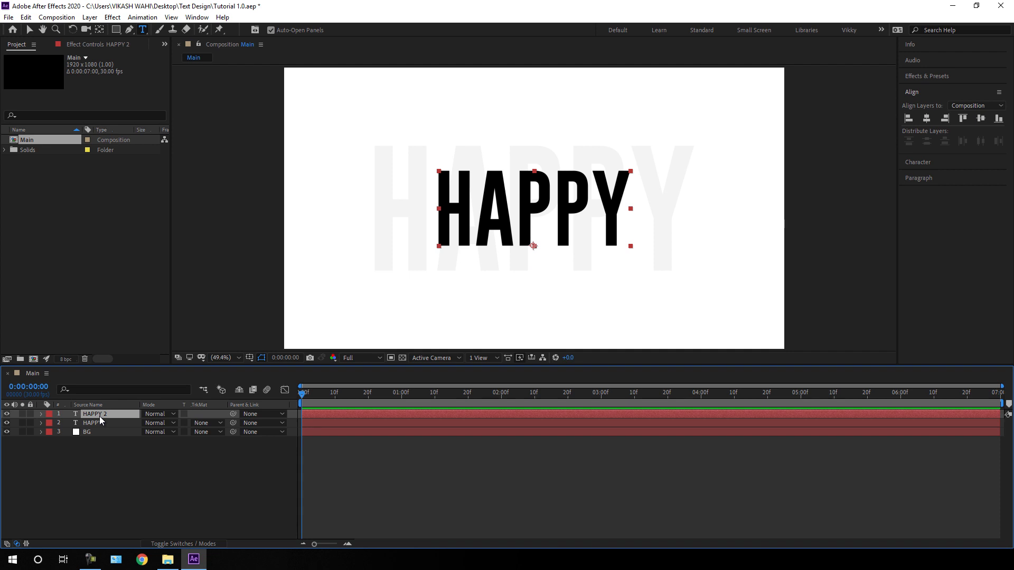
left_click(94, 45)
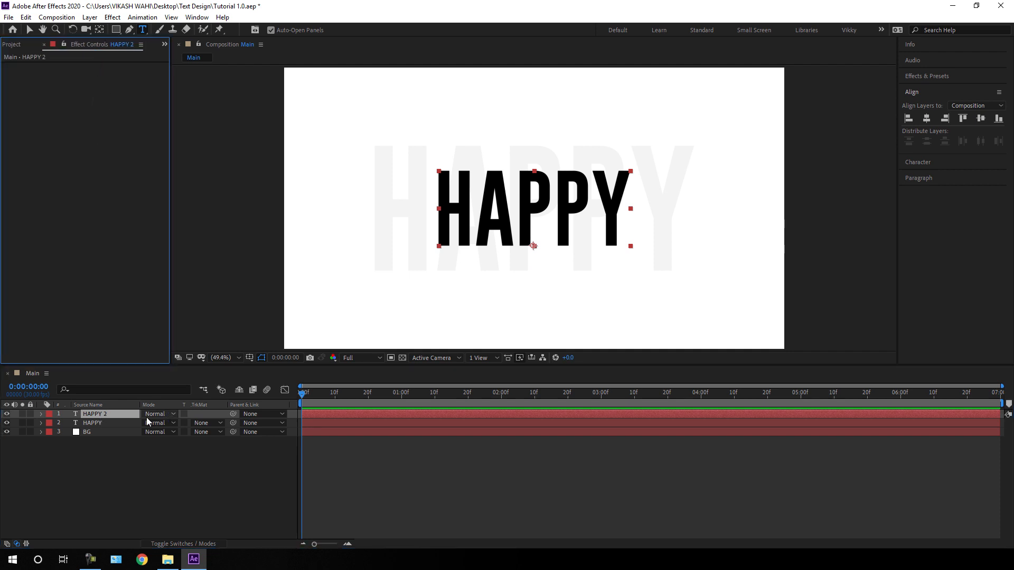
left_click(928, 75)
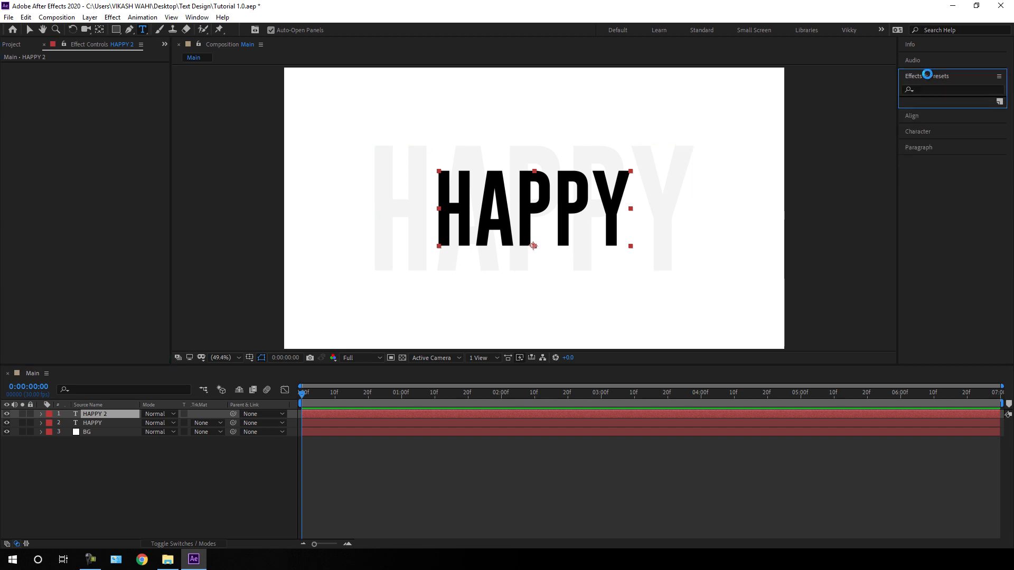
left_click(927, 92)
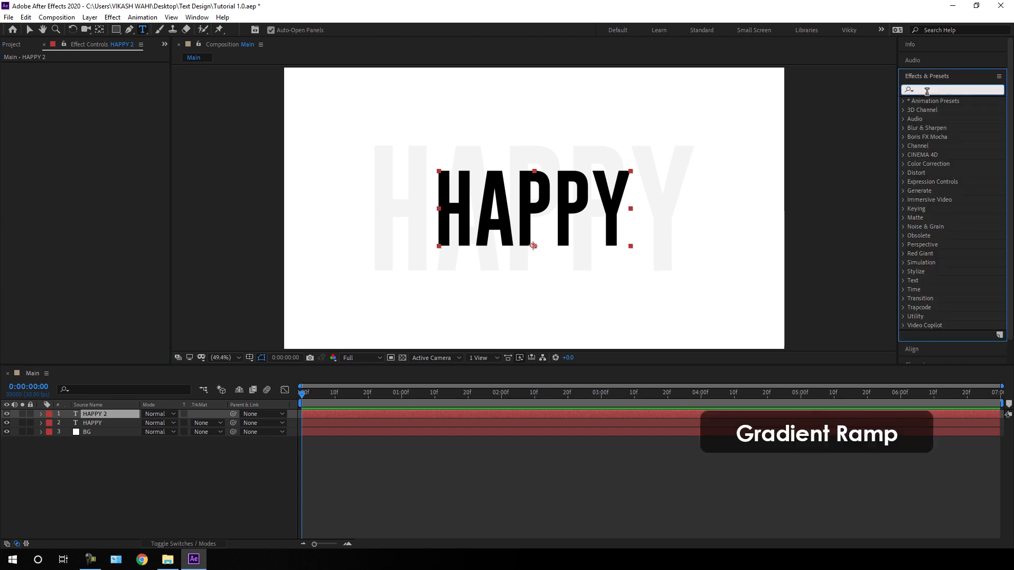
type("ramp")
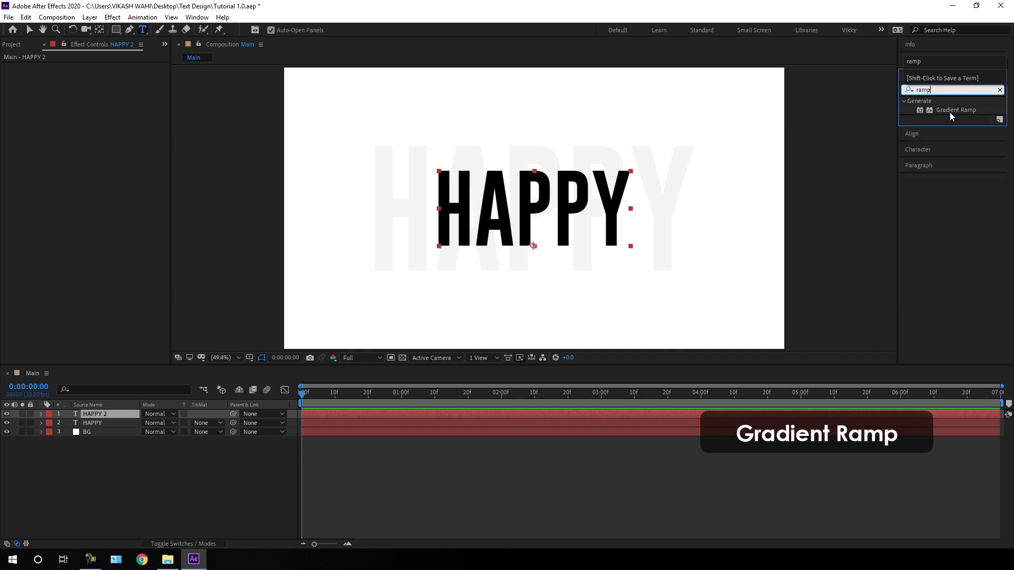
left_click_drag(956, 110, 107, 416)
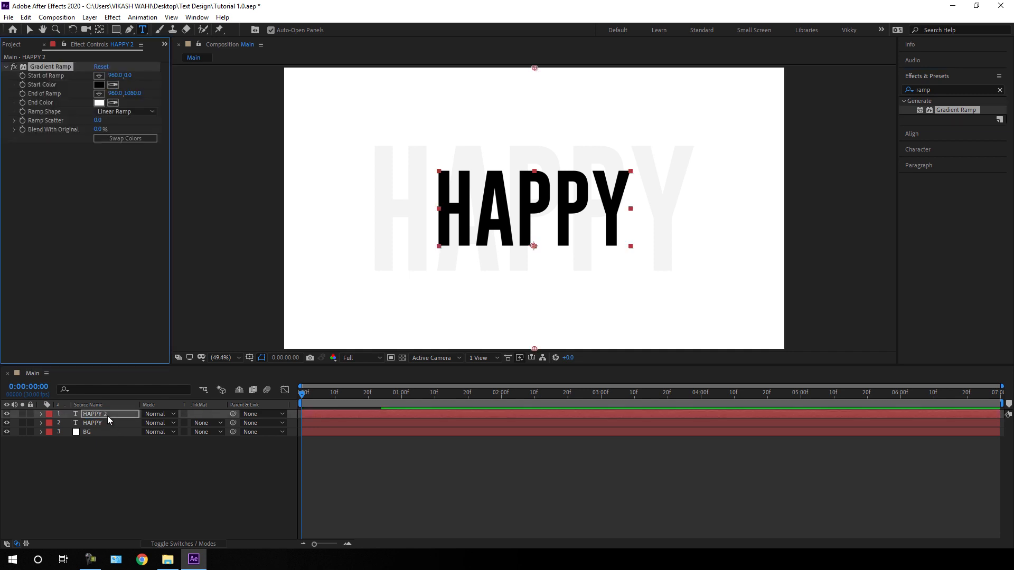
key("v")
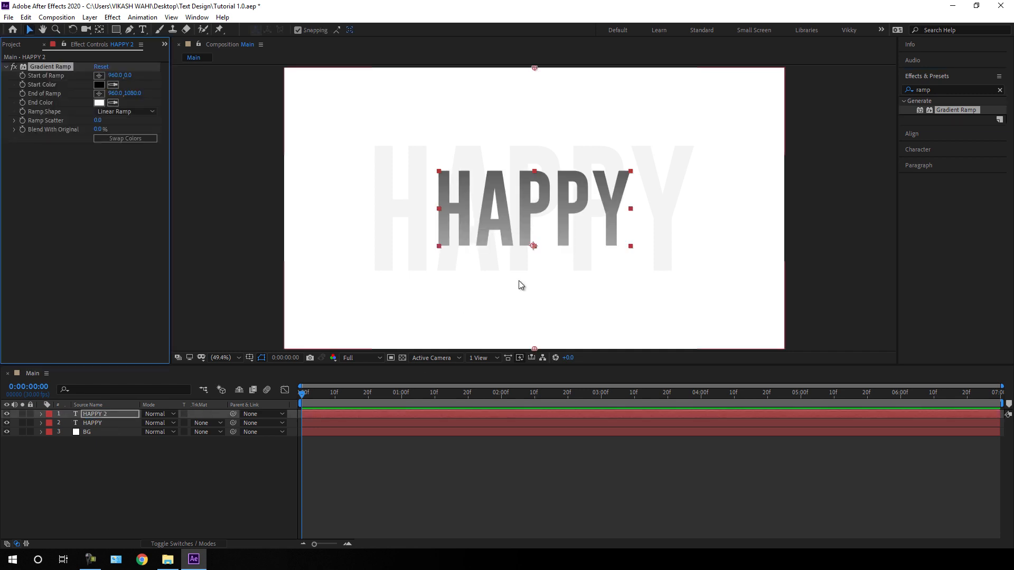
Set the Gradient Ramp's start color to bright purple and its end color to blue-violet 5400FF.
left_click(99, 85)
left_click(204, 277)
left_click(273, 244)
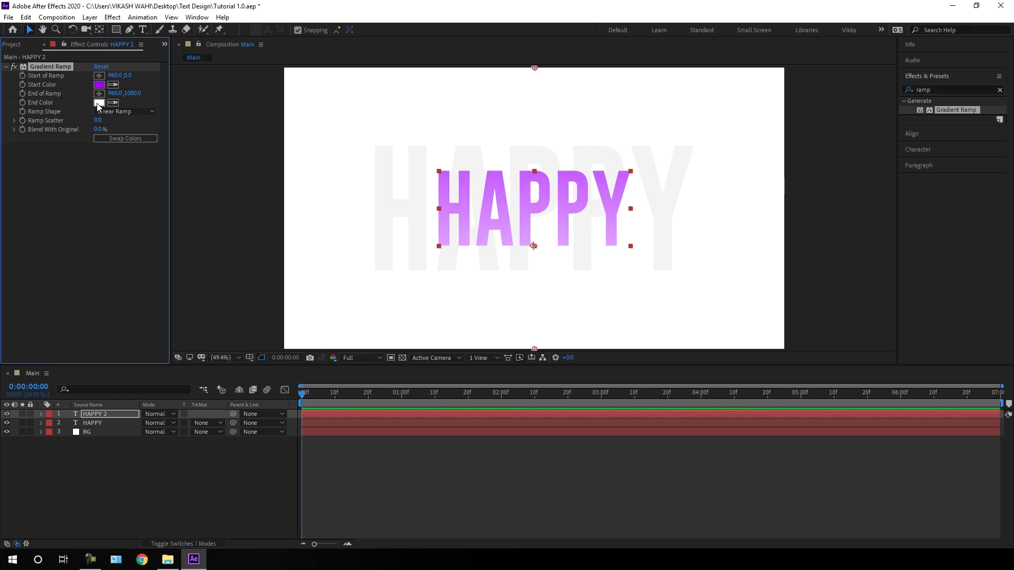
left_click(99, 102)
left_click(204, 280)
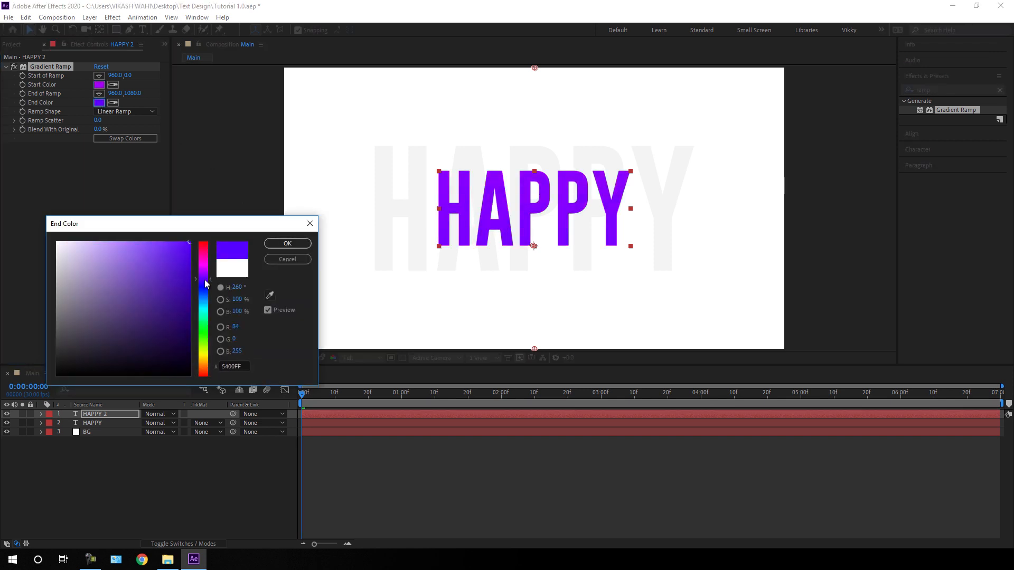
left_click(286, 245)
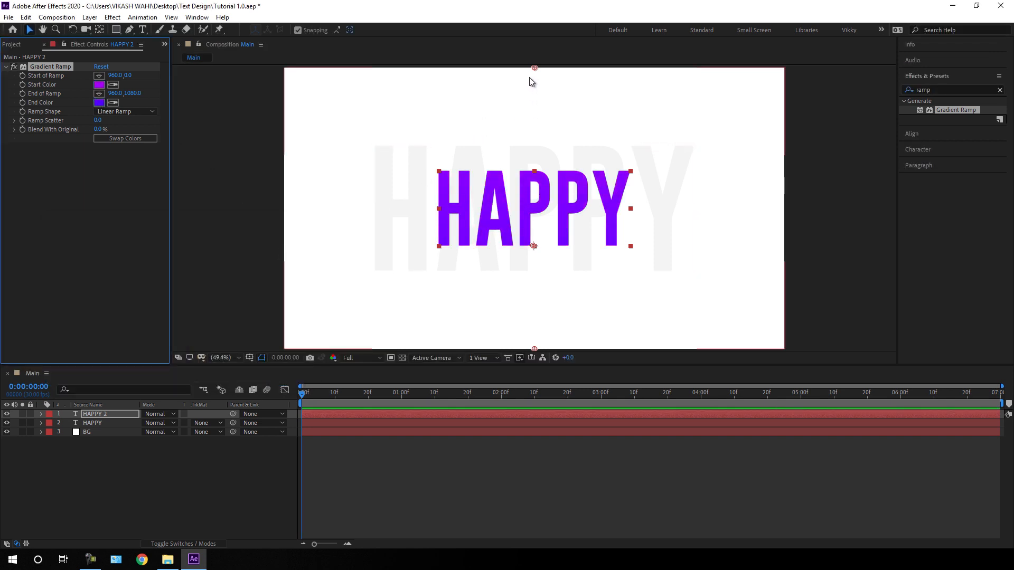
Angle the gradient diagonally across the small text, with the ramp starting at about 845, 332 and ending at about 1094, 758.
left_click_drag(535, 69, 489, 159)
left_click_drag(534, 349, 582, 265)
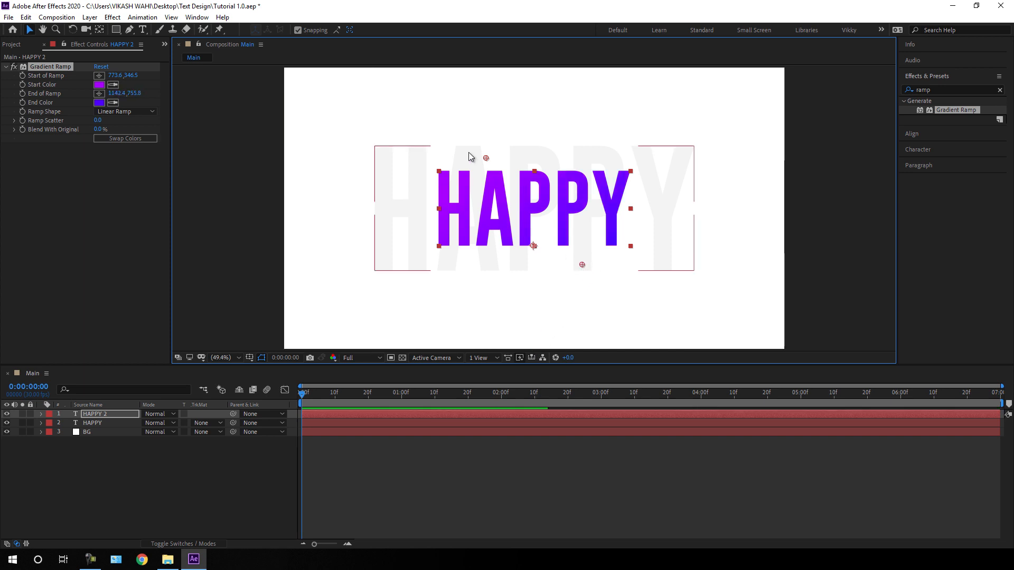
left_click_drag(486, 158, 478, 152)
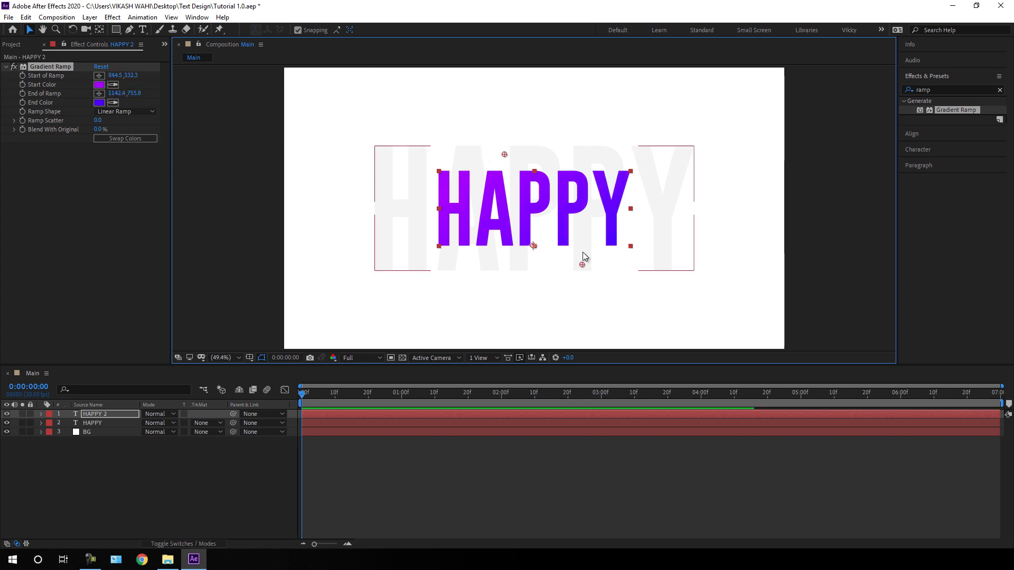
left_click_drag(582, 265, 570, 266)
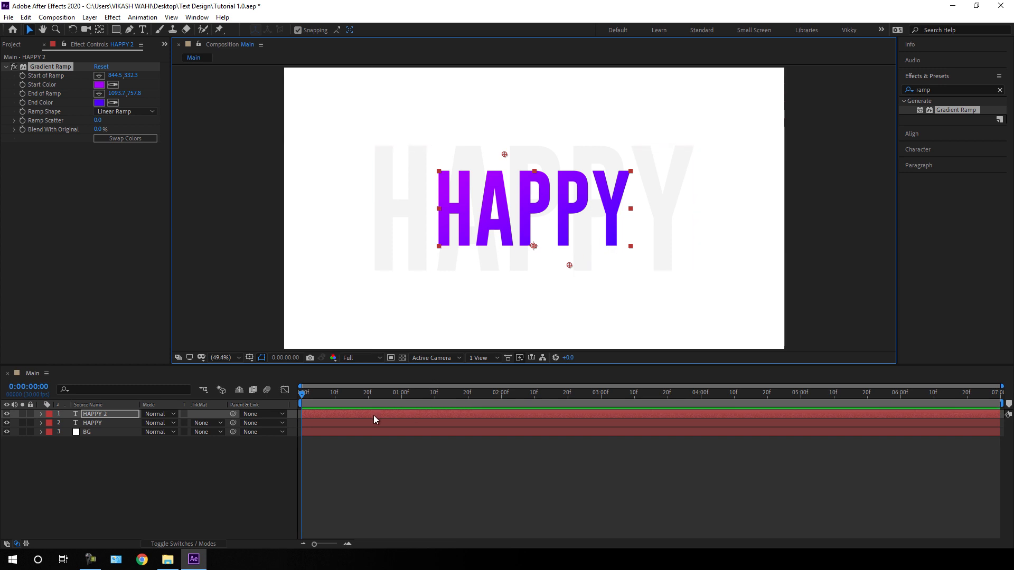
Find the Drop Shadow effect with the search term "drop" and apply it to the HAPPY 2 layer.
left_click(116, 416)
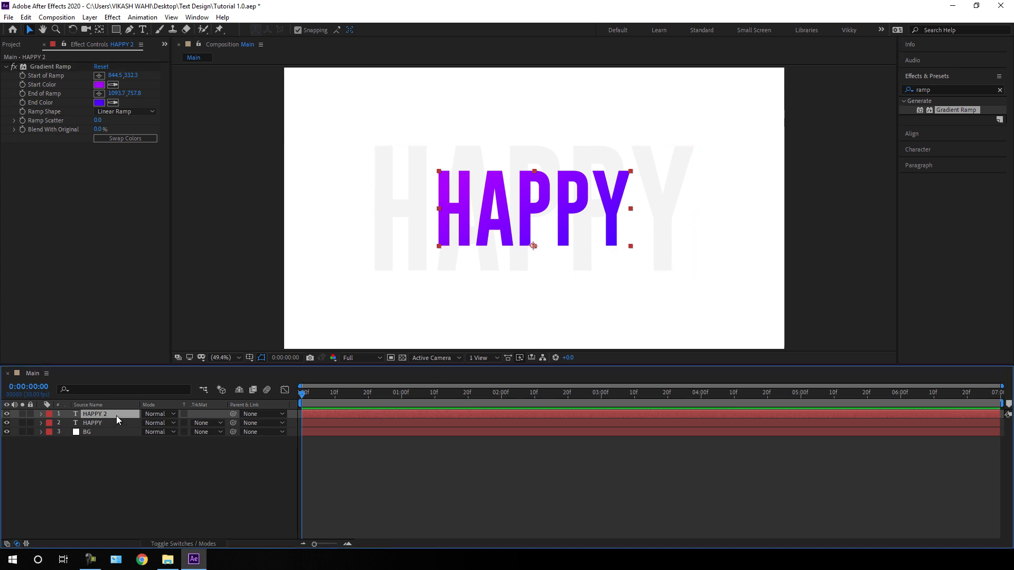
left_click(1000, 91)
left_click(979, 89)
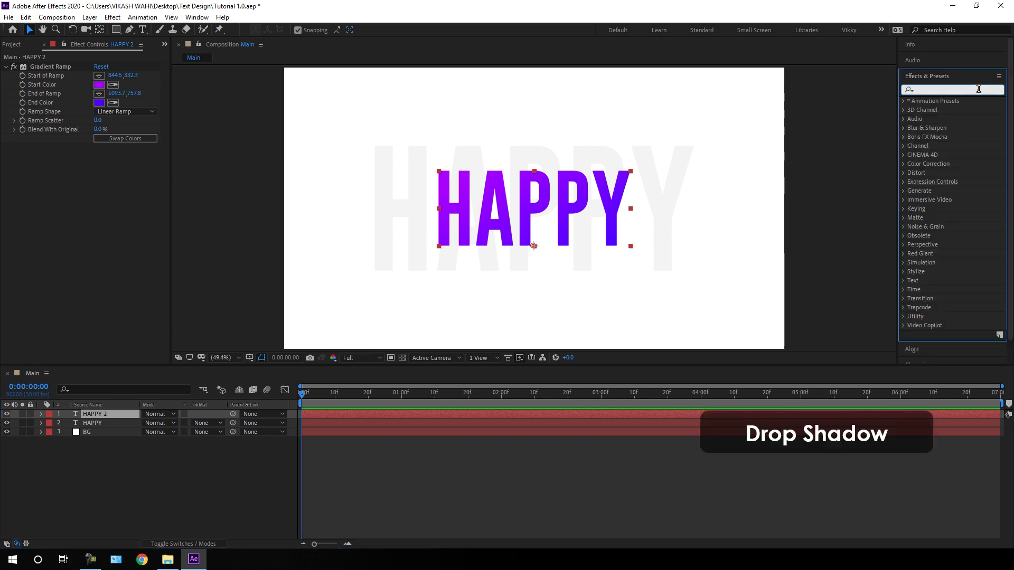
type("drop")
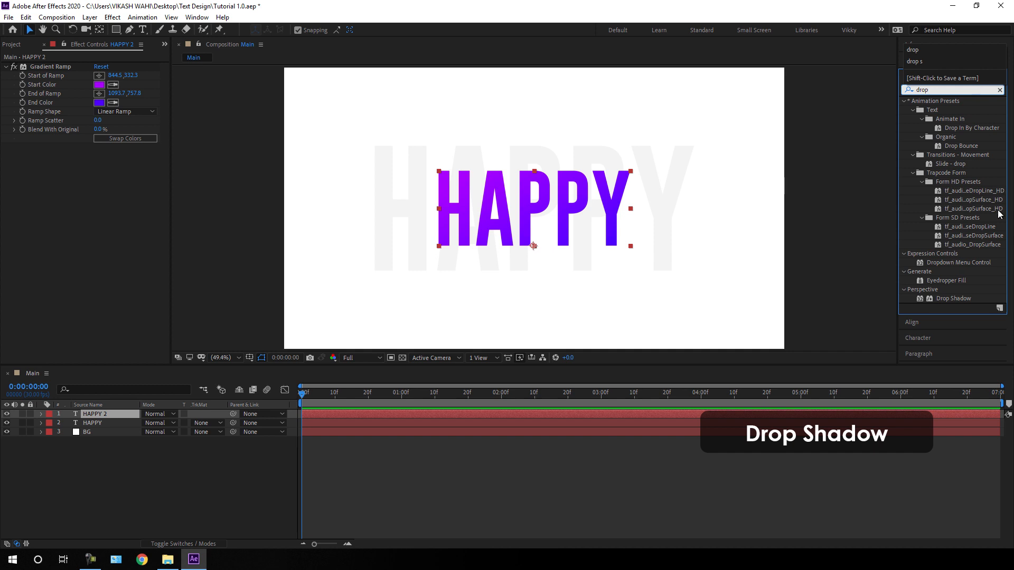
left_click_drag(958, 298, 99, 414)
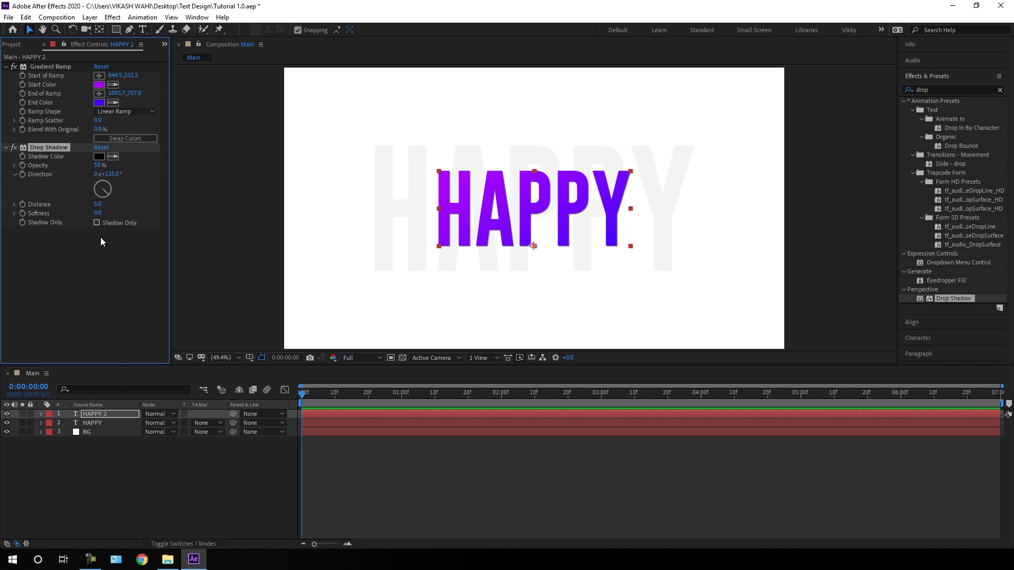
Set the Drop Shadow's softness to 50, distance to 20 and opacity to 25%.
left_click(97, 213)
type("50")
key("Return")
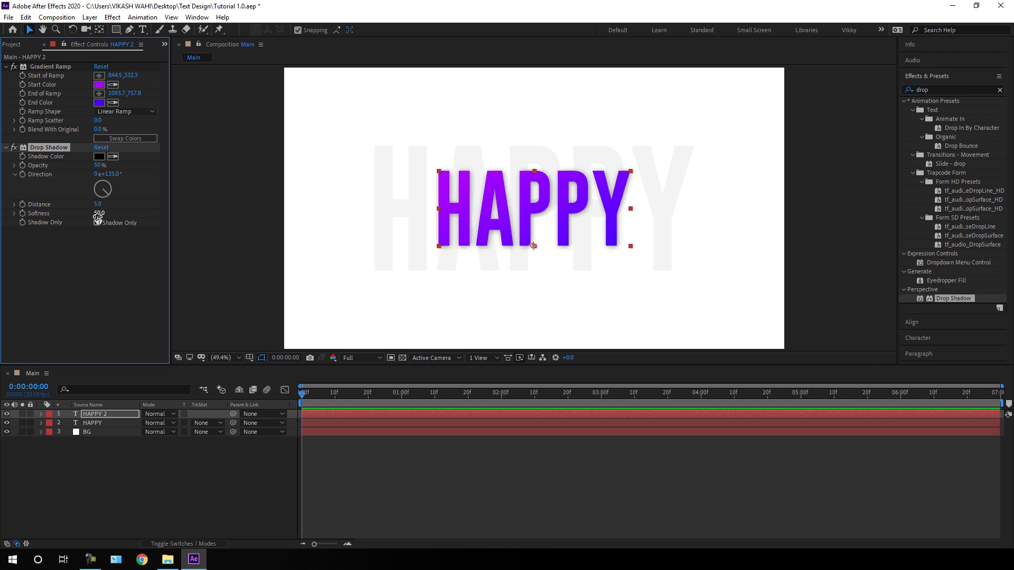
left_click(99, 204)
type("20")
key("Return")
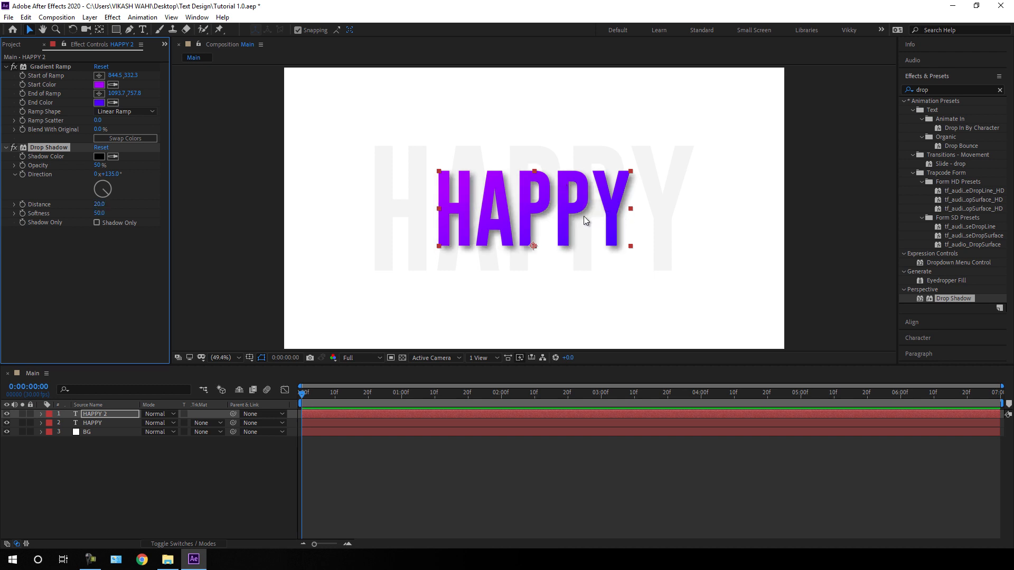
left_click(97, 166)
type("25")
key("Return")
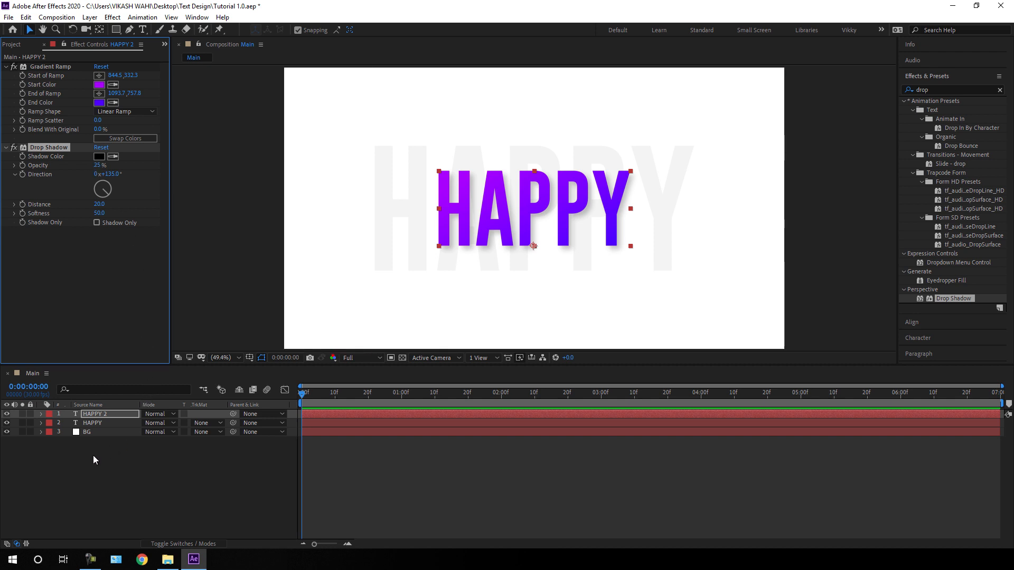
Pre-compose the HAPPY 2, HAPPY and BG layers into a new composition named Text 01.
left_click_drag(93, 455, 113, 416)
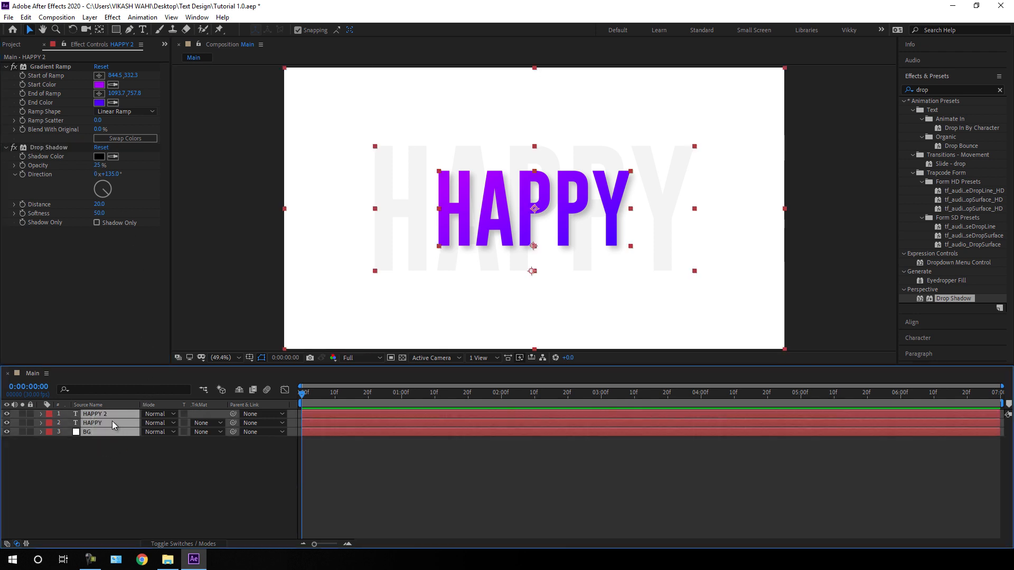
right_click(112, 420)
left_click(157, 376)
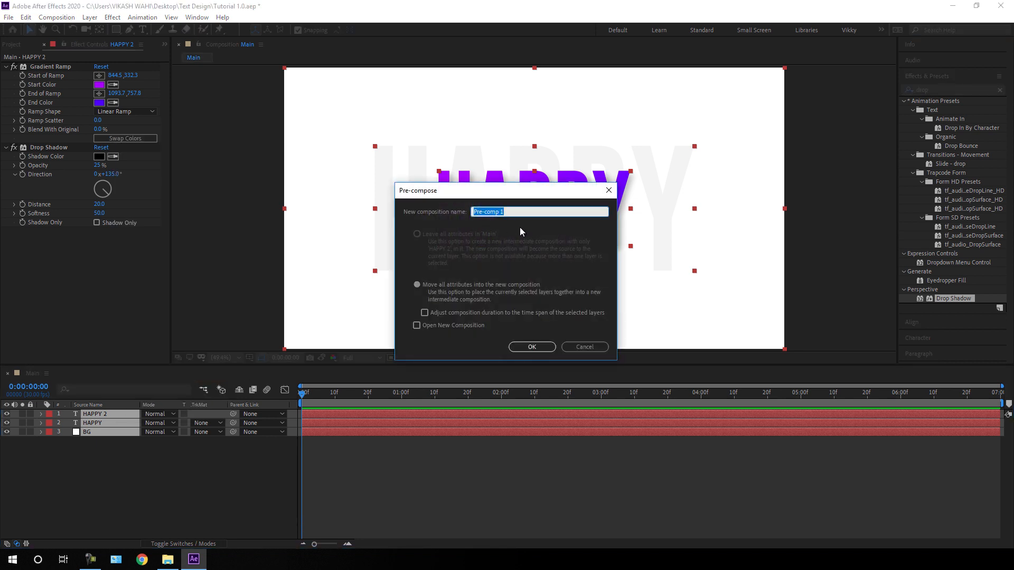
type("Text 01")
left_click(525, 347)
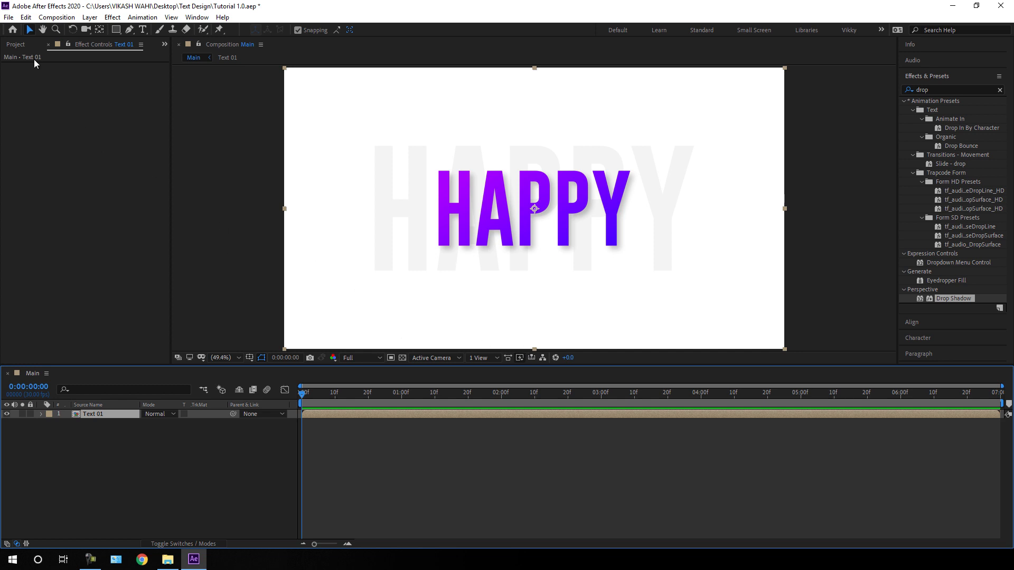
Duplicate the Text 01 composition three times in the project to get Text 02, Text 03 and Text 04.
left_click(21, 46)
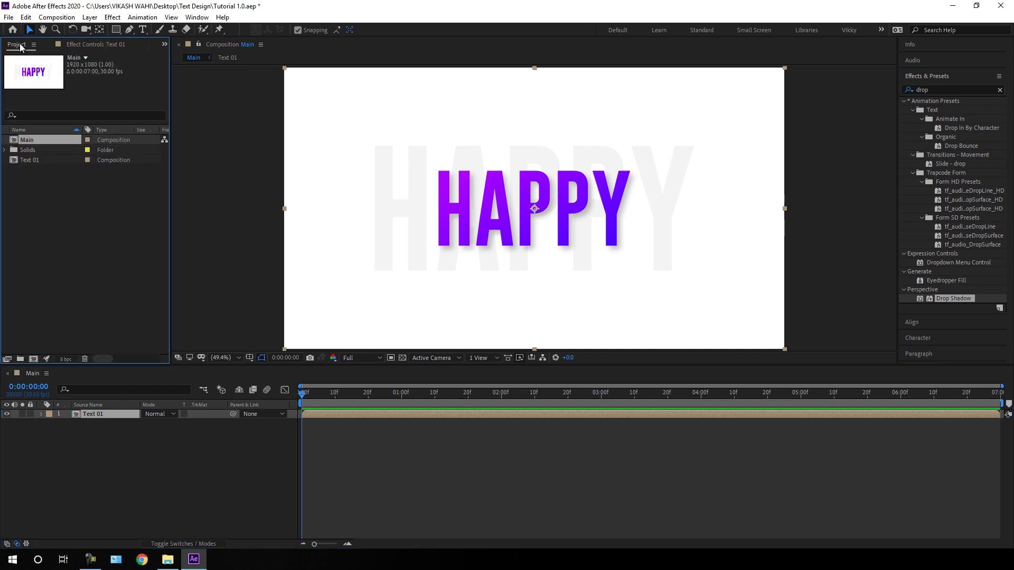
left_click(64, 179)
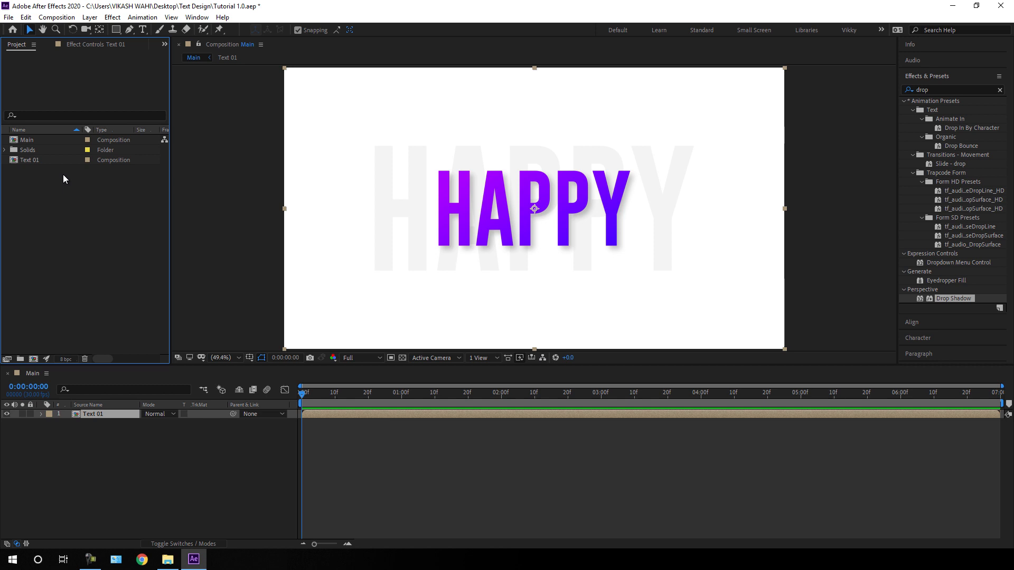
left_click(39, 160)
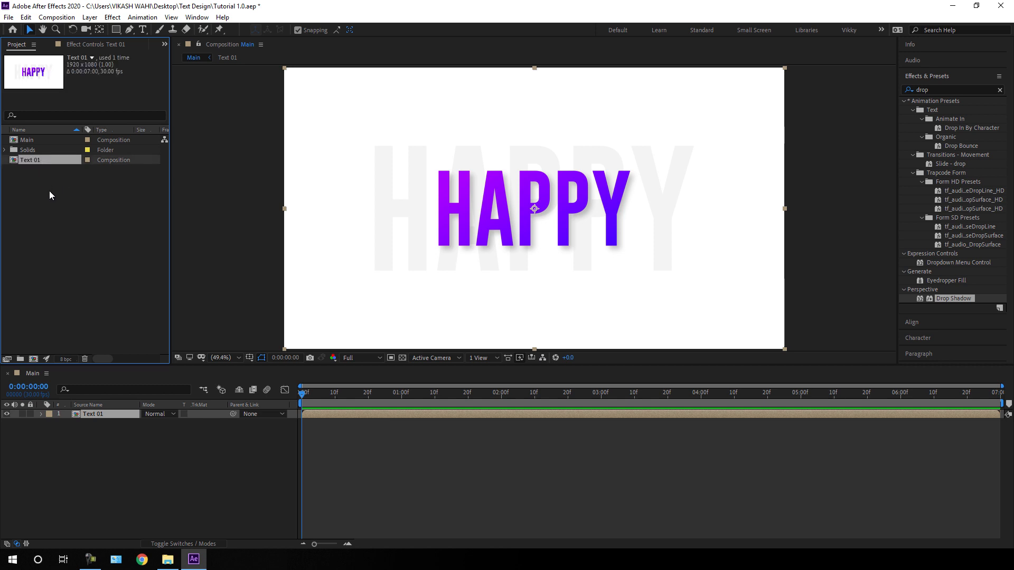
key("ctrl+d")
key("ctrl+d")
key("ctrl+d")
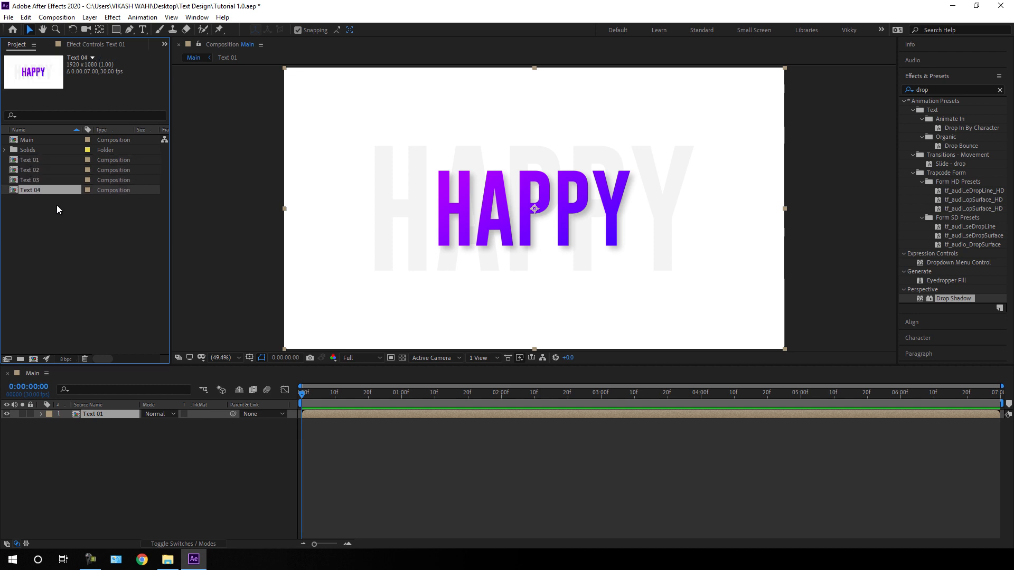
left_click(56, 205)
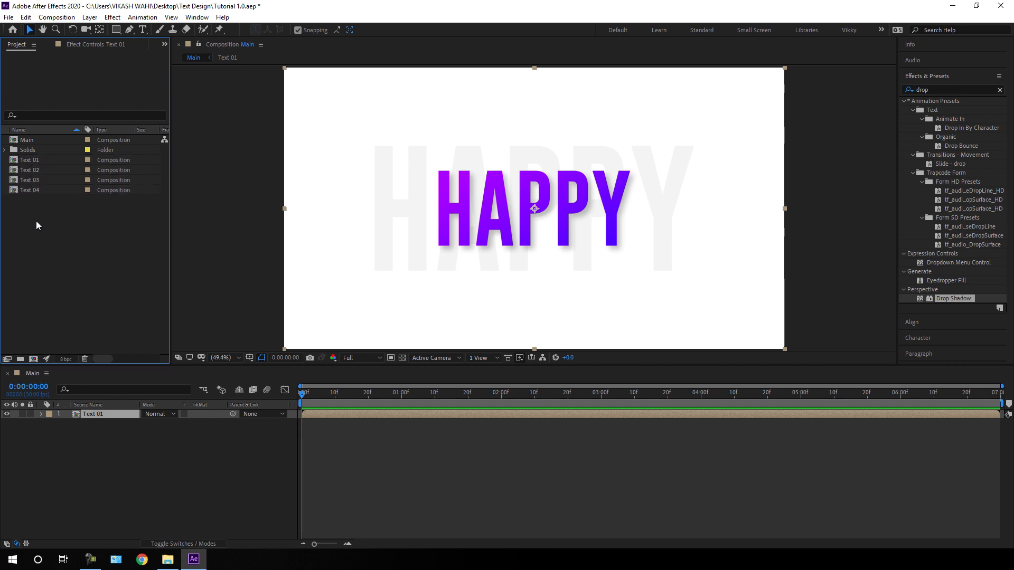
Open the Text 01, Text 02, Text 03 and Text 04 compositions in the timeline.
double_click(33, 163)
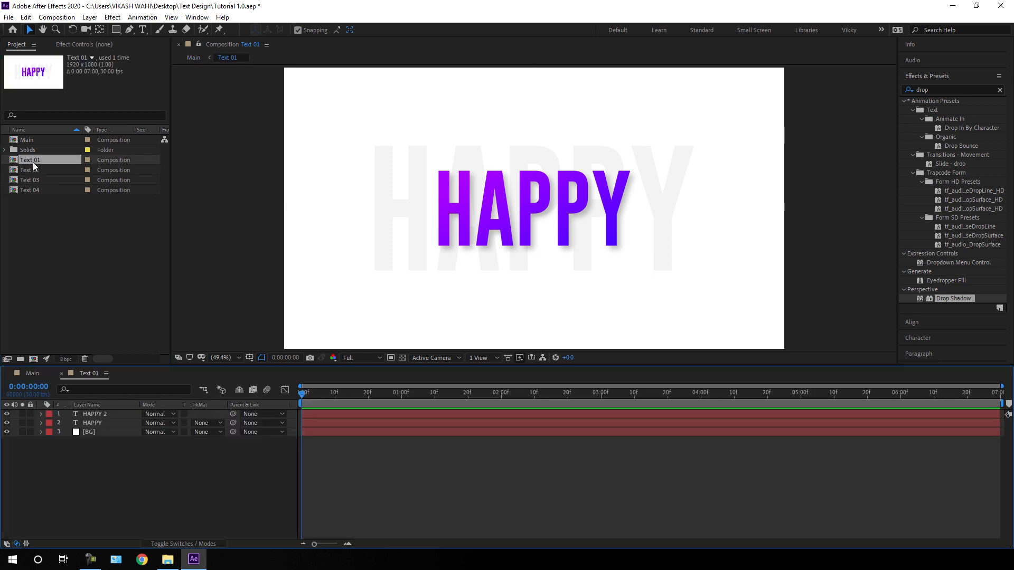
double_click(39, 170)
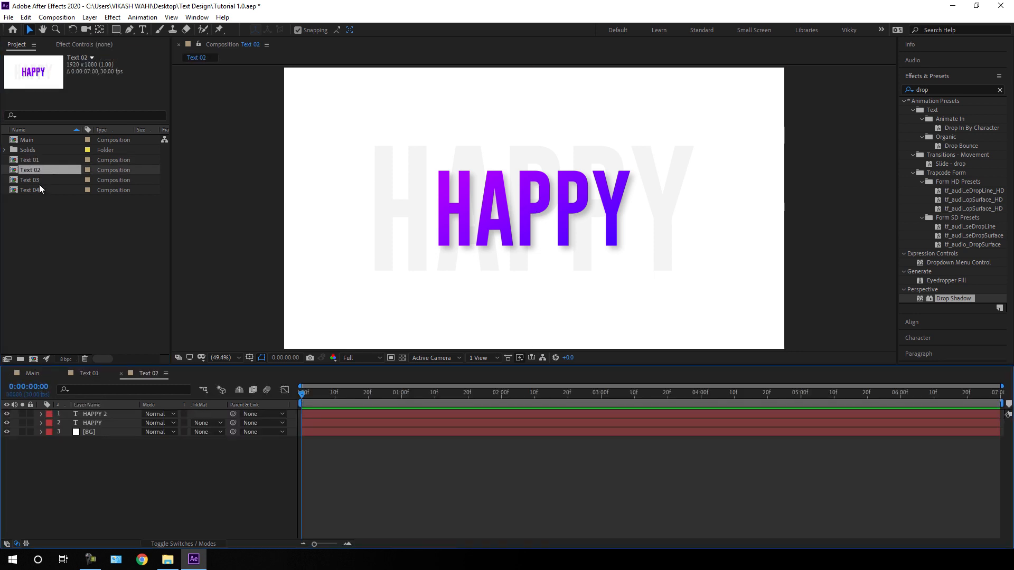
left_click(36, 182)
double_click(36, 182)
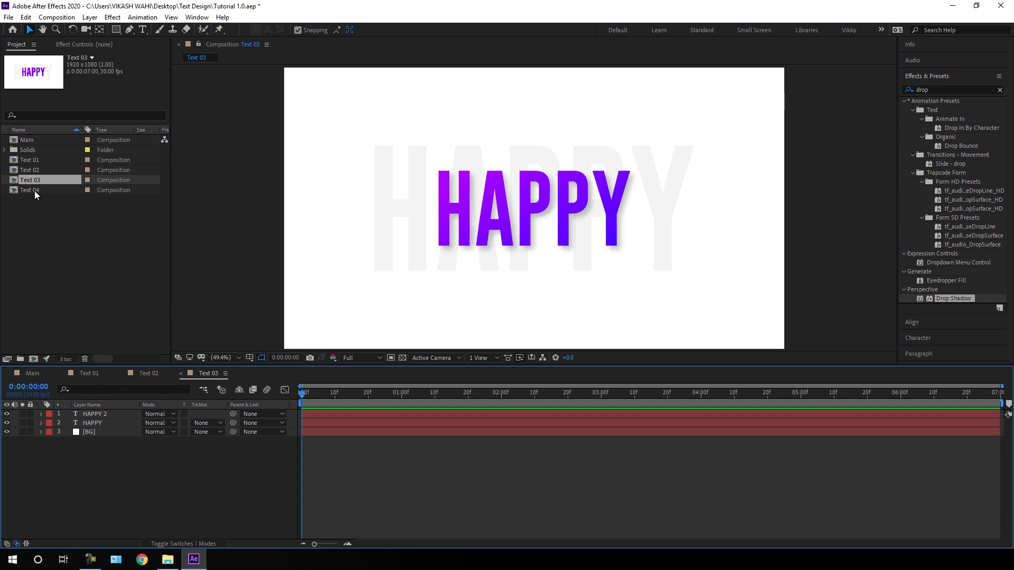
double_click(34, 190)
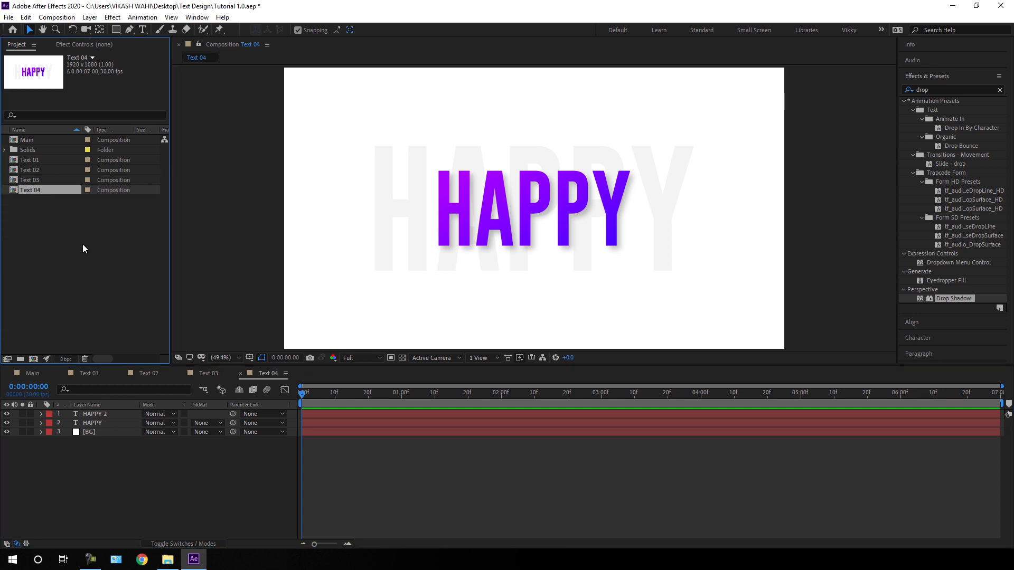
Add the Text 02, Text 03 and Text 04 compositions to the Main composition, stacked in order above Text 01.
left_click(34, 372)
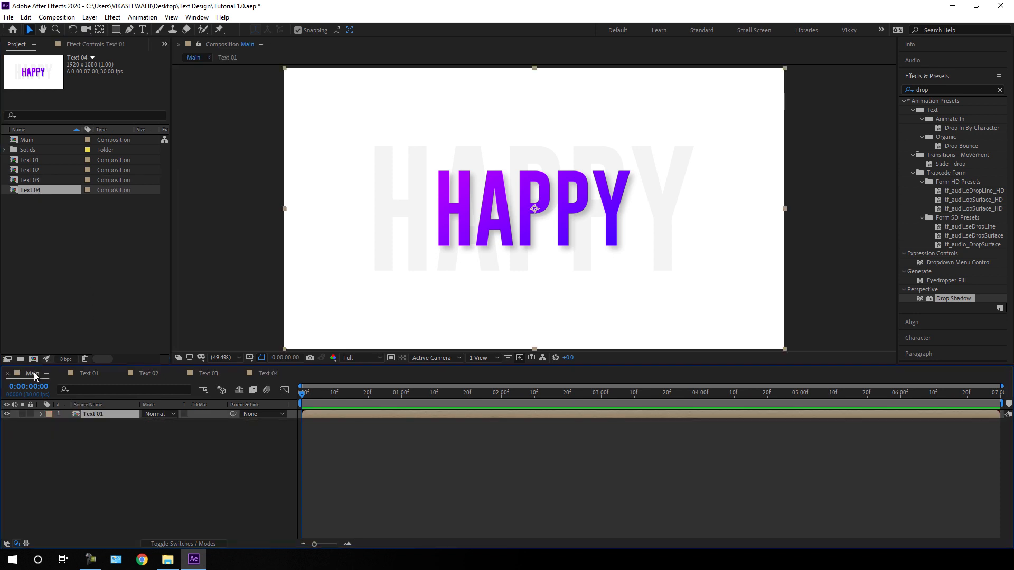
left_click(113, 441)
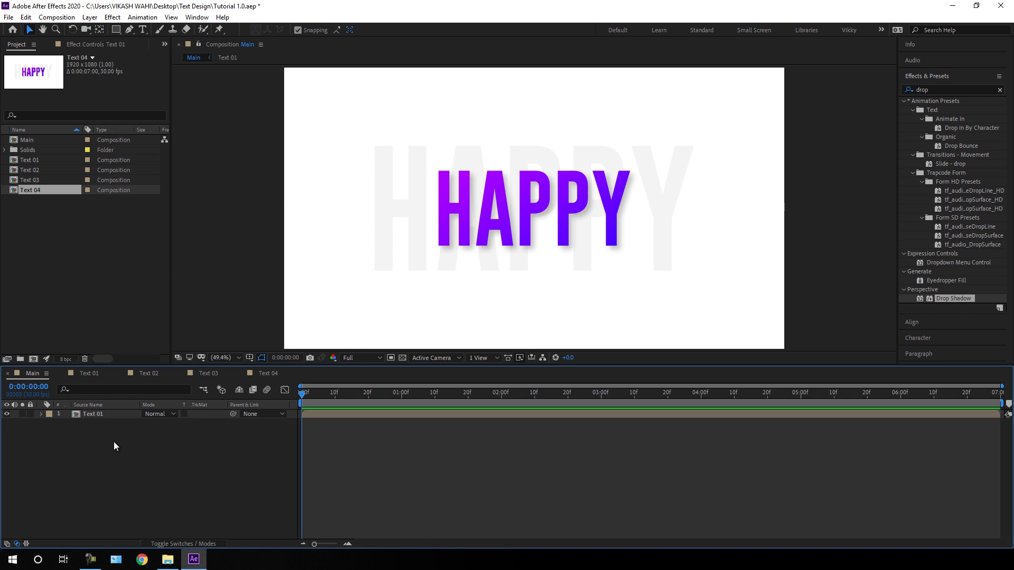
left_click(71, 305)
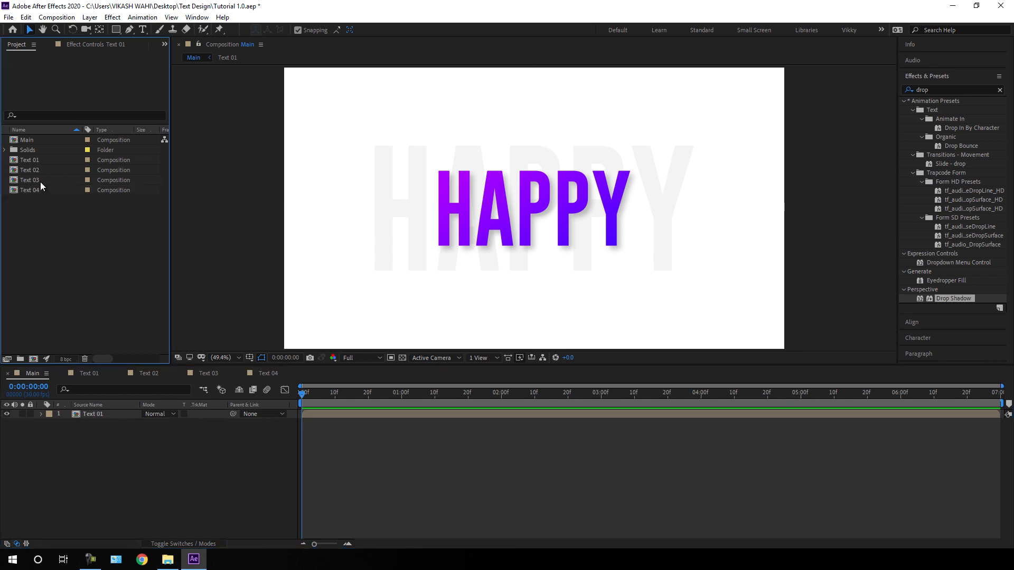
left_click_drag(32, 171, 102, 412)
left_click_drag(30, 181, 100, 412)
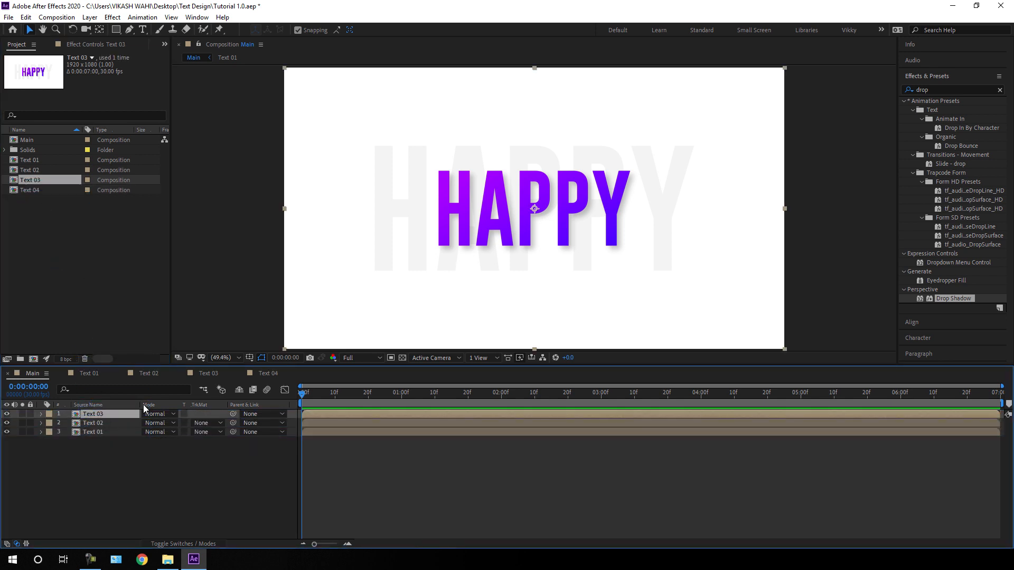
left_click_drag(43, 194, 46, 209)
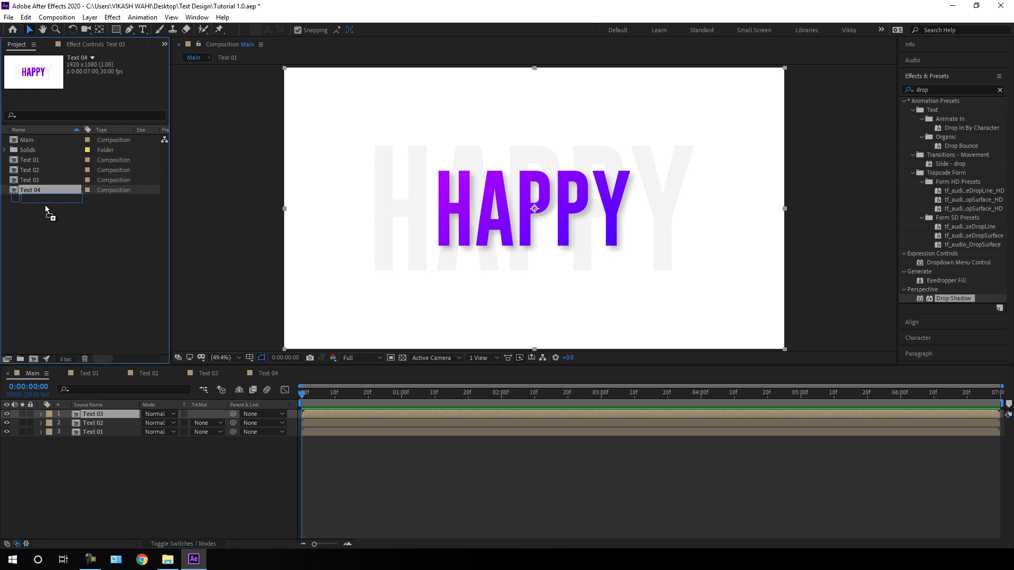
left_click_drag(96, 385, 104, 411)
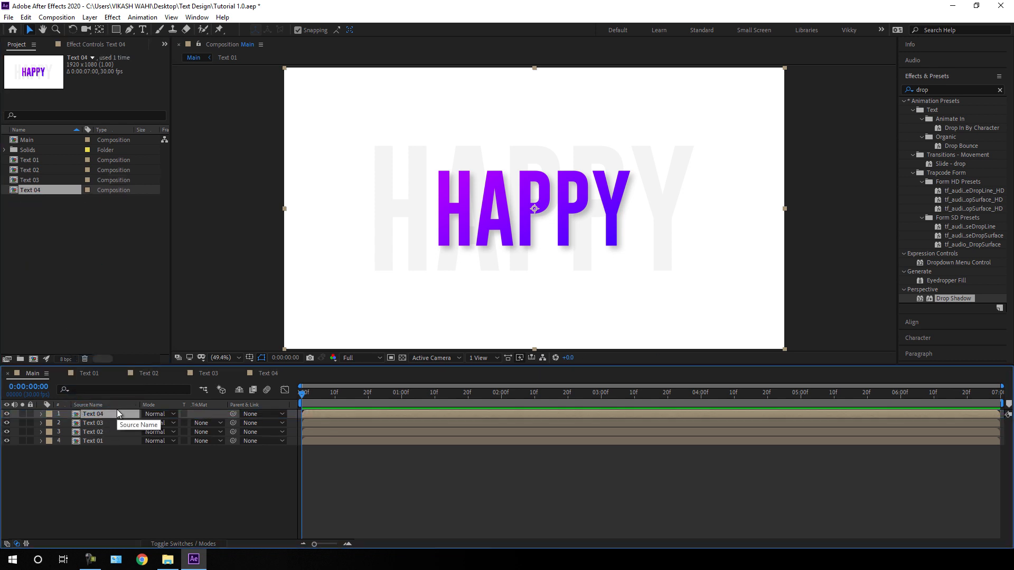
Replace the HAPPY 2 layer's text in the Text 02 composition with "NEW".
left_click(96, 378)
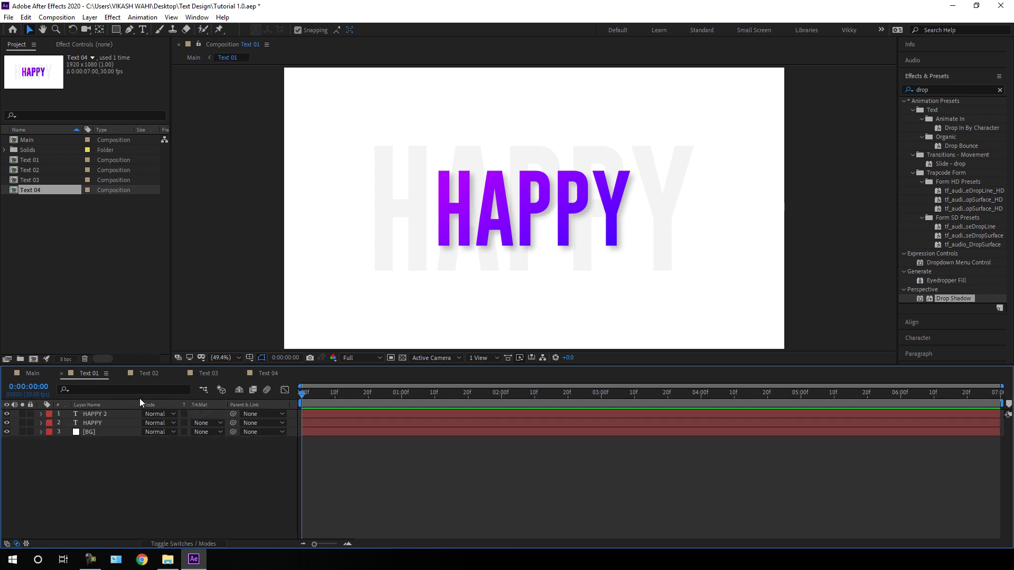
left_click(150, 375)
left_click(100, 414)
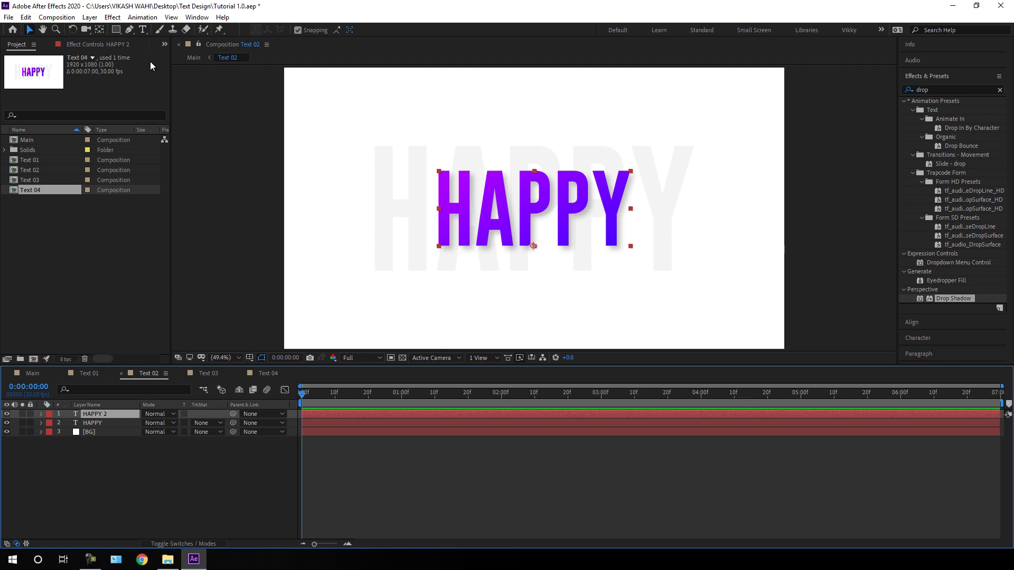
left_click(143, 30)
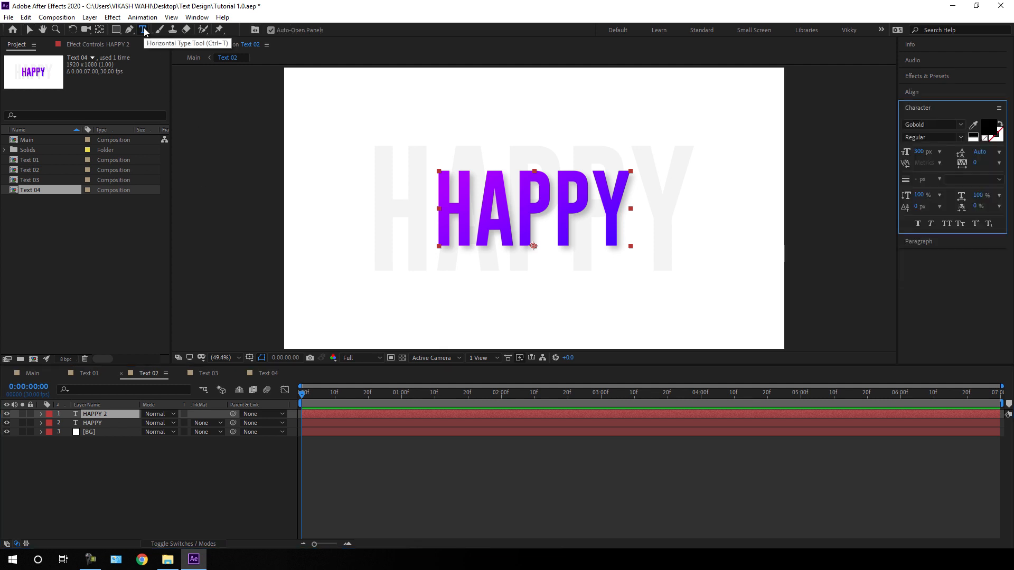
left_click(514, 228)
key("ctrl+a")
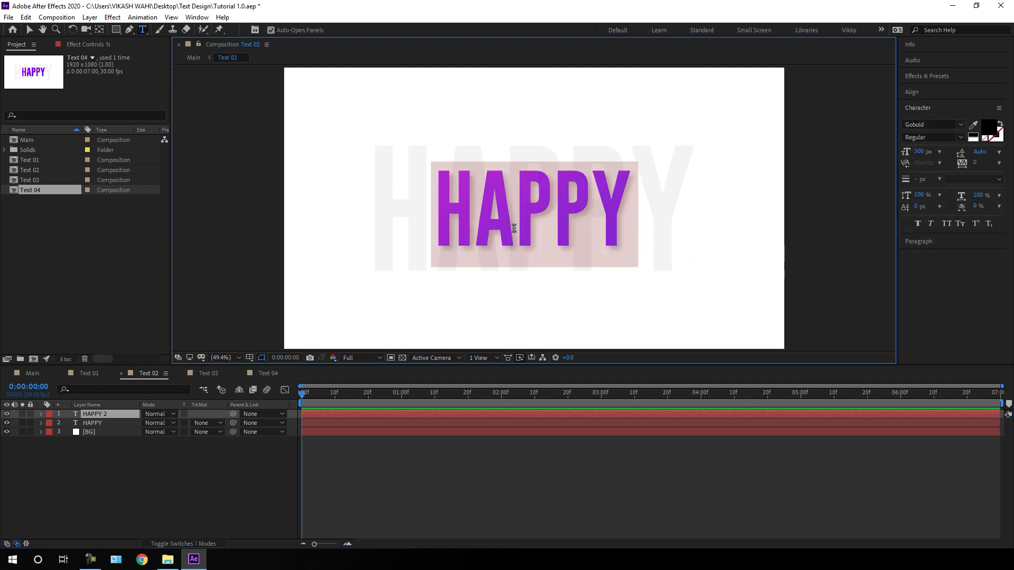
type("NEW")
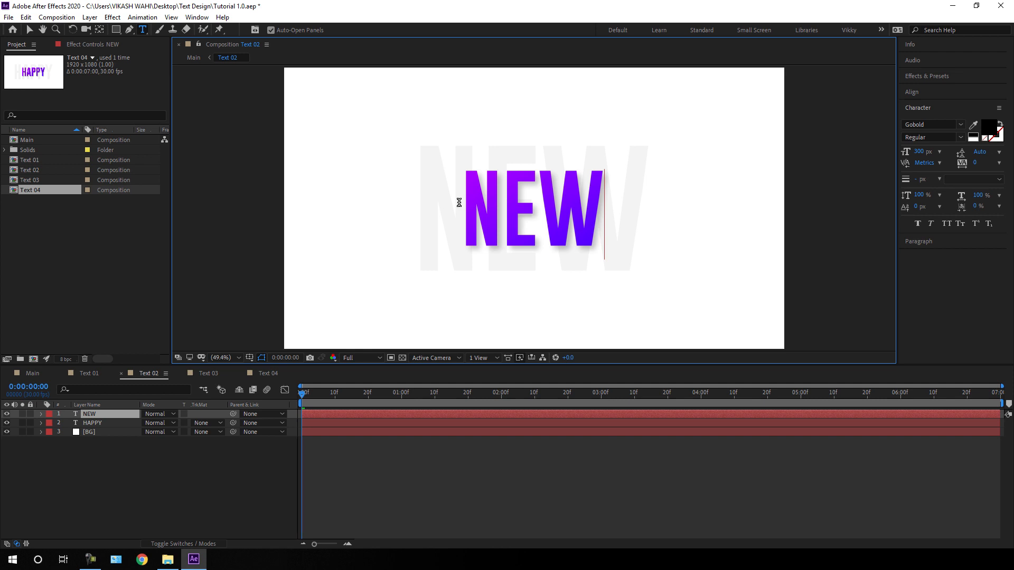
Set the NEW layer's Gradient Ramp start color to orange FF9C00 and its end color to red-orange.
left_click(100, 45)
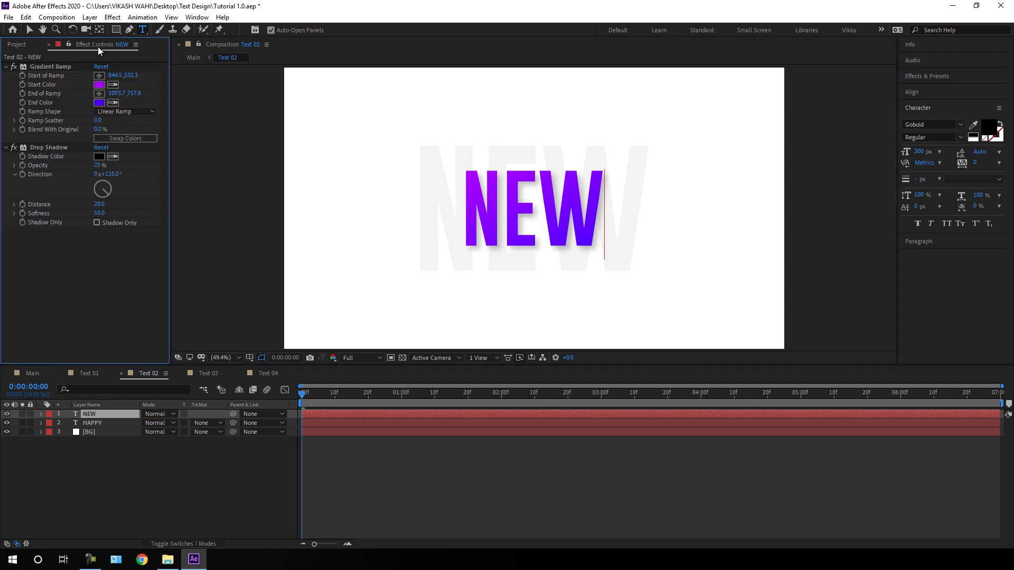
left_click(100, 85)
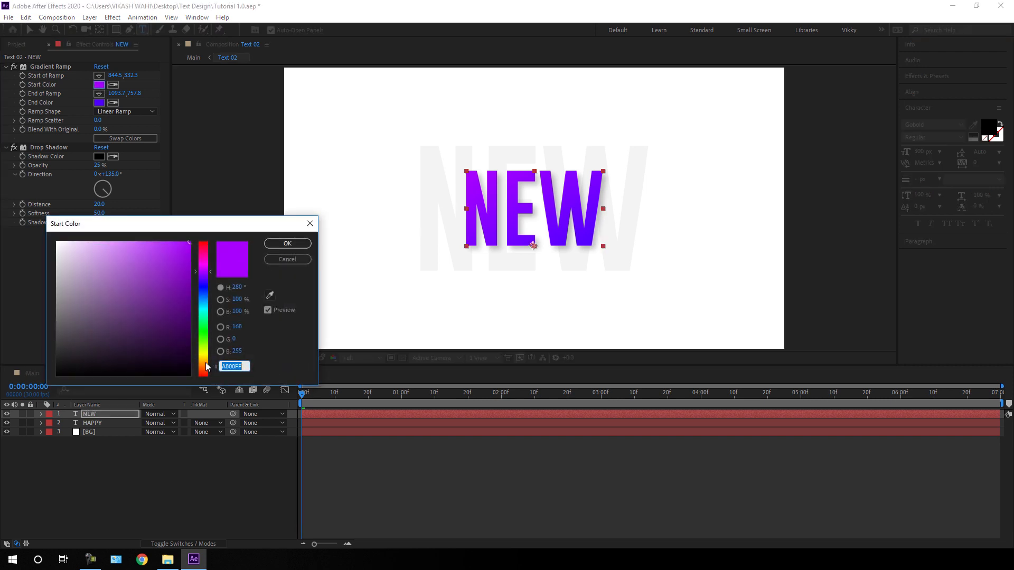
left_click(203, 364)
left_click(288, 243)
left_click(100, 103)
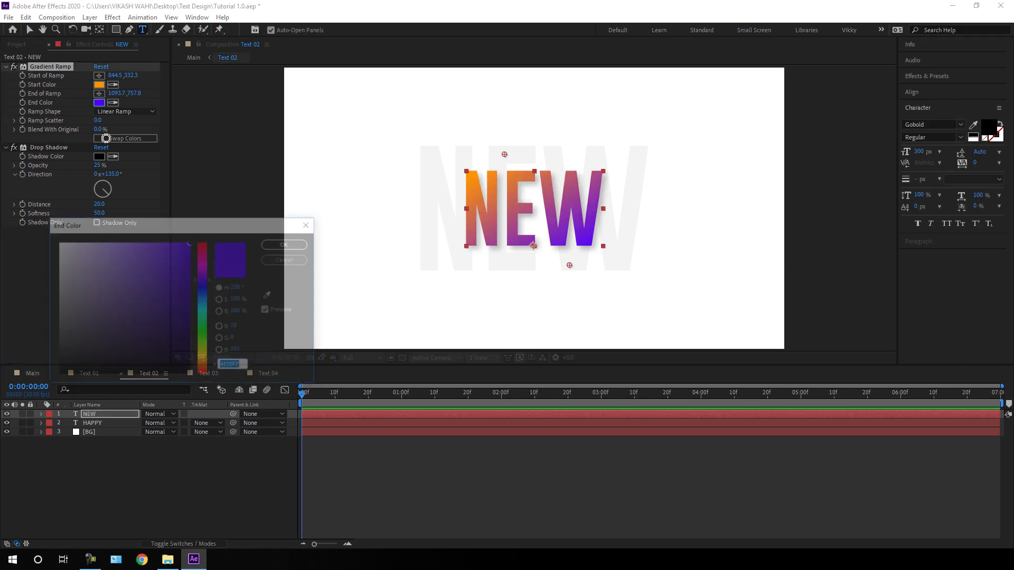
left_click(203, 351)
left_click(204, 363)
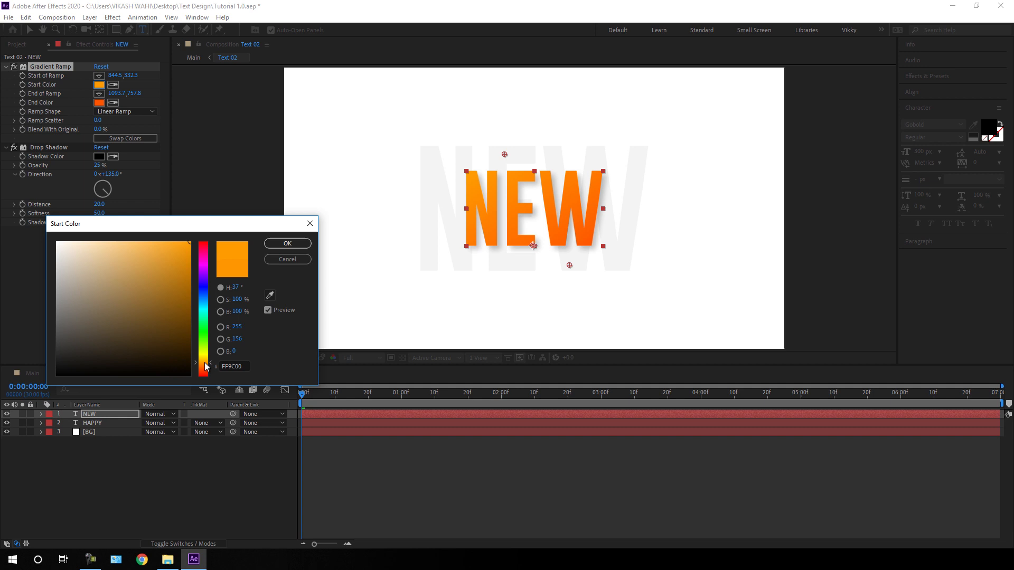
left_click(289, 245)
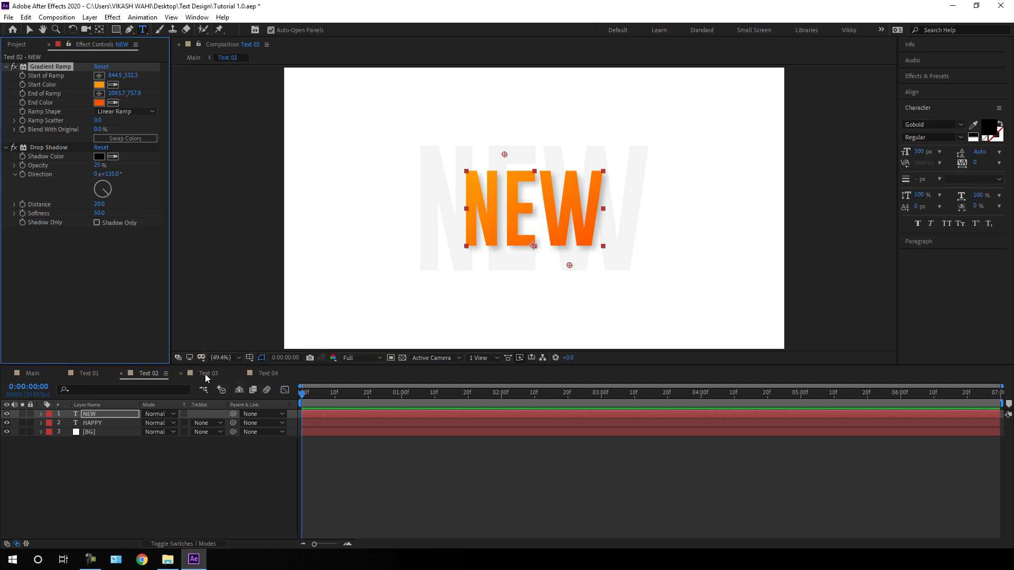
Replace the HAPPY 2 layer's text in the Text 03 composition with "YEAR".
left_click(207, 373)
left_click(103, 416)
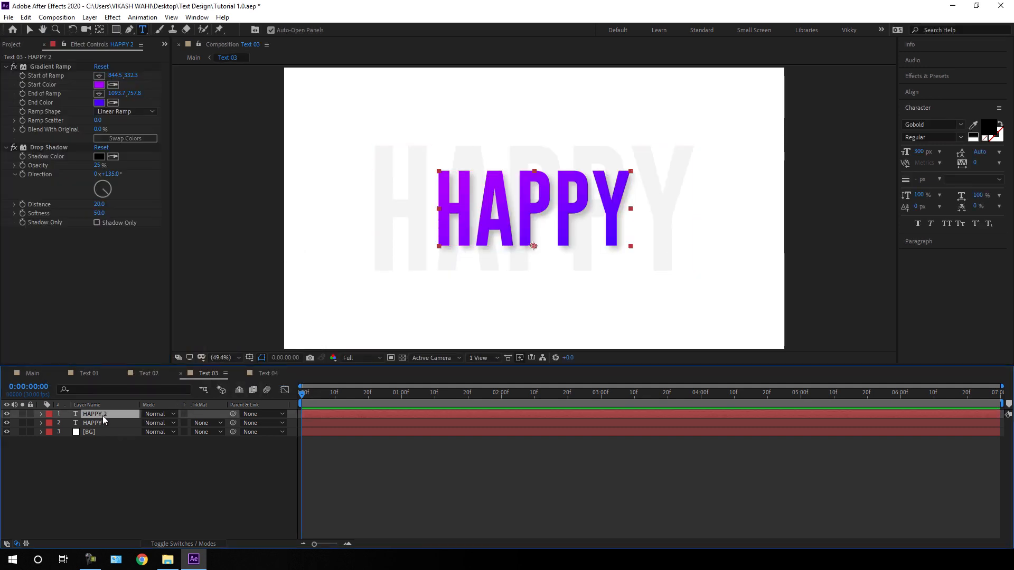
left_click(506, 213)
key("ctrl+a")
type("YEAR")
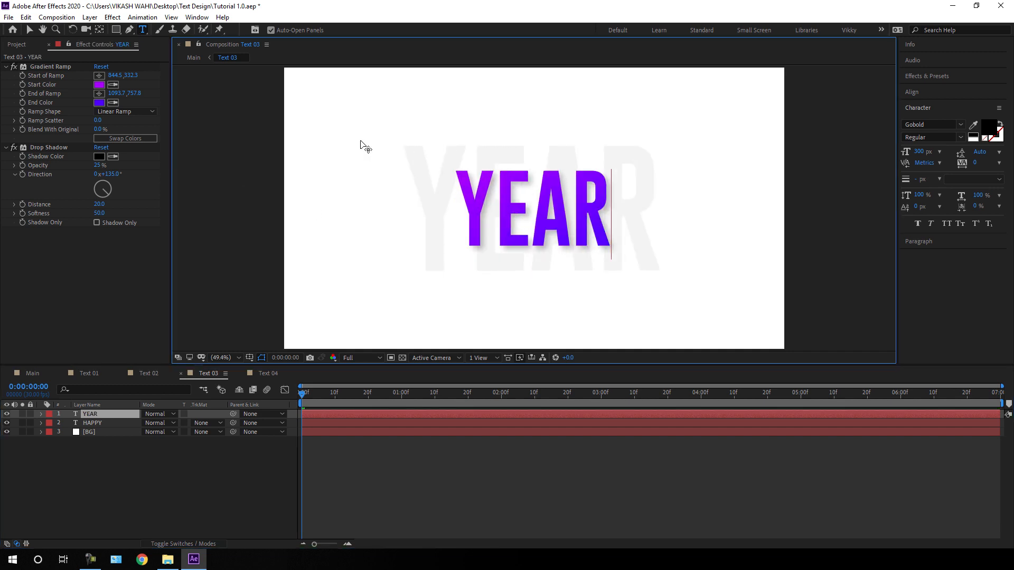
Set the YEAR layer's Gradient Ramp start color to turquoise and its end color to violet 6600FF.
left_click(98, 84)
left_click(205, 314)
left_click(287, 243)
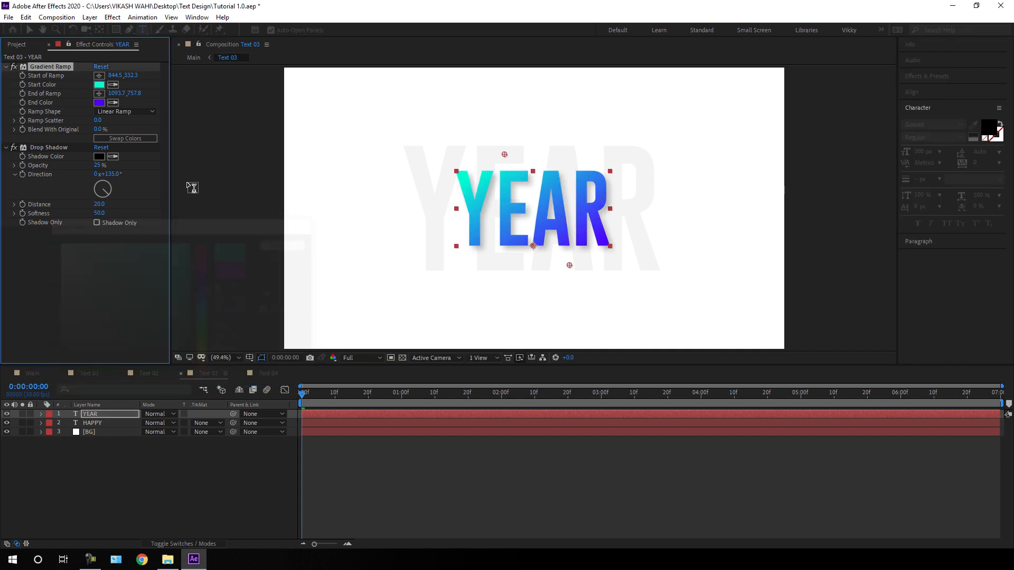
left_click(99, 103)
left_click(210, 282)
left_click_drag(210, 282, 208, 277)
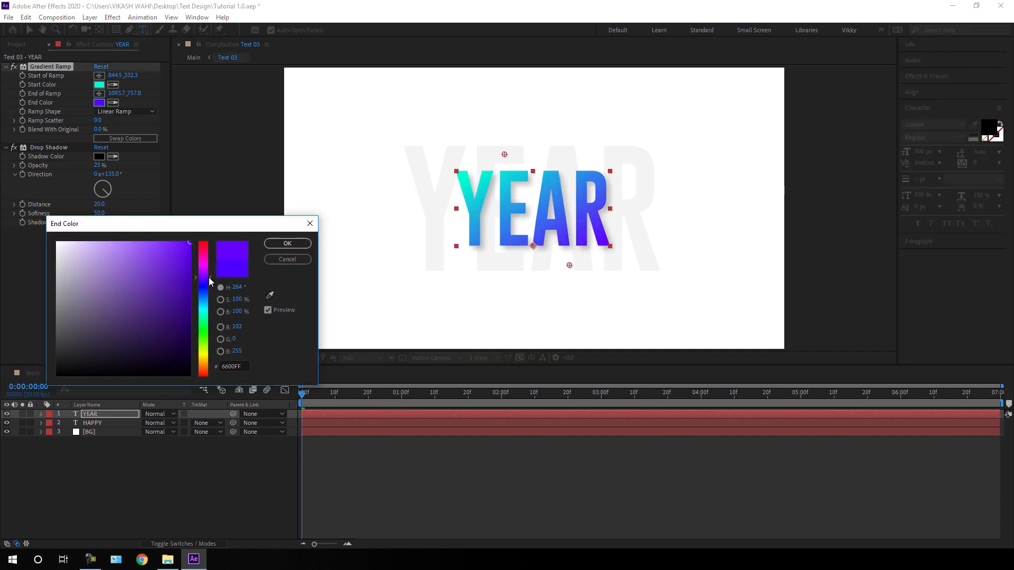
key("Return")
Reposition the YEAR layer's gradient with the ramp start at about 1051, 340 and the ramp end at about 1094, 849.
left_click(29, 30)
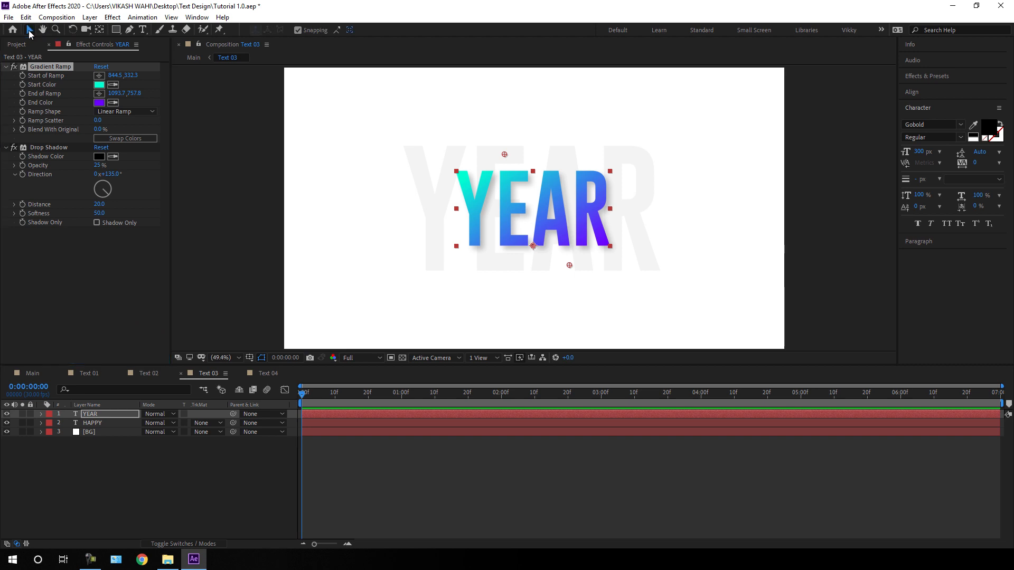
left_click_drag(505, 155, 555, 155)
left_click_drag(569, 266, 569, 290)
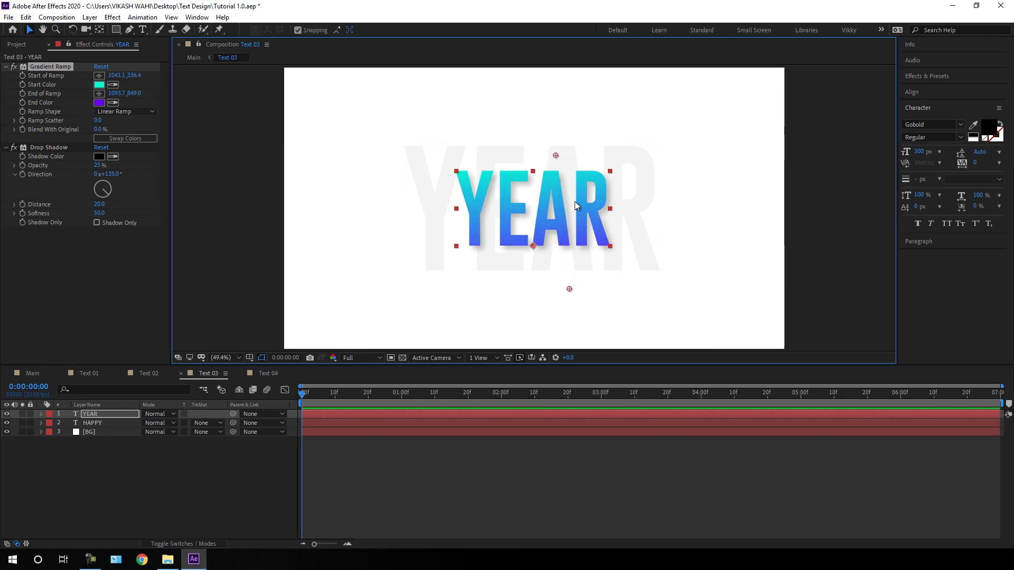
mouse_move(556, 156)
left_mouse_down()
mouse_move(557, 142)
mouse_move(558, 156)
left_mouse_up()
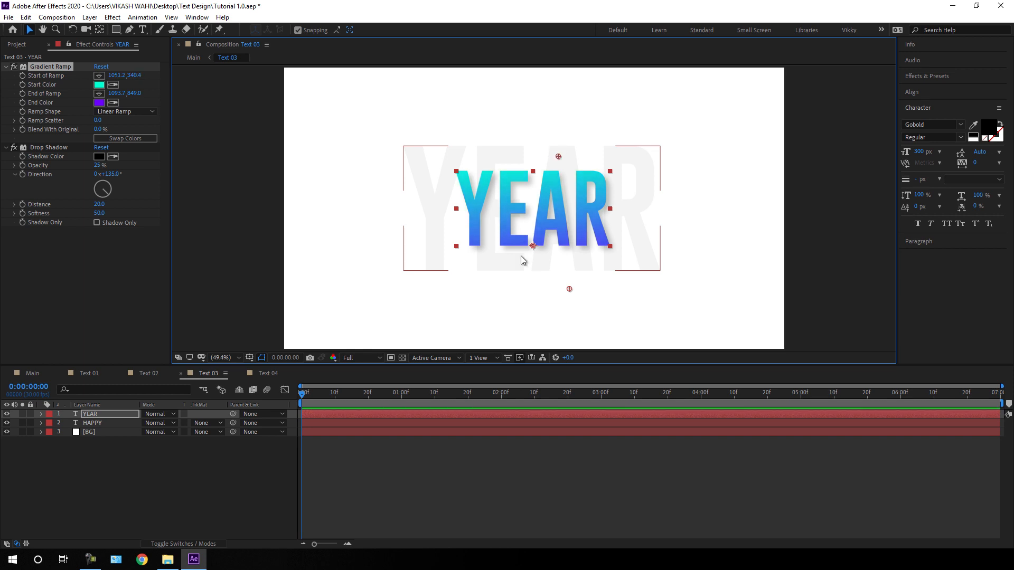
Replace the HAPPY 2 layer's text in the Text 04 composition with "2021".
left_click(268, 374)
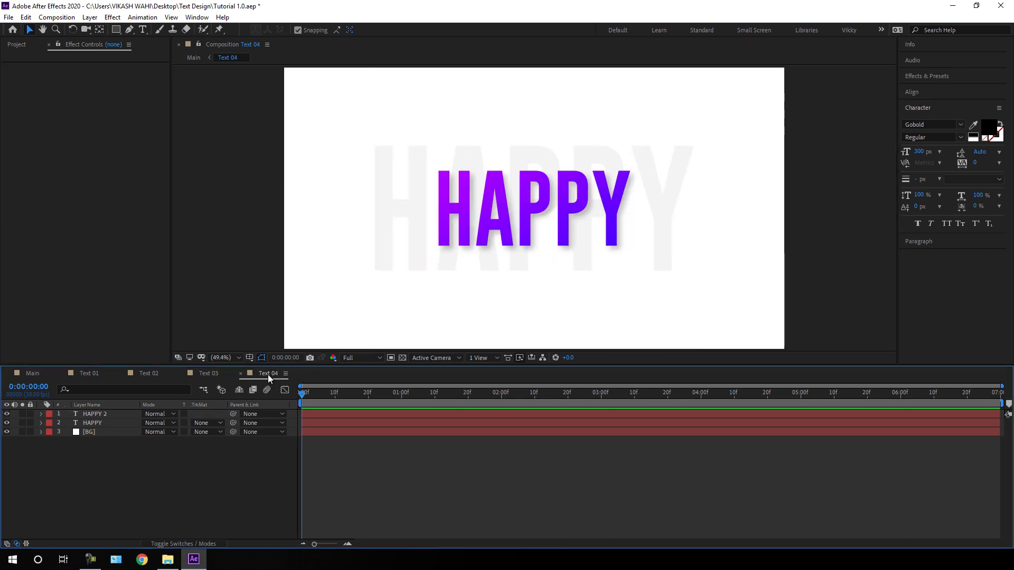
left_click(143, 30)
double_click(517, 222)
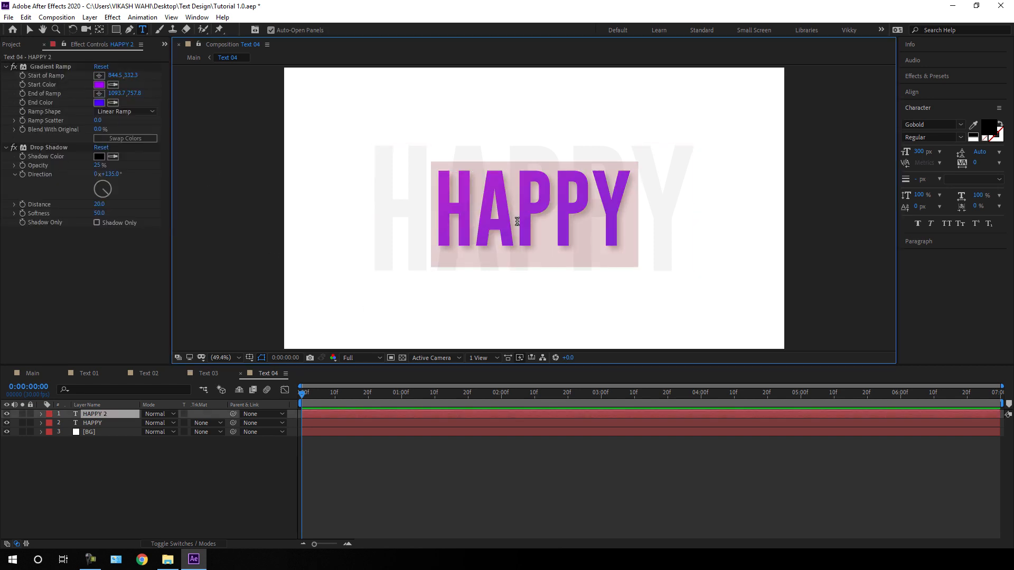
type("2021")
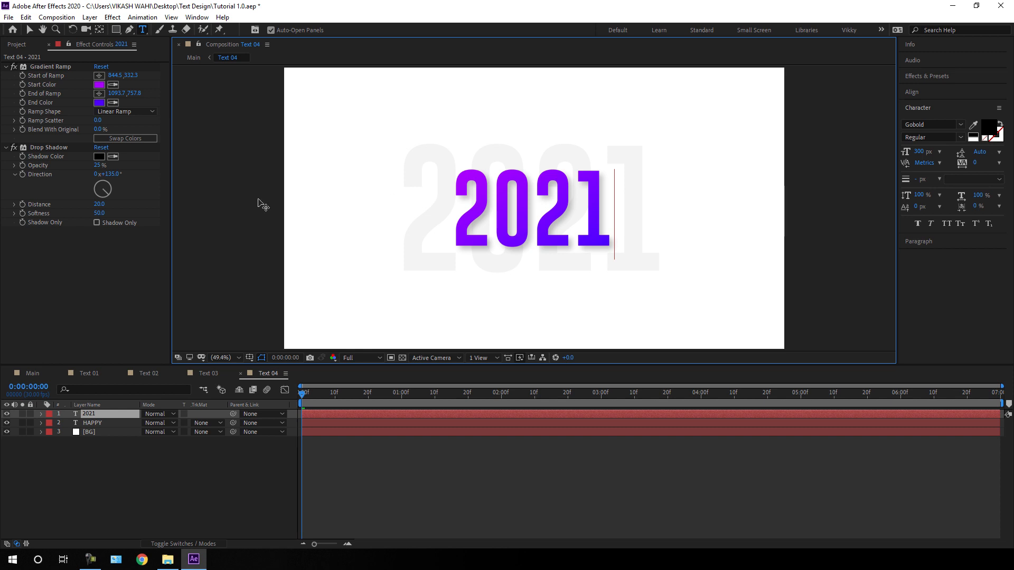
Try a lime green start color and a magenta end color for the 2021 layer's Gradient Ramp.
left_click(99, 84)
left_click(206, 349)
key("Return")
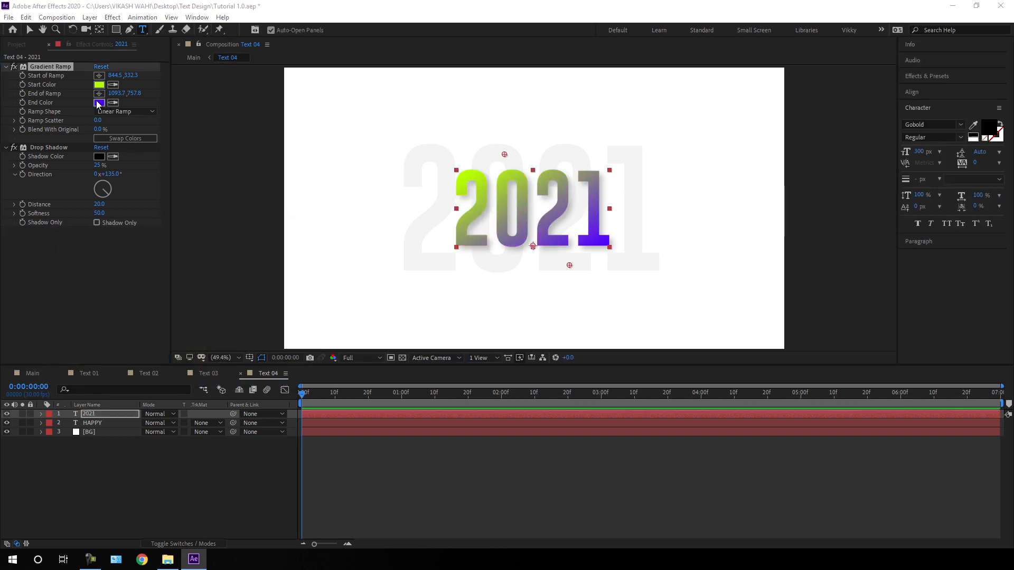
left_click(99, 103)
left_click_drag(205, 366, 211, 261)
key("Return")
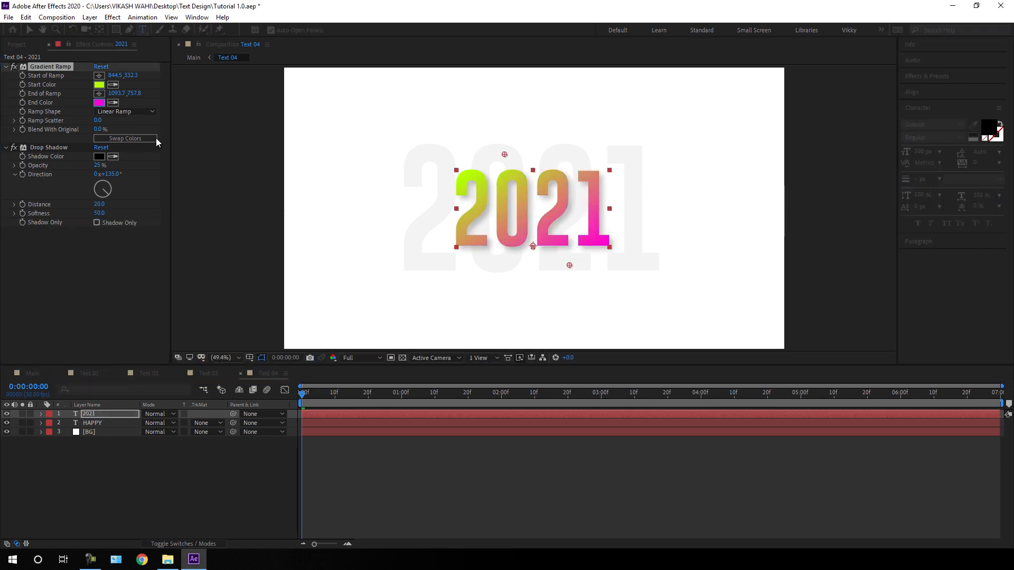
Set the 2021 layer's Gradient Ramp start color to red and fine-tune its end color to a bright magenta.
left_click(98, 85)
left_click(205, 249)
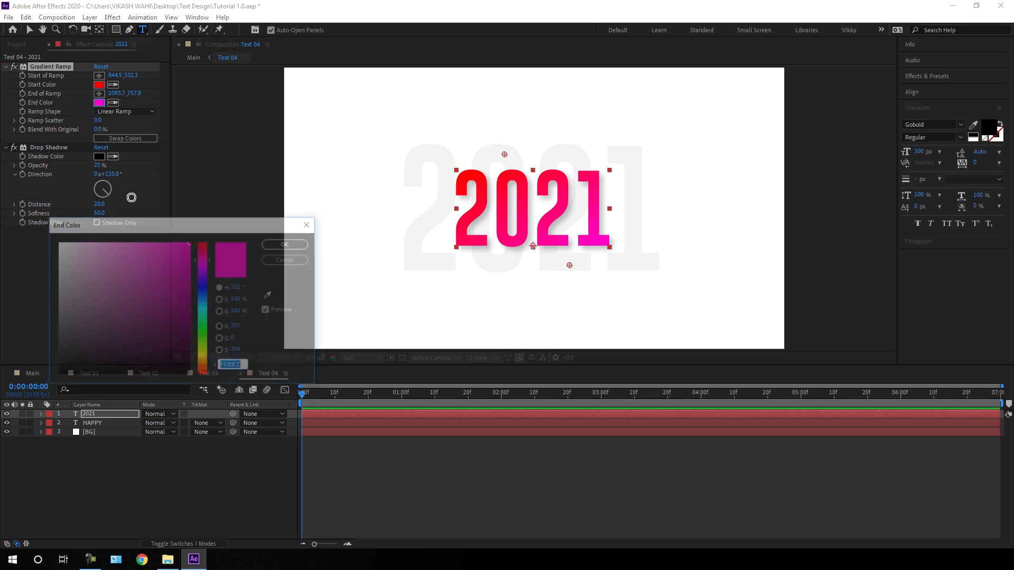
left_click_drag(206, 268, 210, 262)
left_click(278, 246)
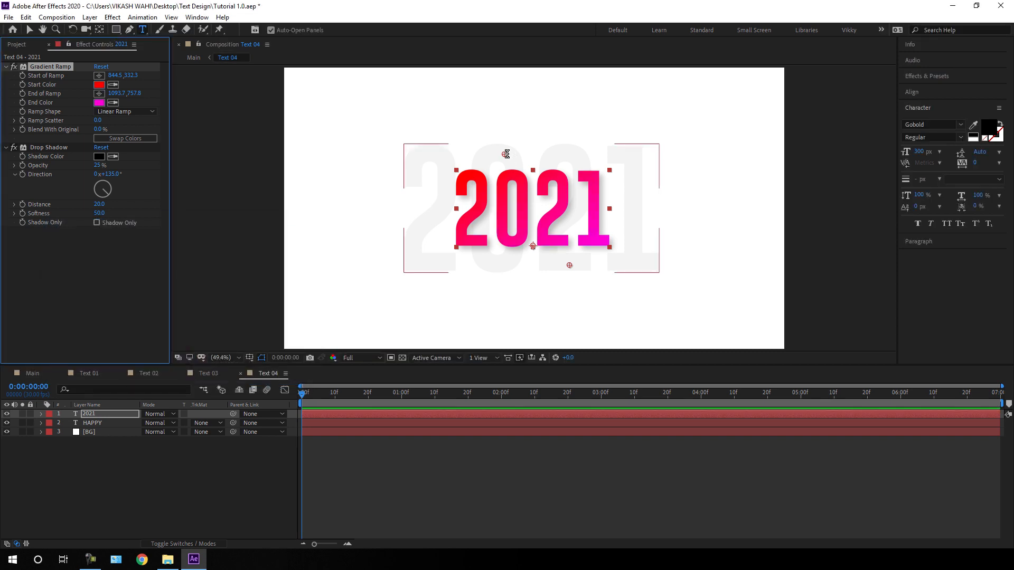
left_click(29, 32)
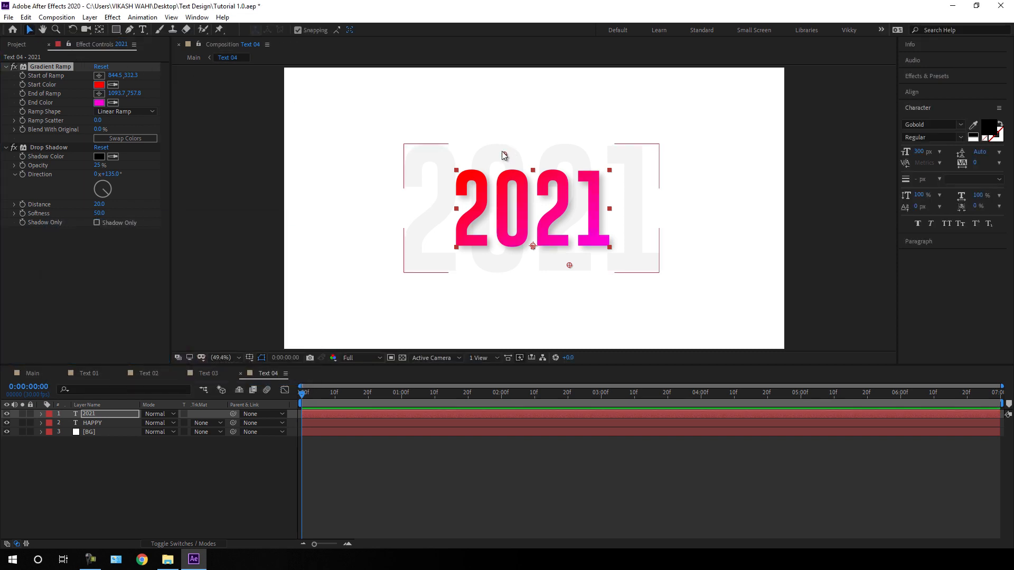
Reposition the 2021 layer's gradient with the ramp start at about 733, 217 and the ramp end at about 1086, 738.
left_click_drag(505, 155, 536, 133)
mouse_move(569, 265)
left_mouse_down()
mouse_move(575, 285)
mouse_move(568, 260)
left_mouse_up()
left_click_drag(536, 132, 476, 125)
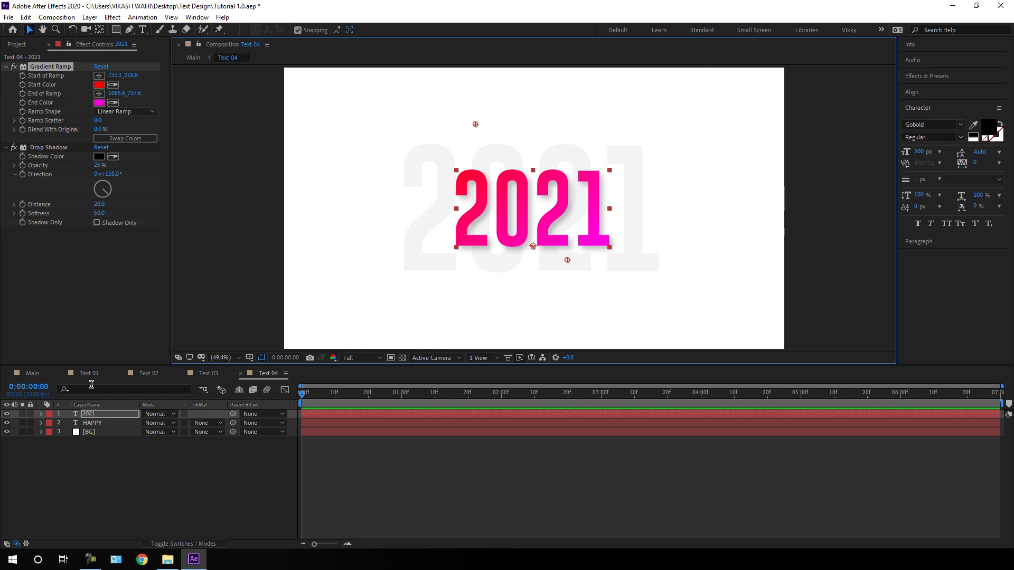
Turn all four text layers, Text 01 to Text 04, into 3D layers in the Main composition.
left_click(34, 375)
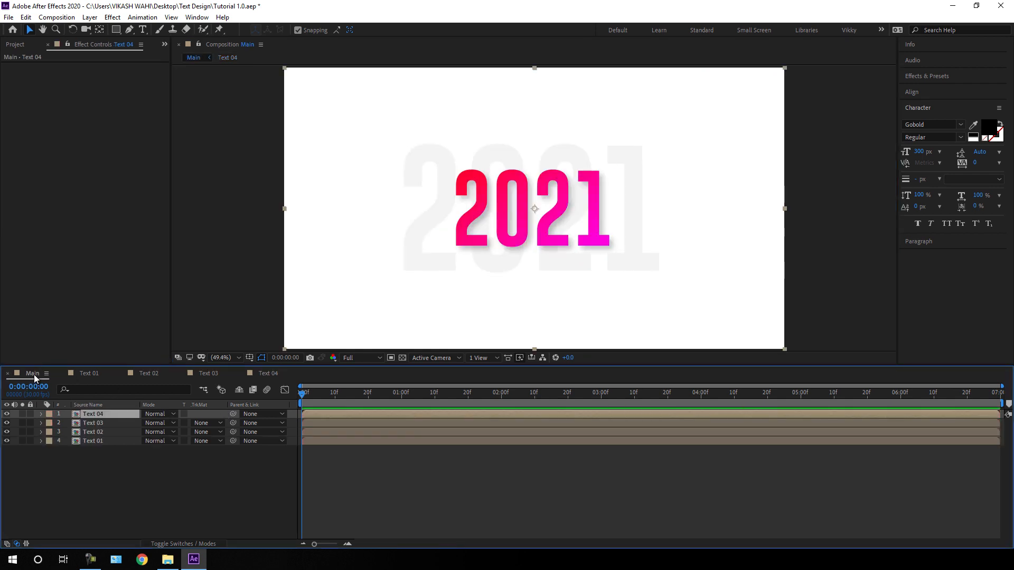
left_click(6, 415)
left_click(6, 415)
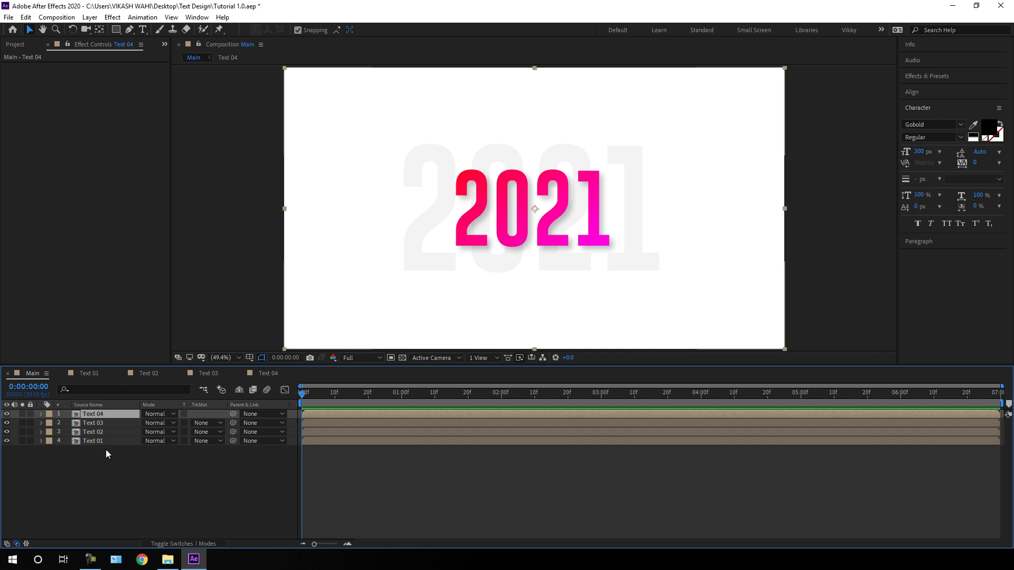
left_click_drag(86, 459, 102, 414)
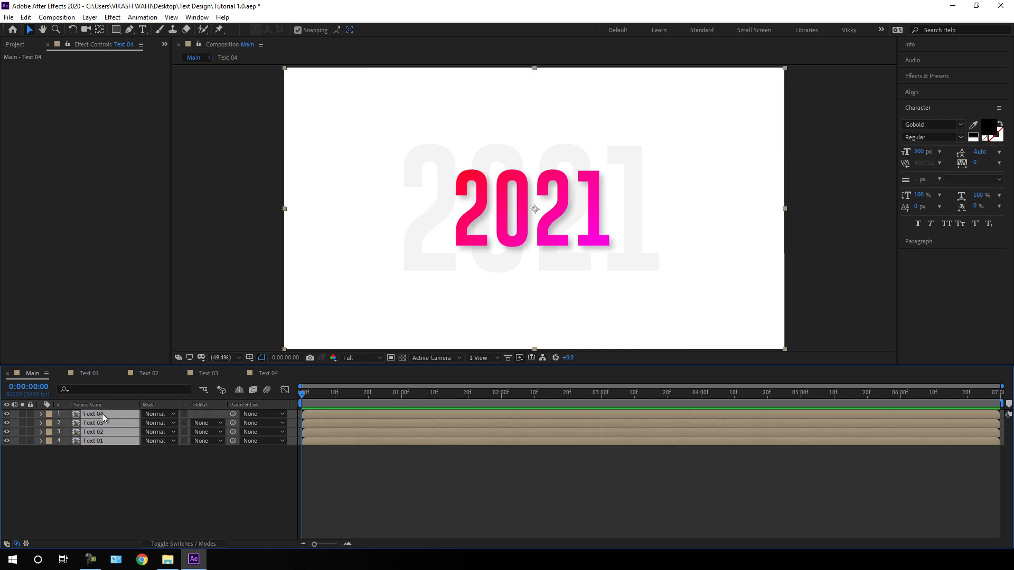
left_click(180, 544)
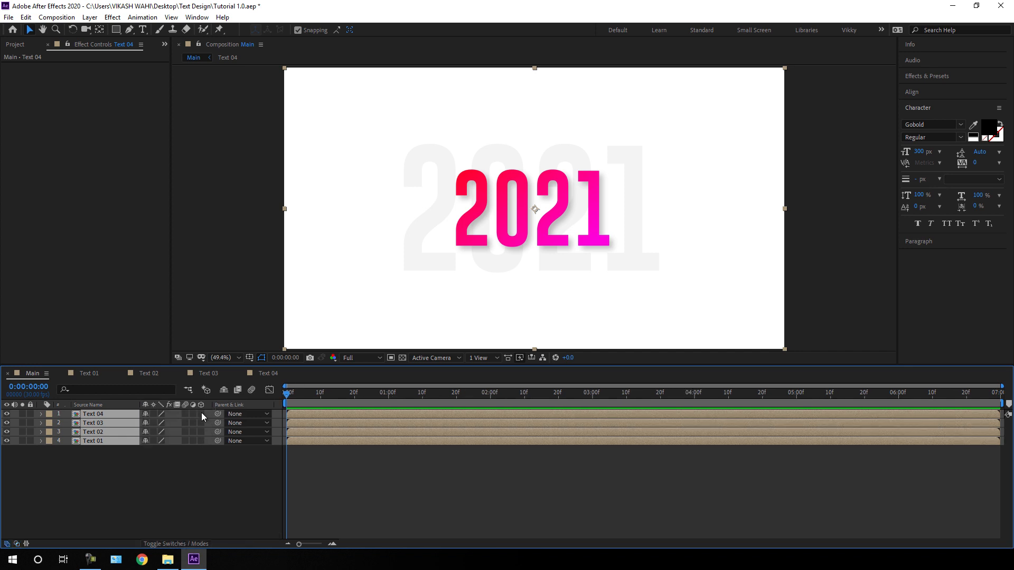
left_click_drag(201, 414, 201, 427)
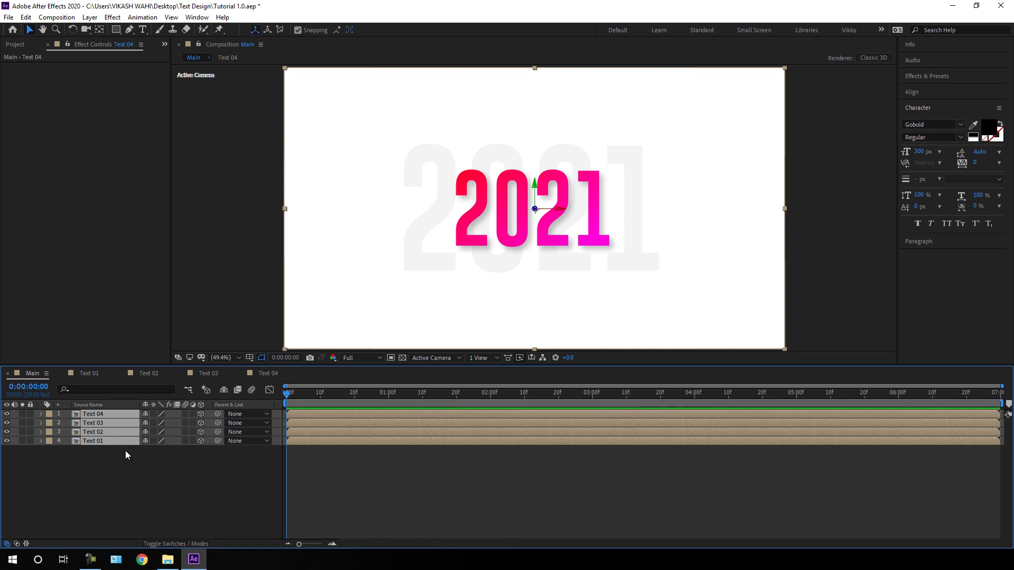
Show the Main composition from the Top view at 25% magnification.
left_click(430, 358)
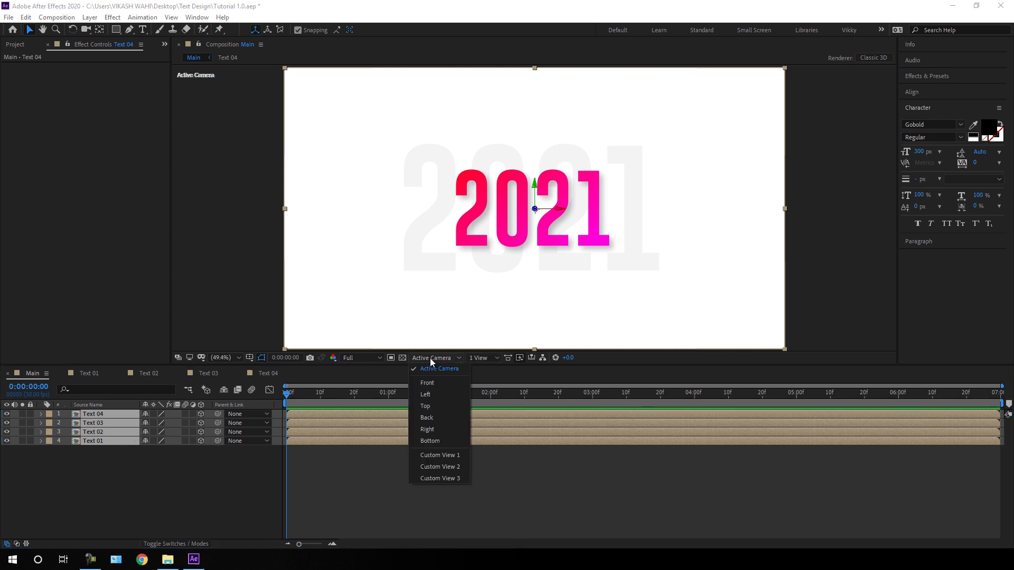
left_click(432, 407)
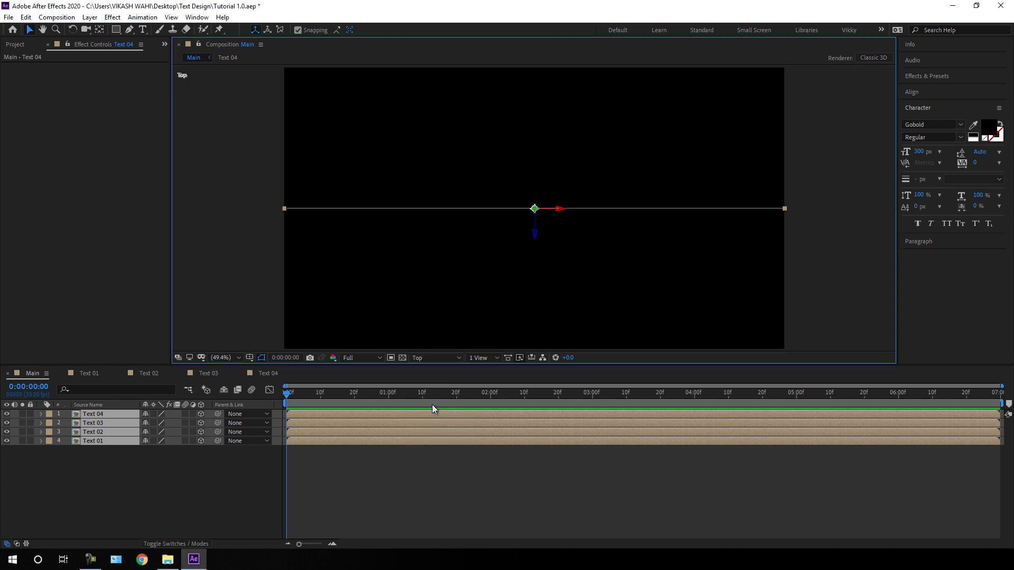
key("comma")
key("comma")
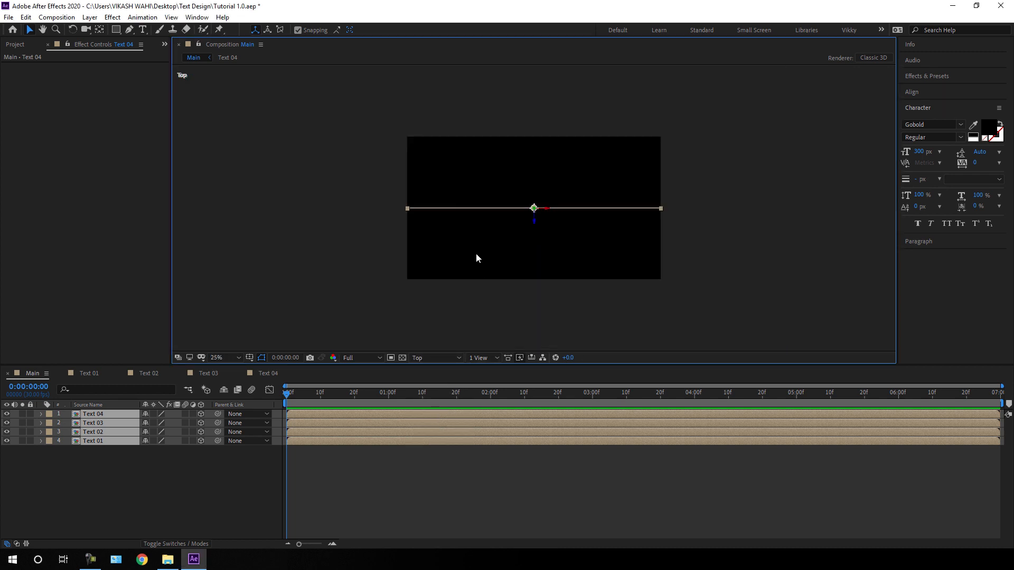
Reveal the rotation properties of all four layers and set the Text 02 layer's Y Rotation to -90°.
left_click(150, 469)
left_click_drag(92, 457, 109, 414)
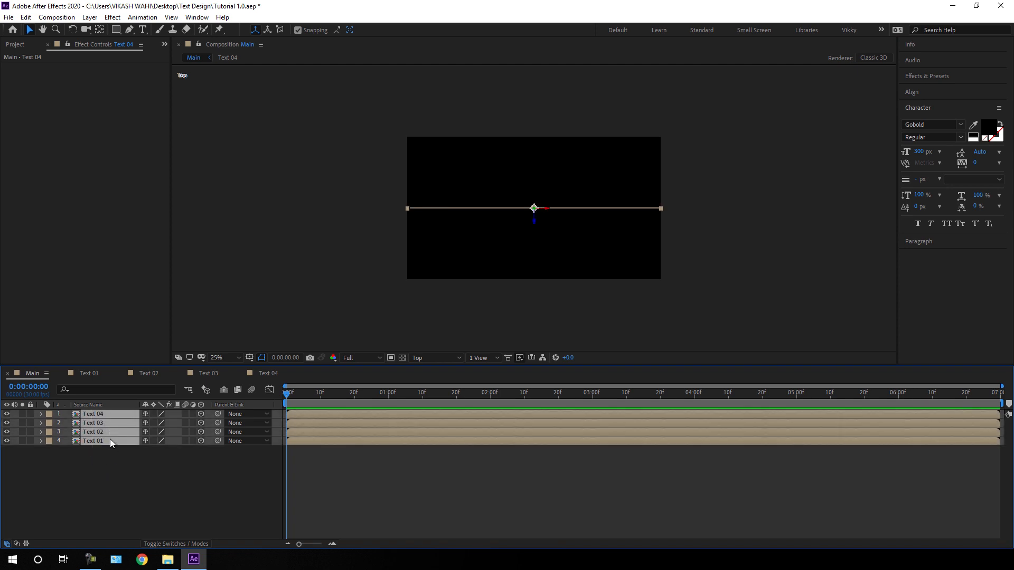
key("r")
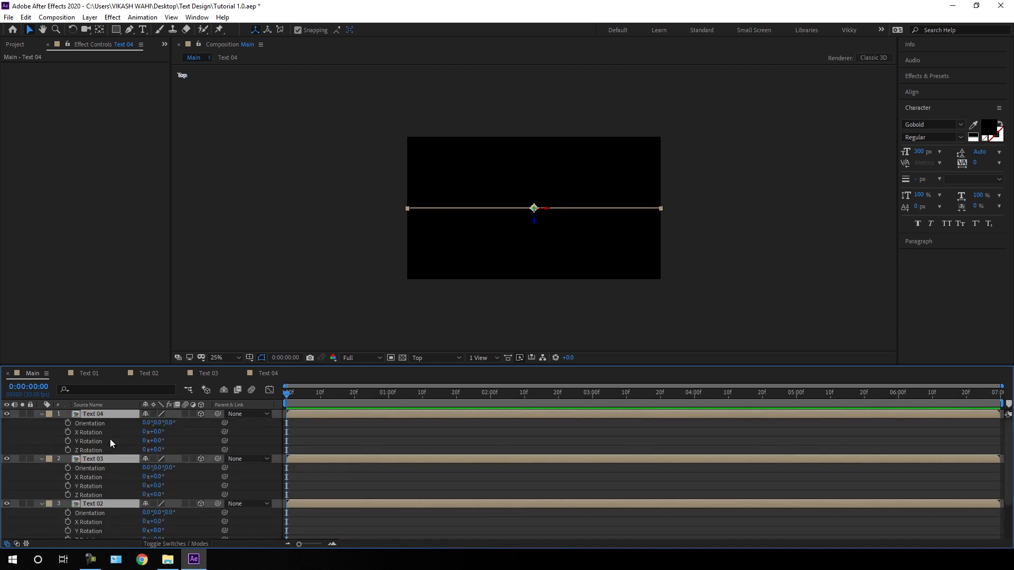
scroll(110, 440, "down", 2)
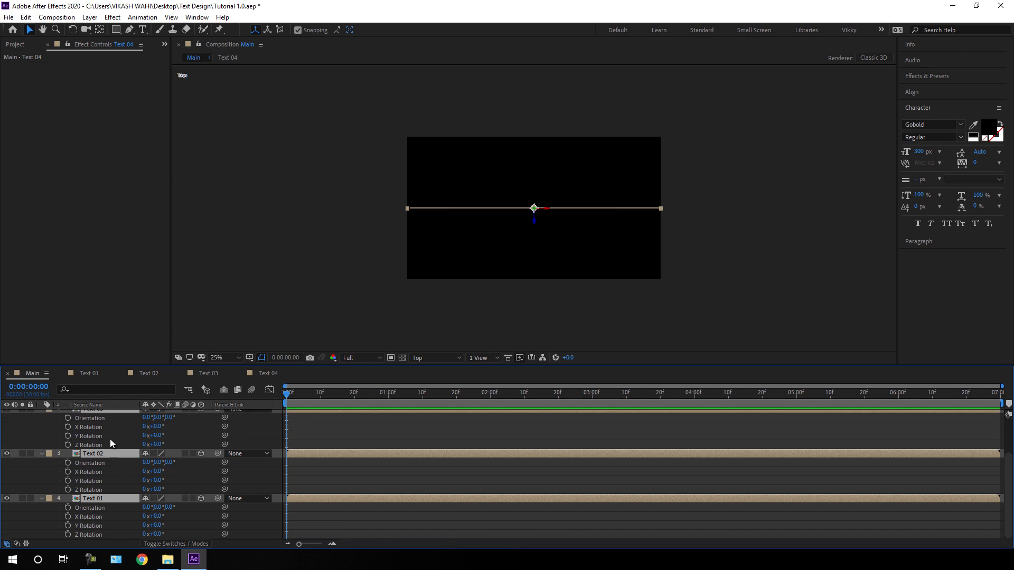
left_click(186, 517)
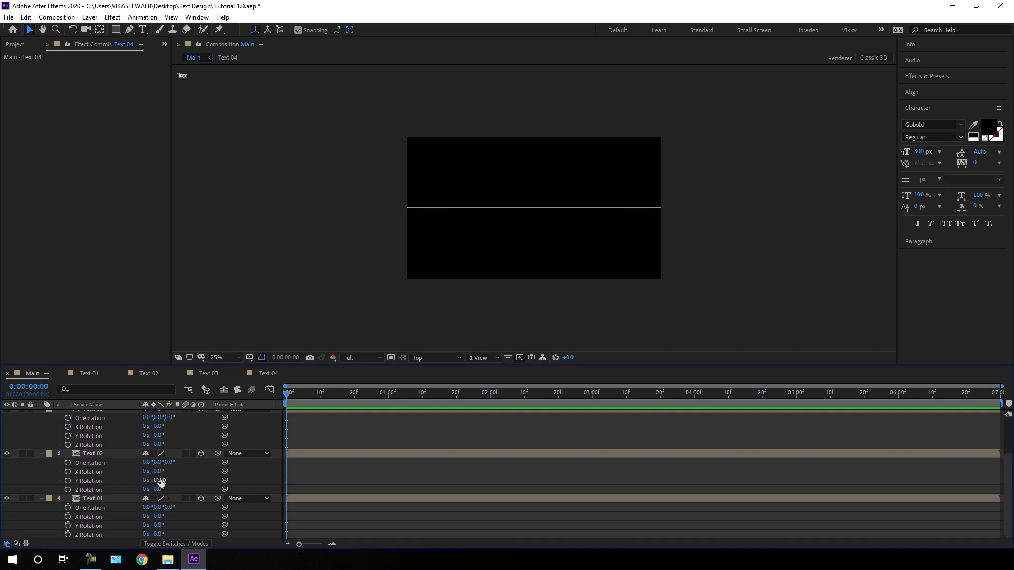
left_click_drag(146, 482, 159, 481)
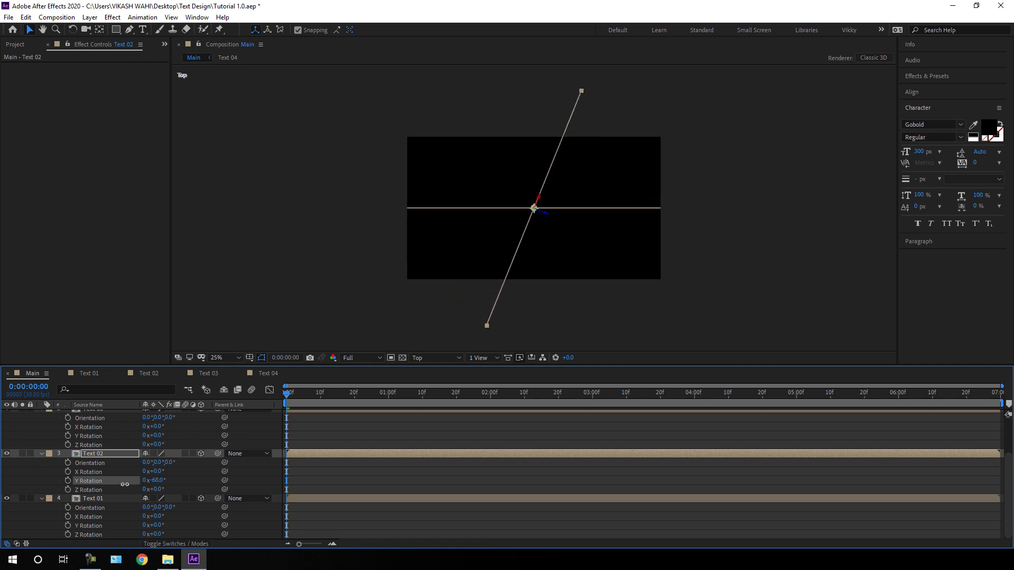
left_click(159, 480)
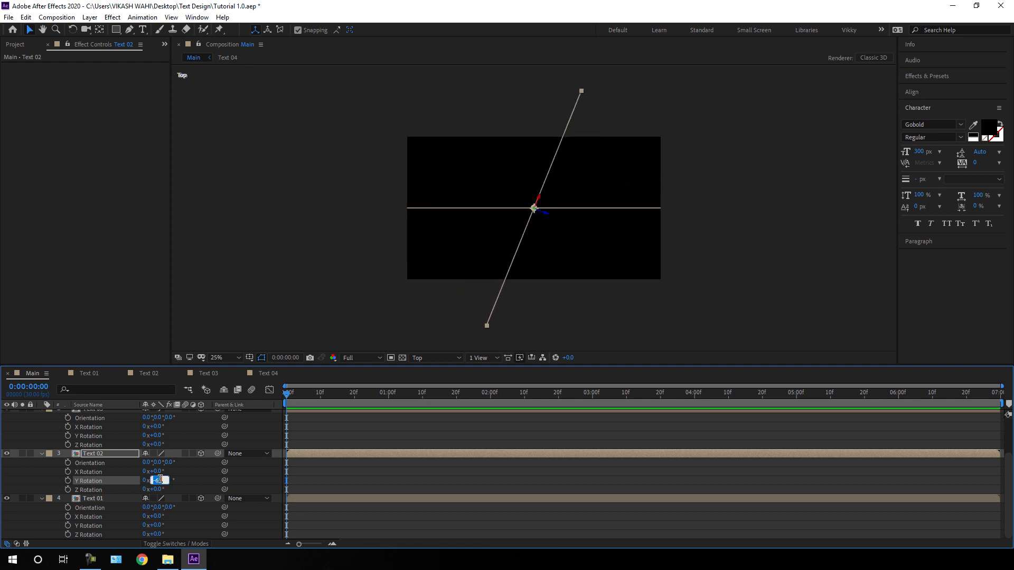
type("-90")
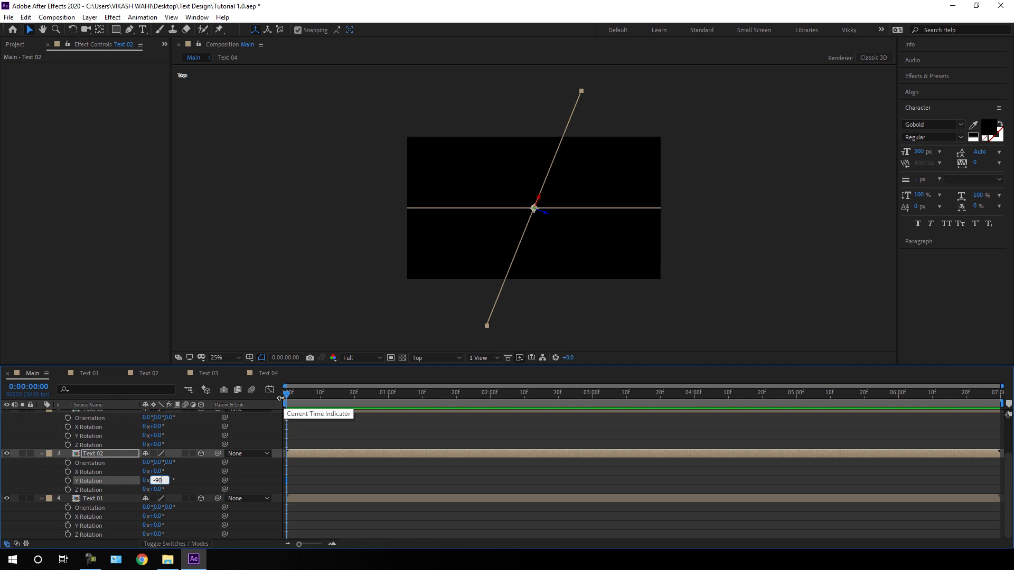
key("Return")
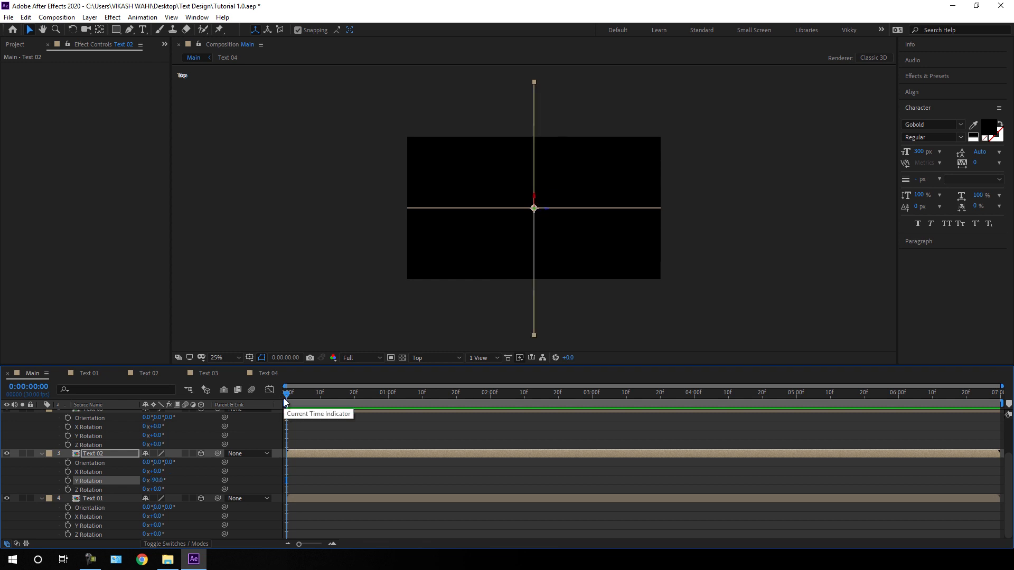
Set the Text 03 layer's Y Rotation to -180°.
scroll(129, 486, "up", 2)
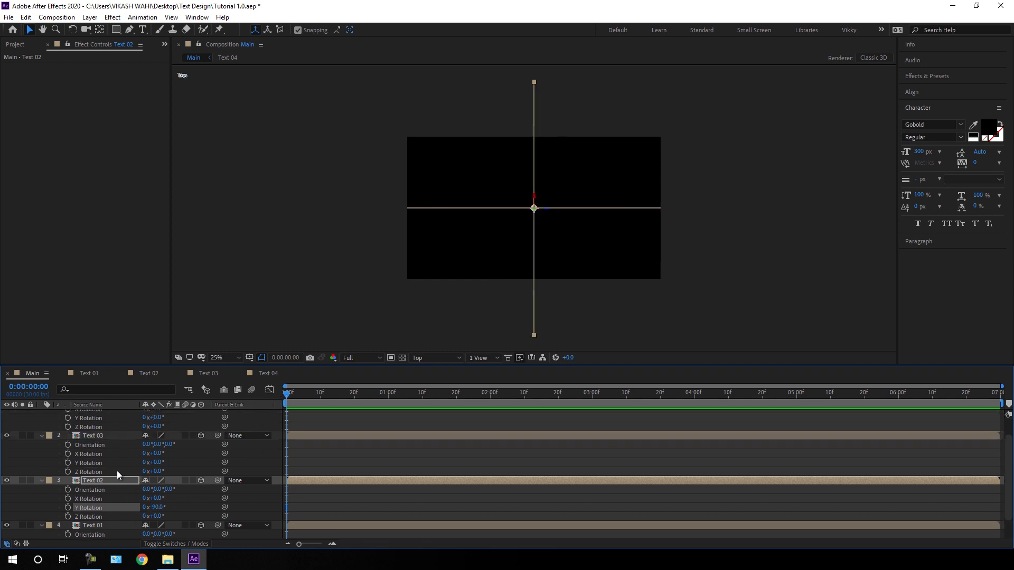
left_click(161, 462)
type("-180")
key("Return")
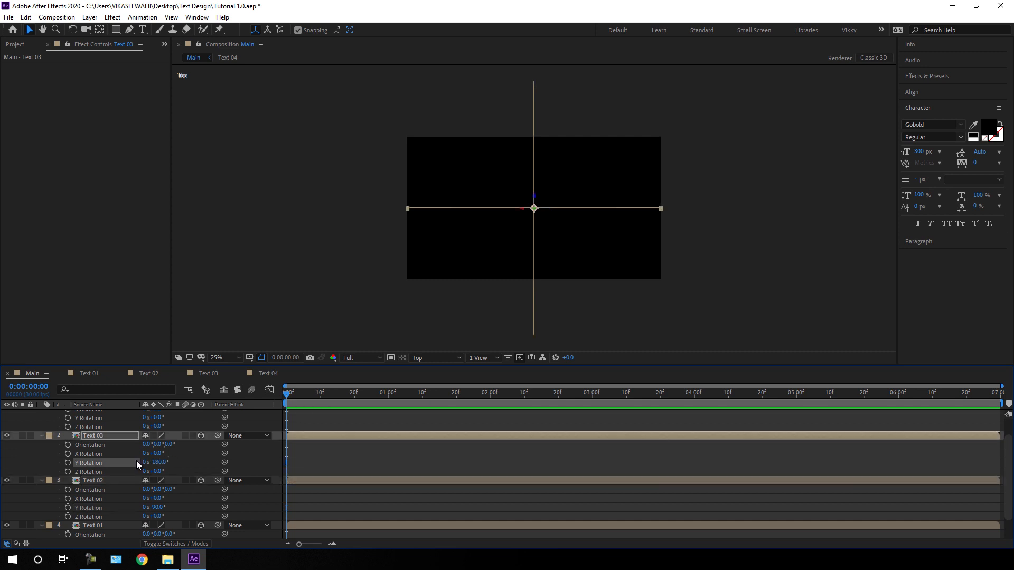
Set the Text 04 layer's Y Rotation to -270°.
scroll(136, 461, "up", 2)
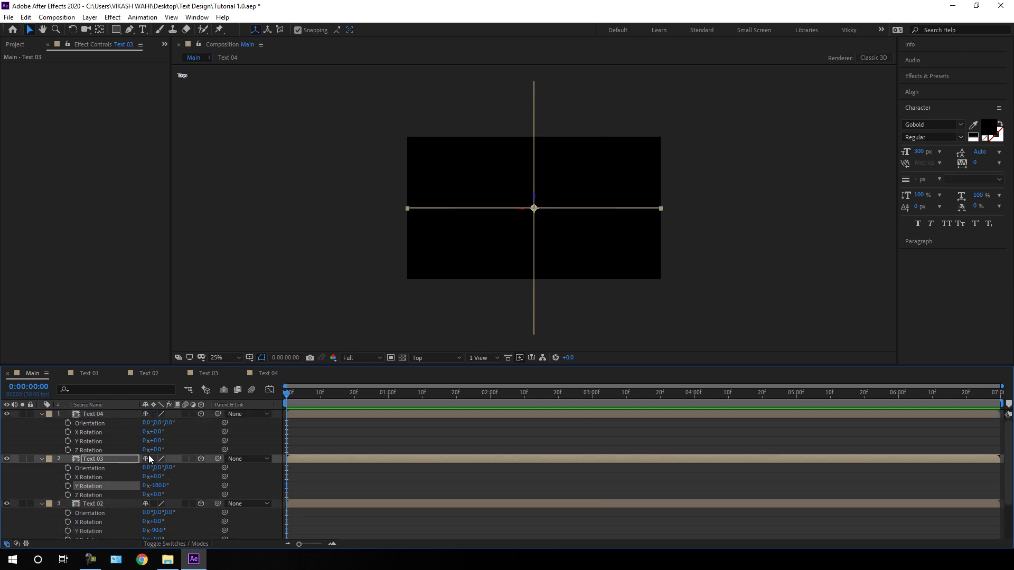
left_click(156, 441)
type("-270")
key("Return")
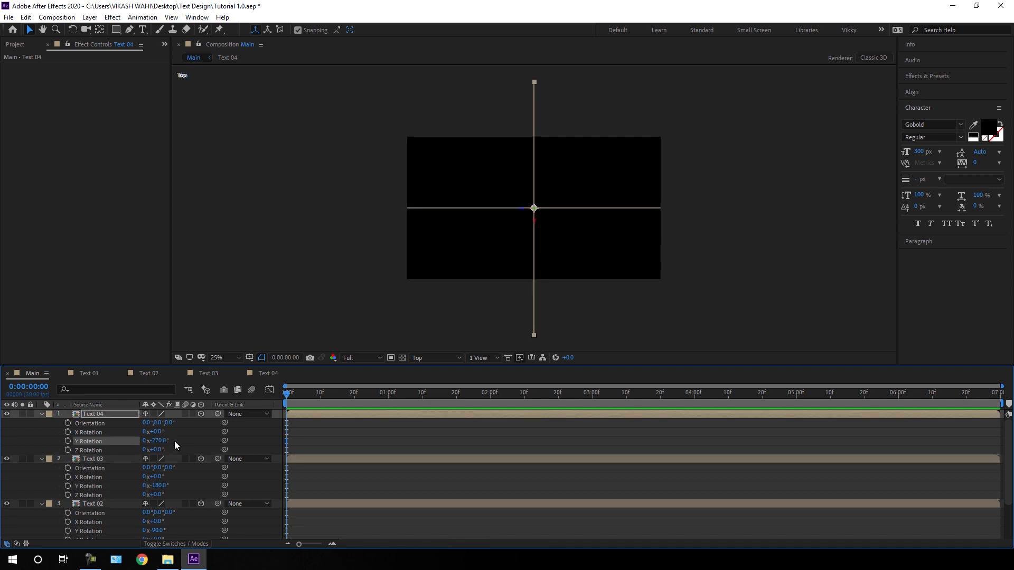
Reveal the Position property of all four layers and set the Text 01 layer's Z position to -960.
scroll(118, 477, "down", 2)
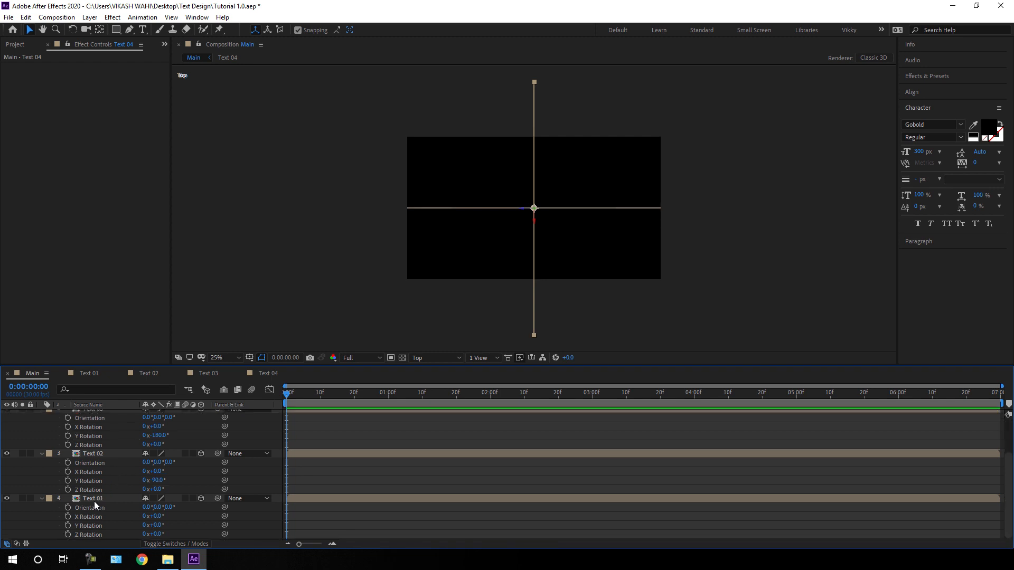
key("ctrl+a")
key("p")
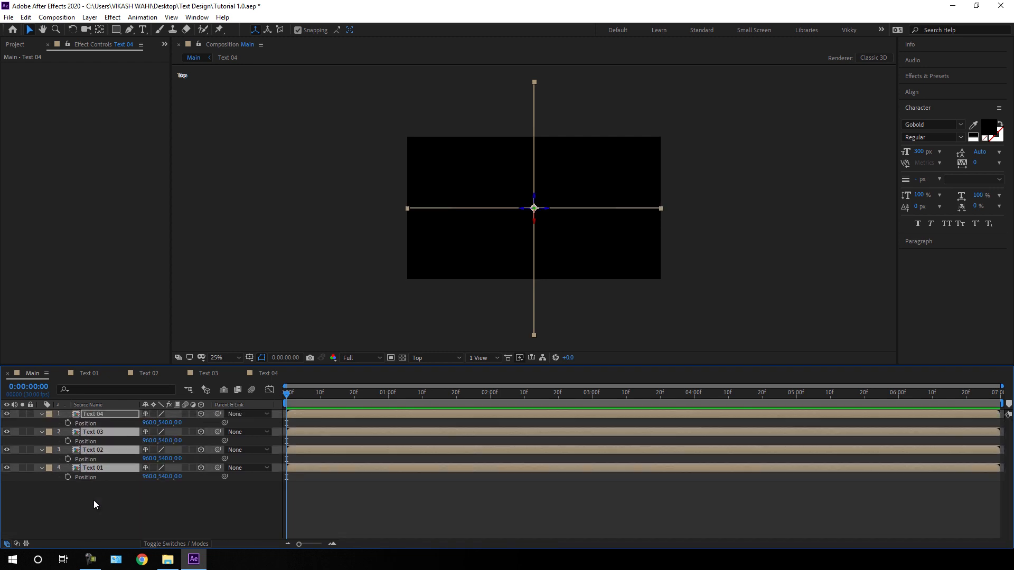
left_click(142, 497)
left_click(90, 469)
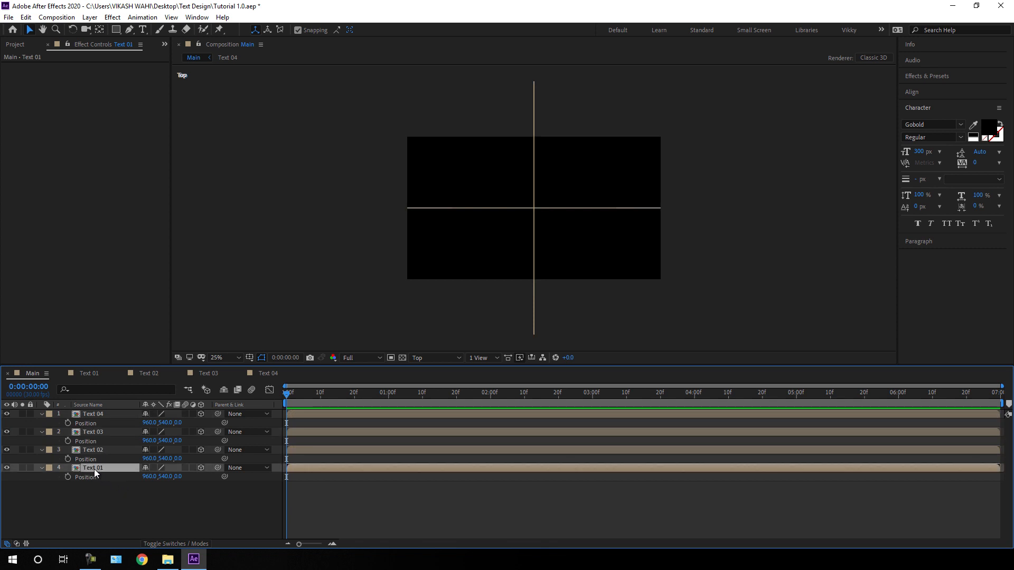
left_click_drag(179, 477, 12, 497)
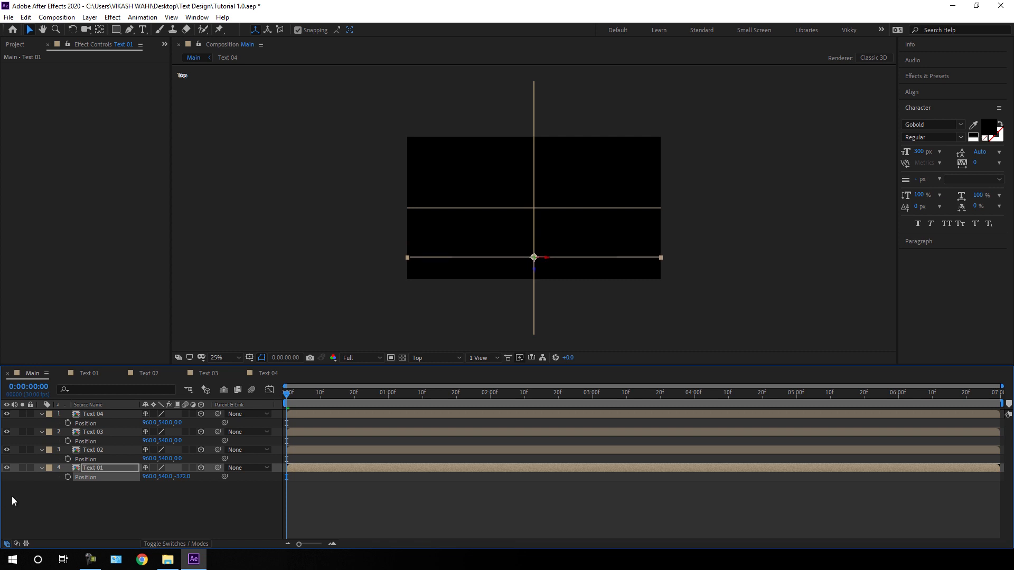
left_click_drag(186, 476, 45, 490)
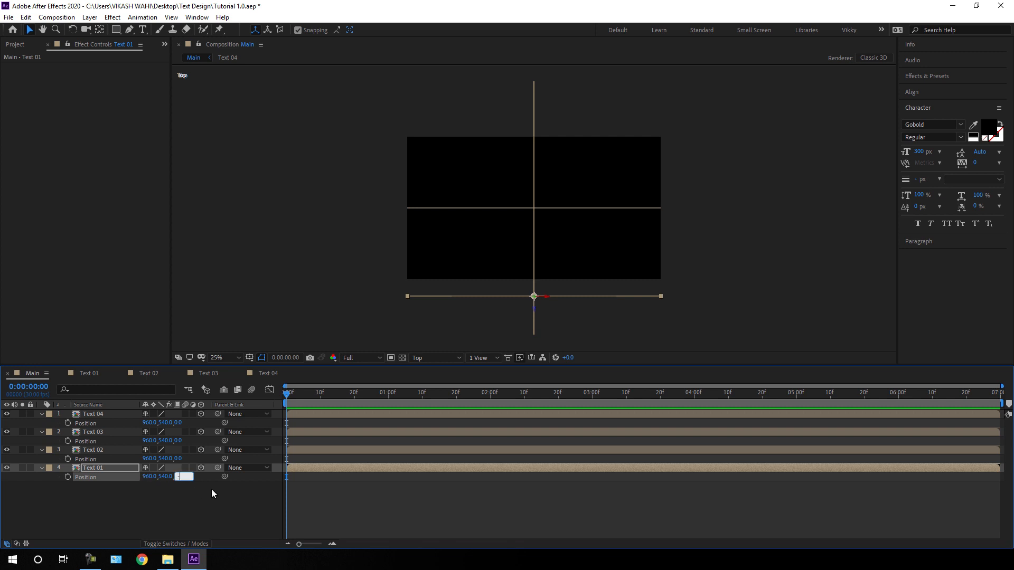
type("0")
key("Return")
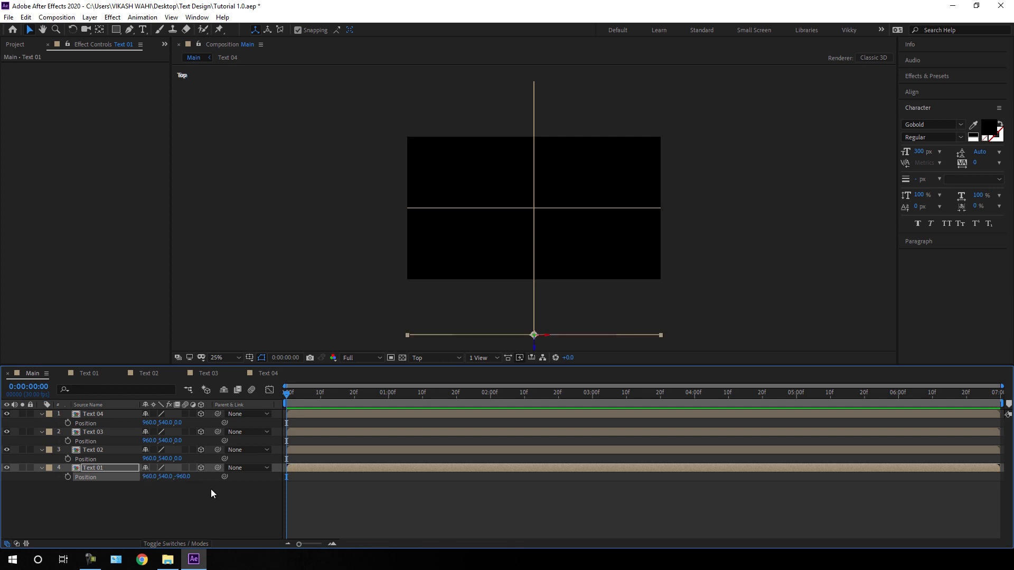
Set the Text 02 layer's X position to 1920.
left_click(99, 450)
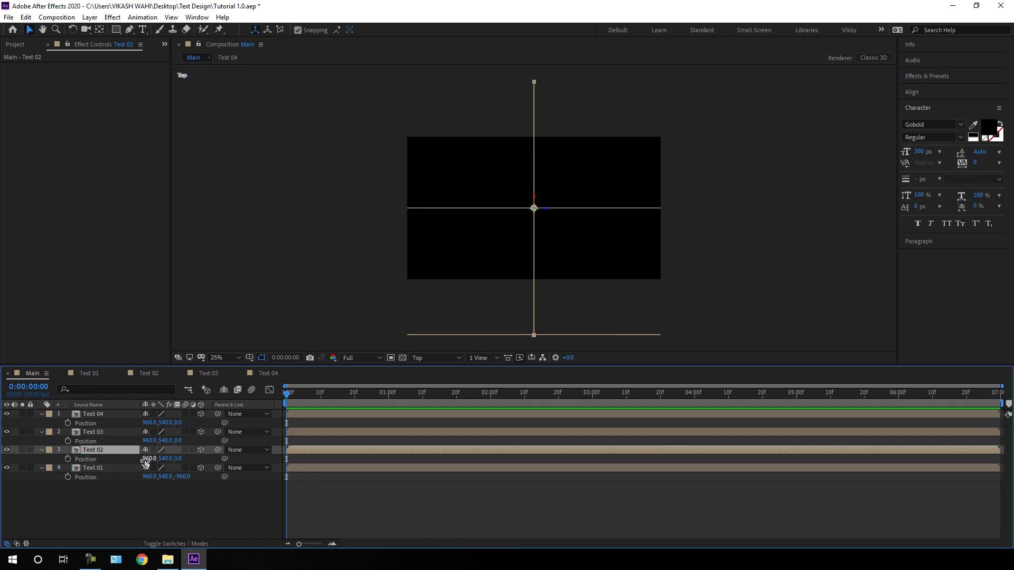
left_click_drag(149, 459, 611, 461)
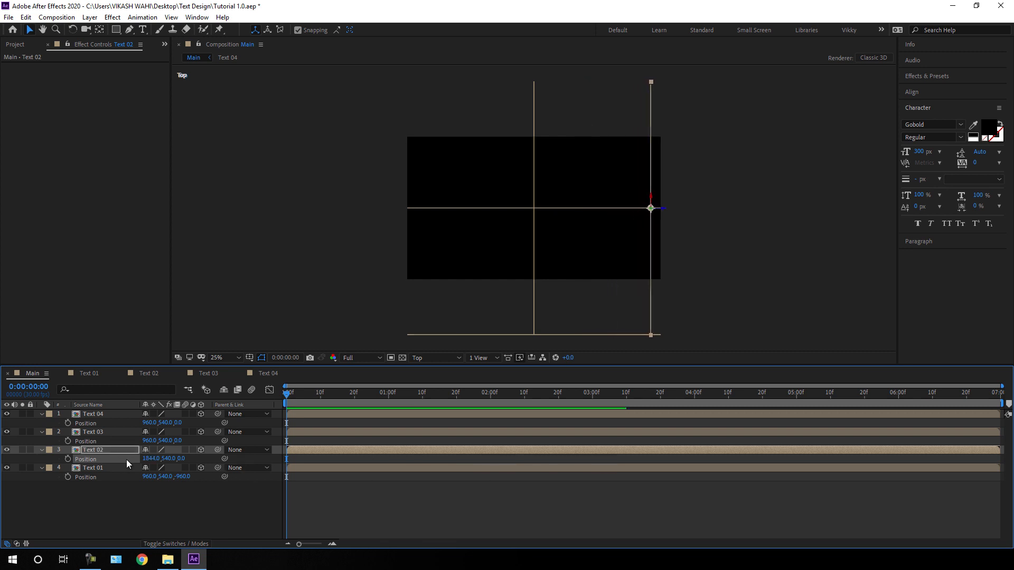
left_click(149, 459)
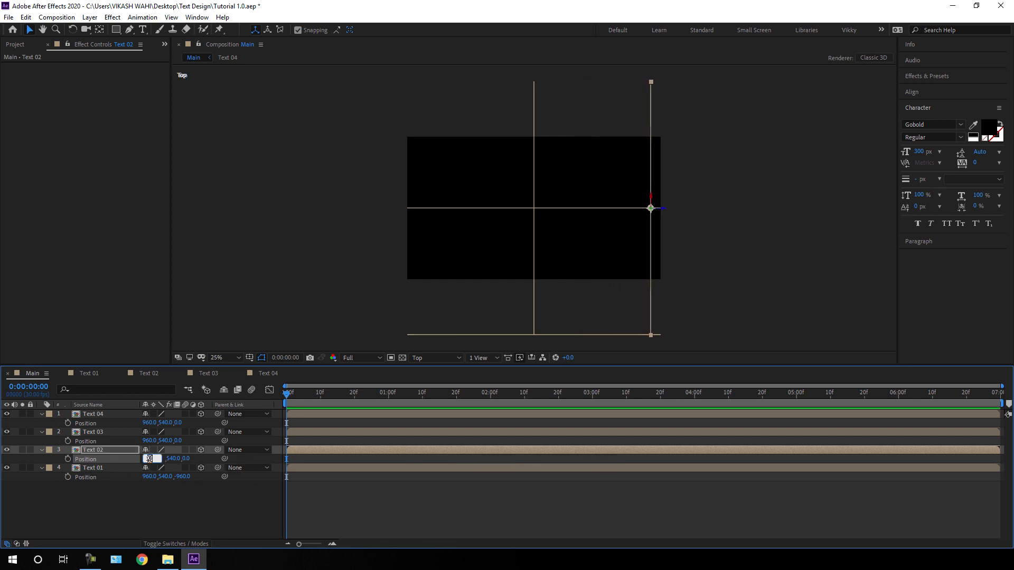
type("1920")
key("Return")
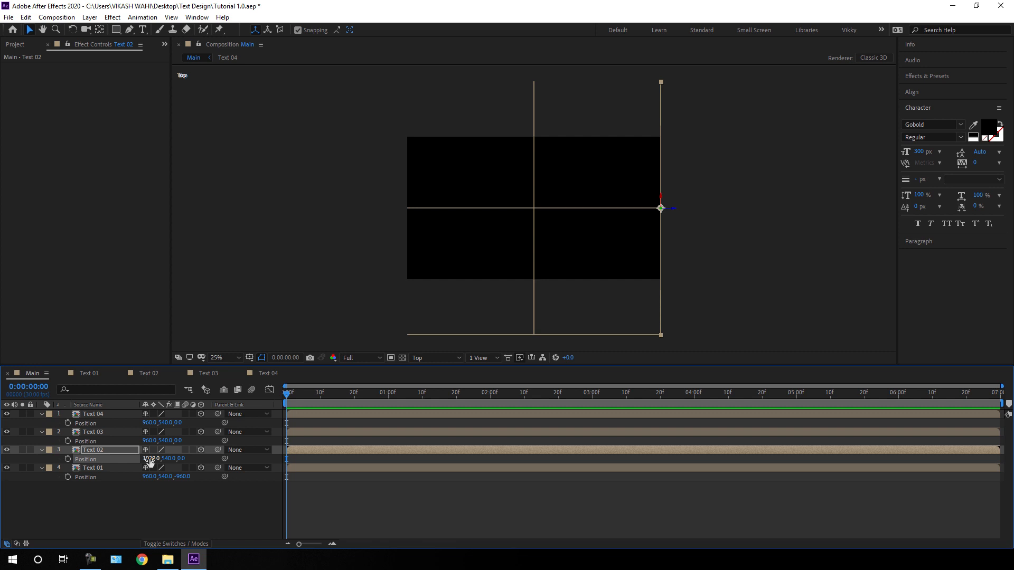
Set the Text 03 layer's Z position to 960.
left_click(107, 430)
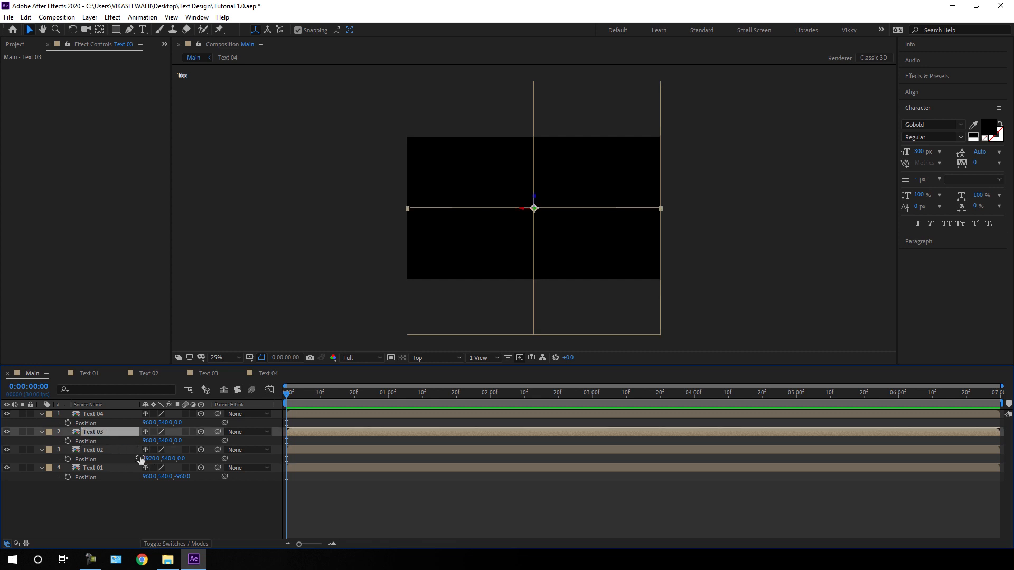
left_click_drag(179, 445, 588, 428)
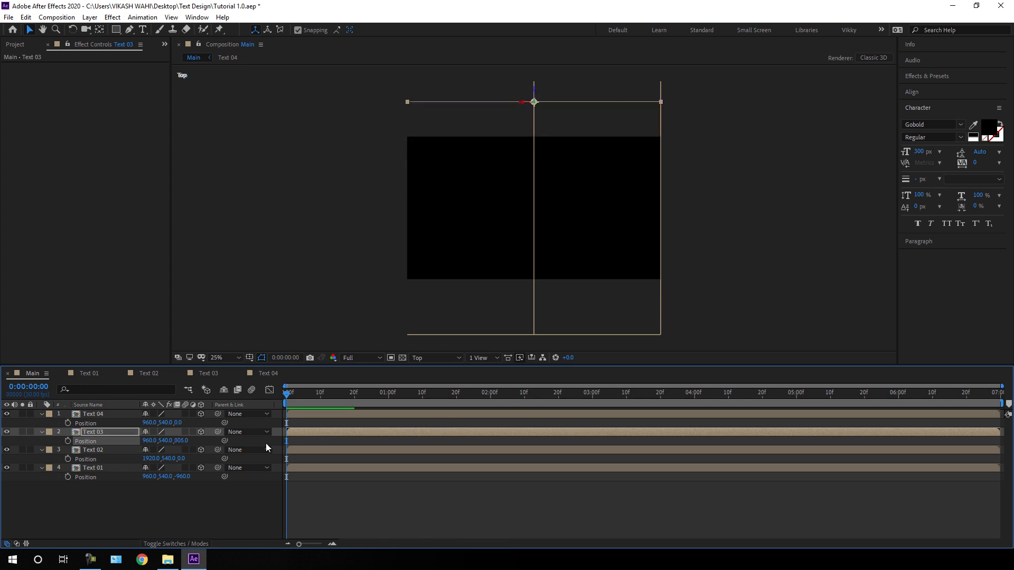
left_click(185, 442)
type("960")
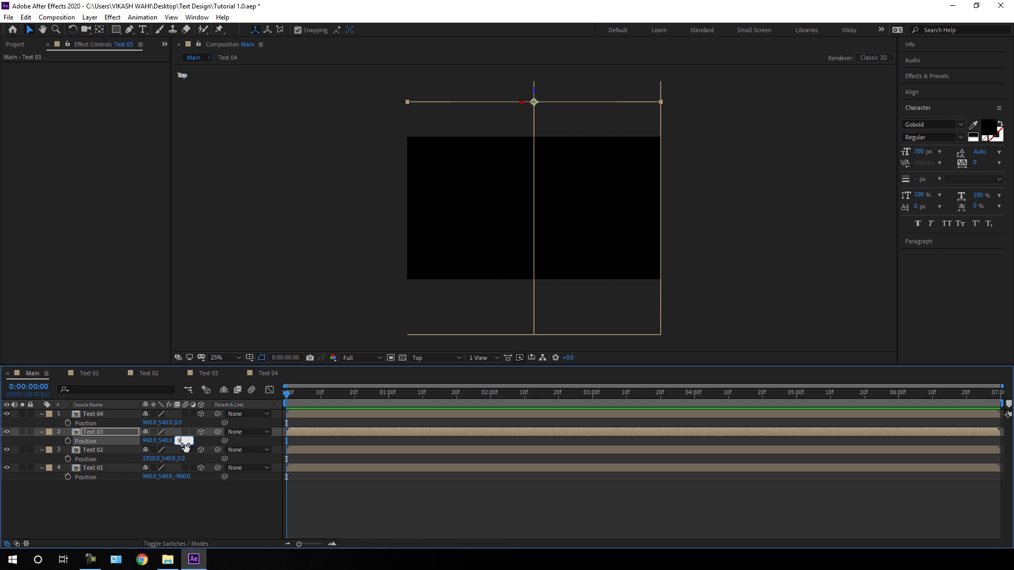
key("Return")
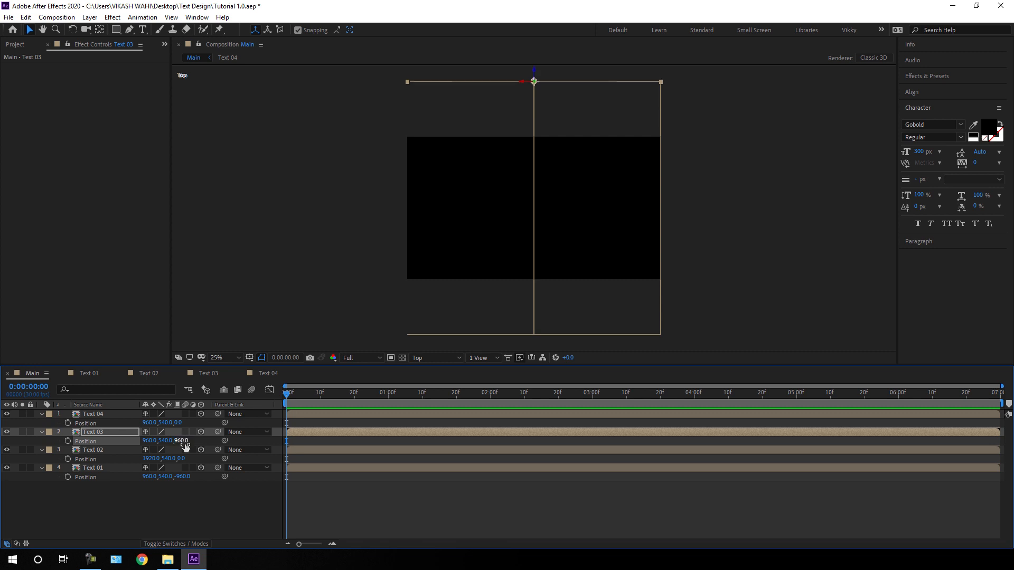
Set the Text 04 layer's X position to 0.
left_click_drag(154, 427, 37, 428)
left_click(149, 424)
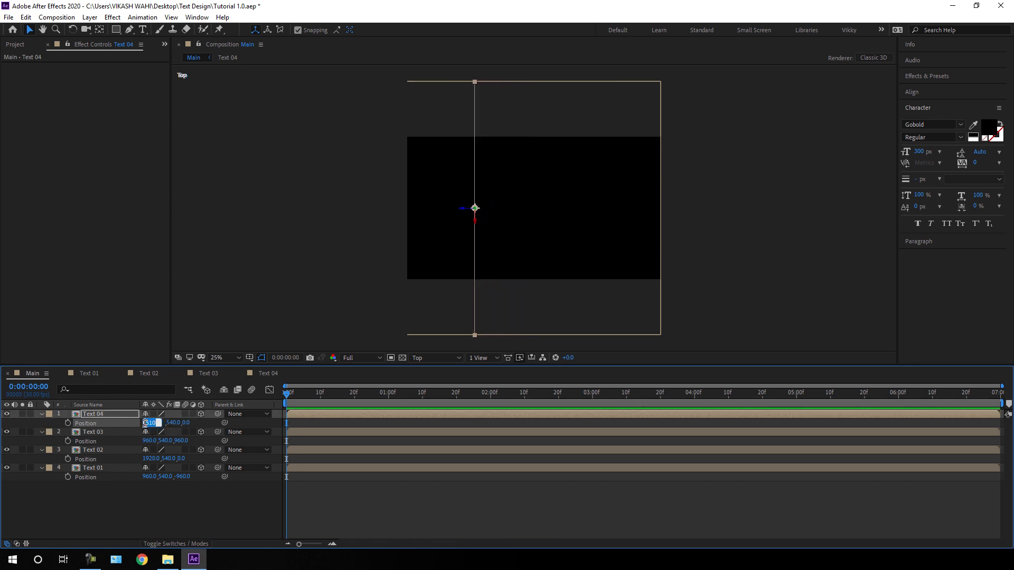
type("0")
key("Return")
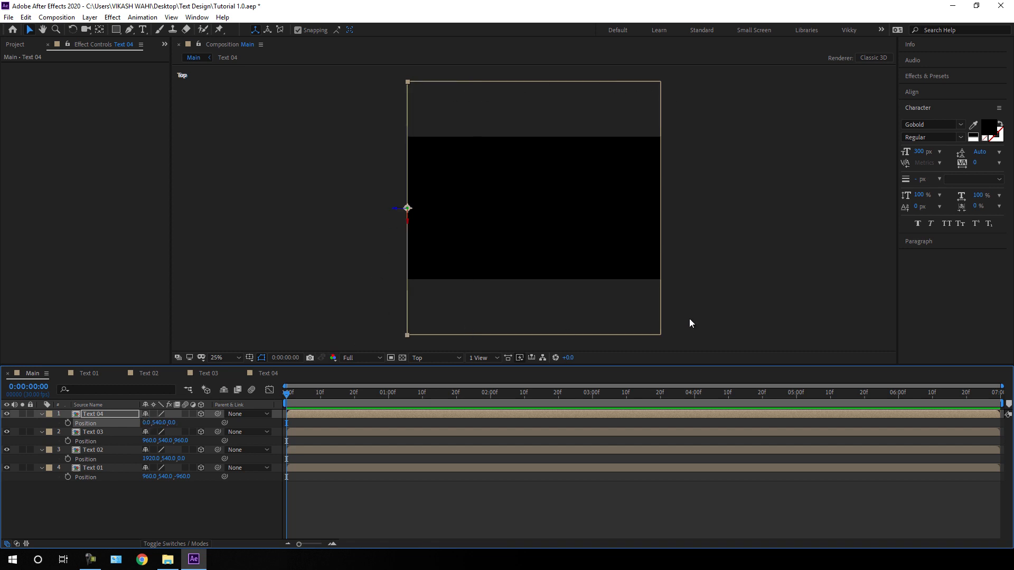
Collapse the properties of all four text layers and switch the composition's 3D view to Active Camera.
left_click(41, 414)
left_click(42, 423)
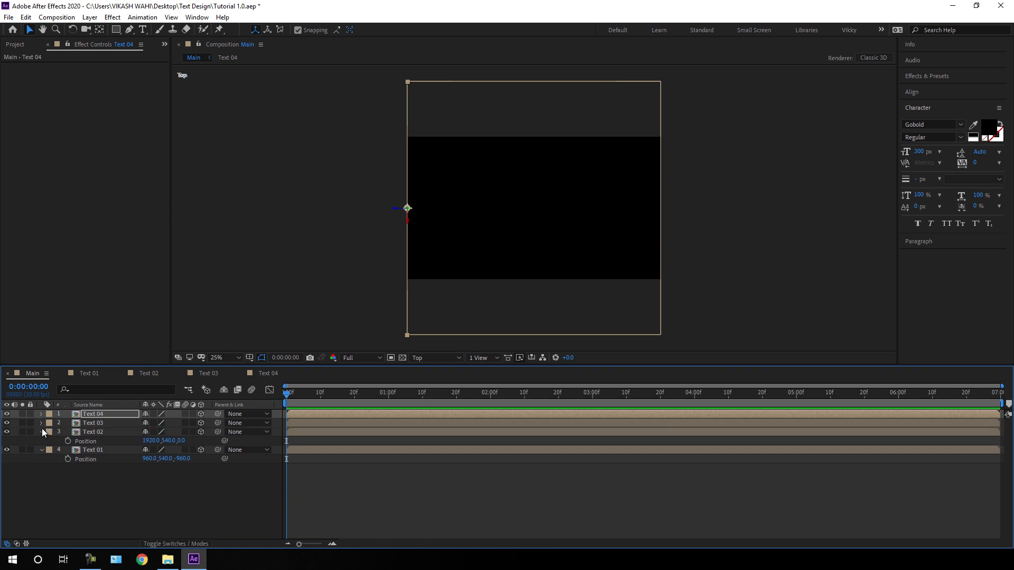
left_click(42, 431)
left_click(43, 439)
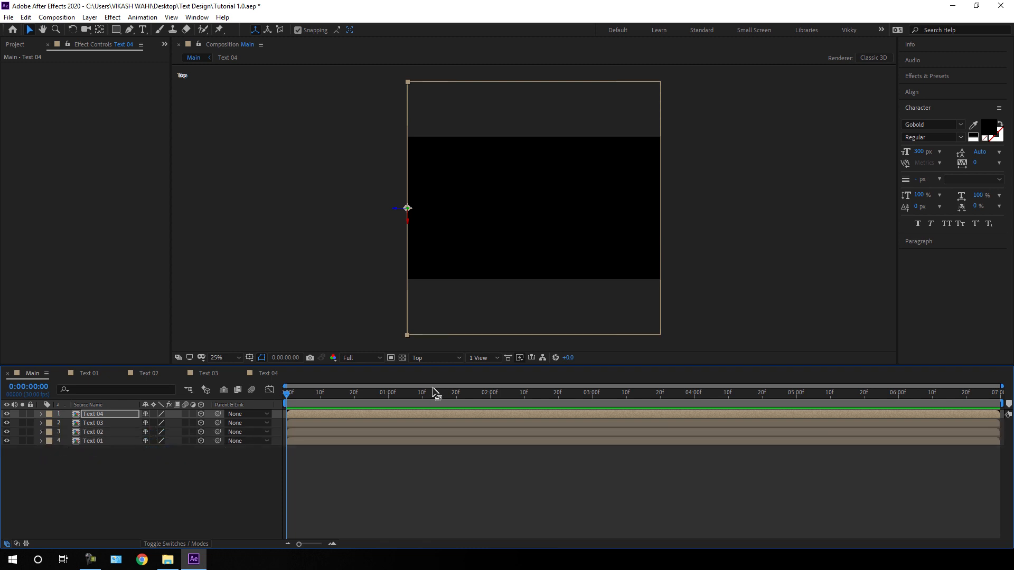
left_click(428, 360)
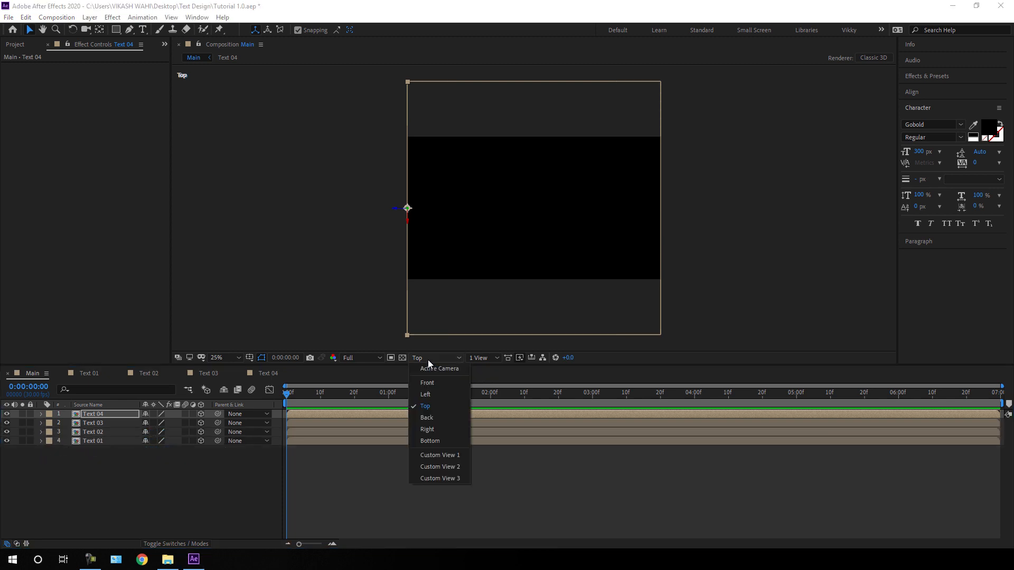
left_click(435, 369)
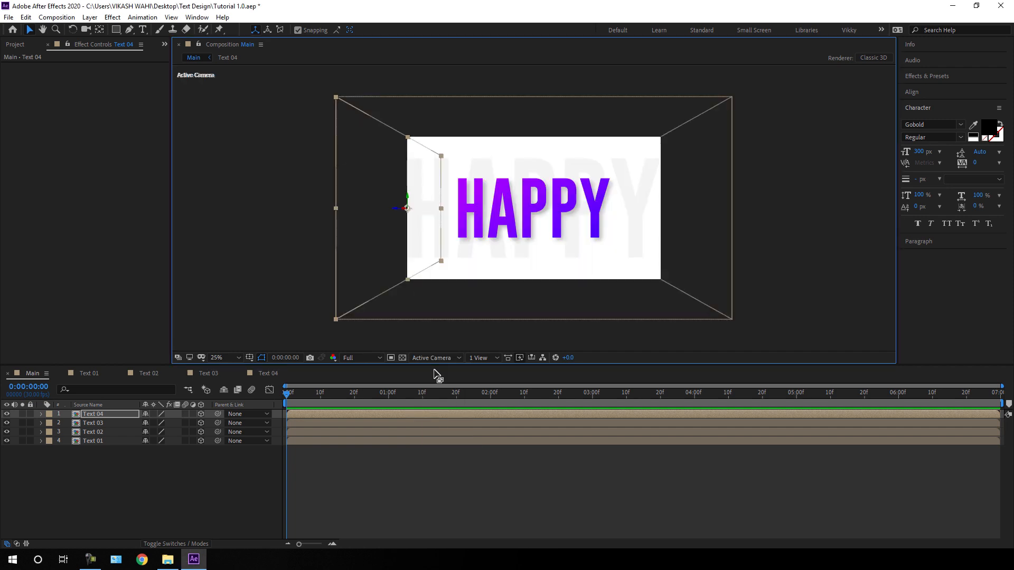
Pre-compose the four text layers into a new composition named 3D.
left_click(109, 468)
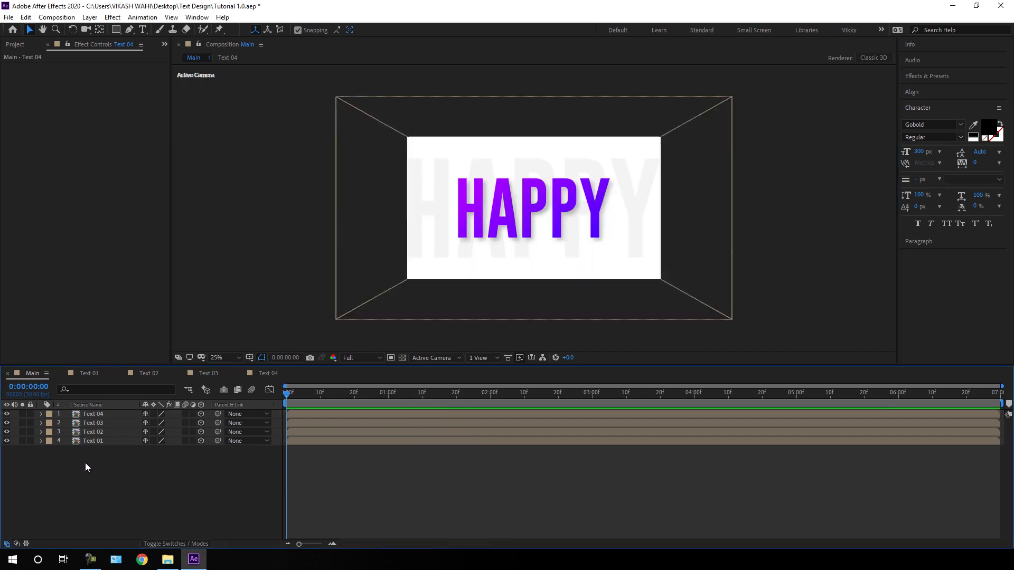
left_click_drag(84, 468, 108, 415)
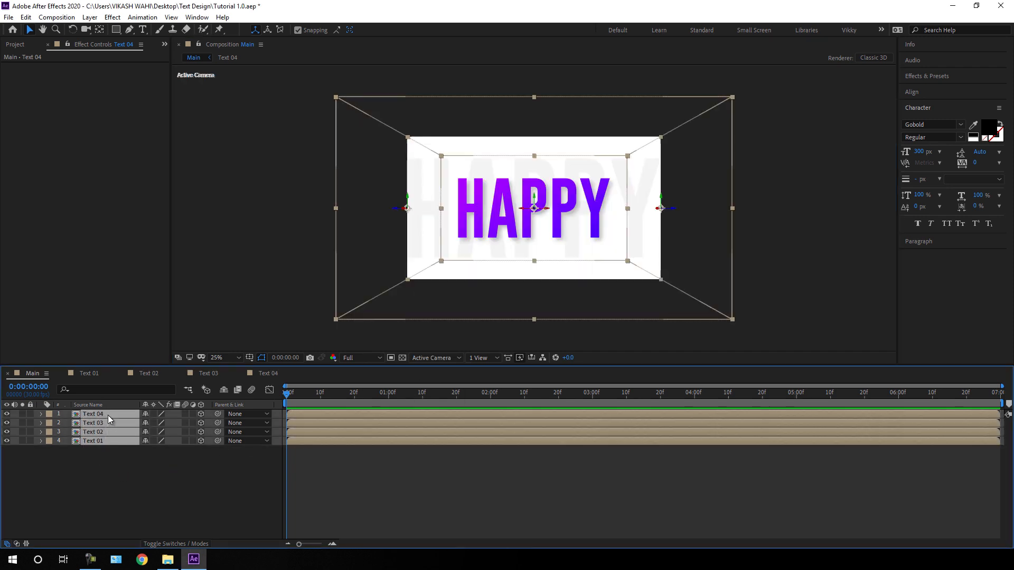
right_click(105, 429)
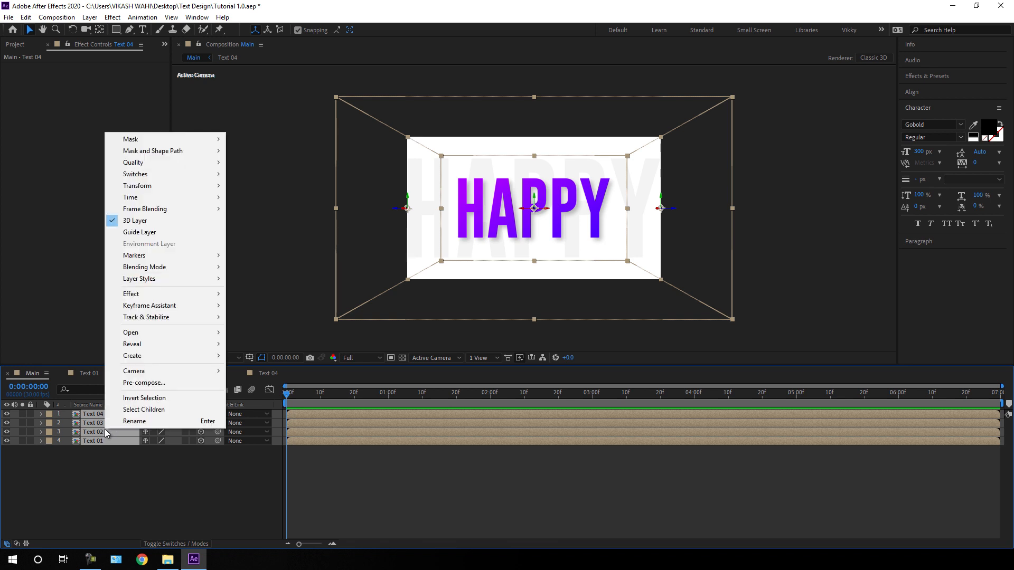
left_click(140, 384)
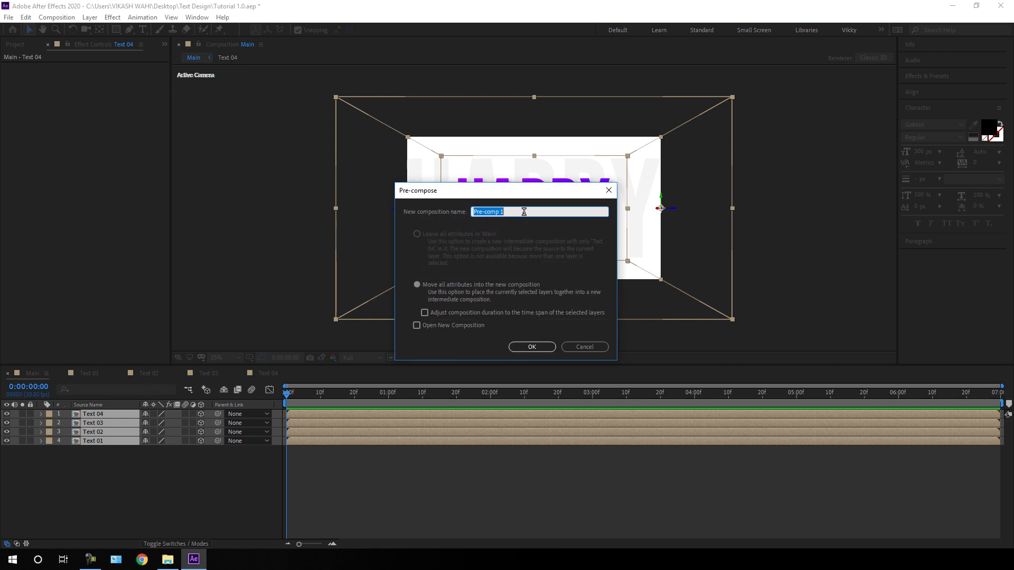
key("BackSpace")
type("3D")
left_click(530, 349)
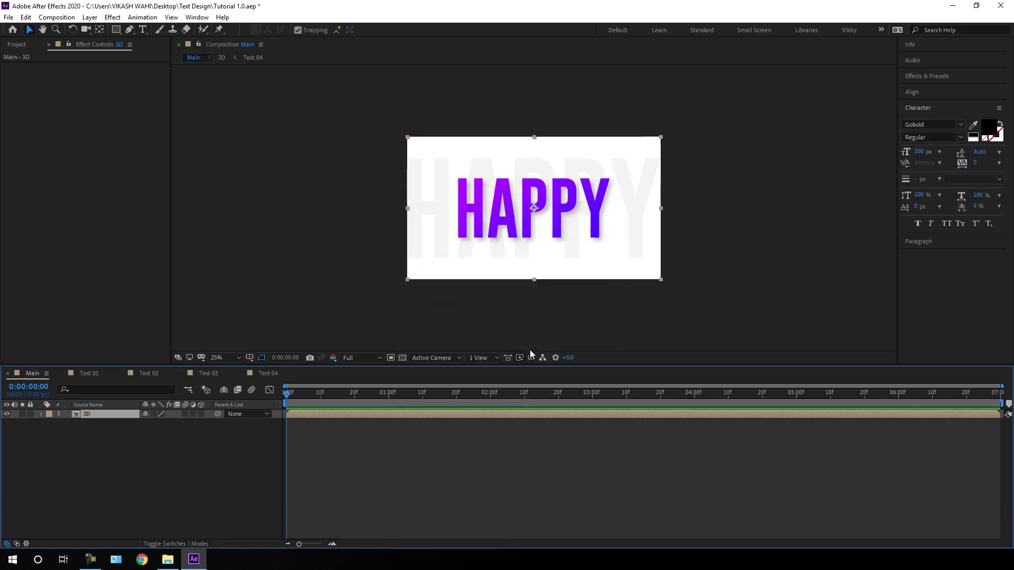
Make the 3D composition a 3D layer and enable Collapse Transformations on it.
left_click(200, 415)
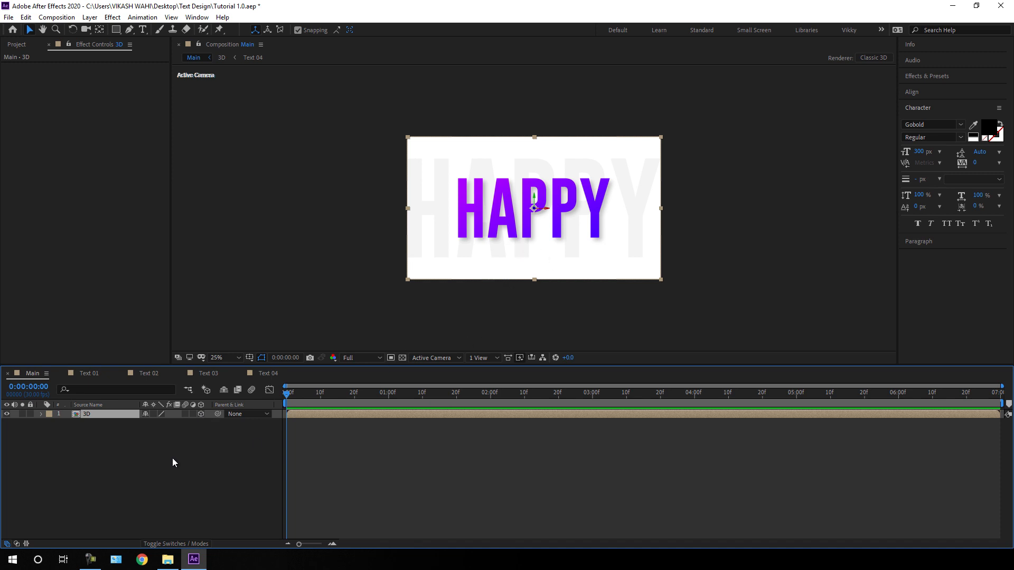
left_click(153, 415)
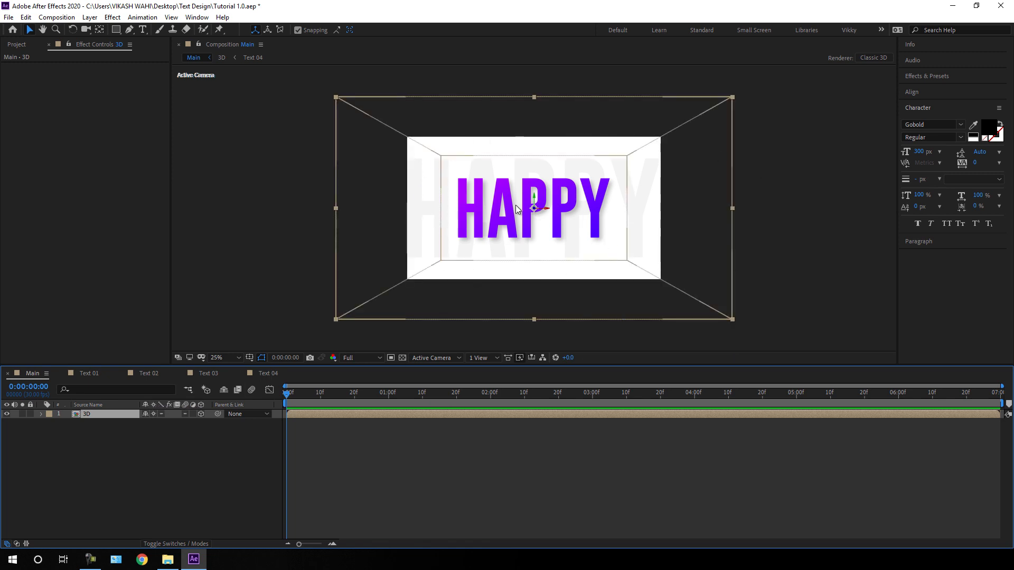
left_click(211, 461)
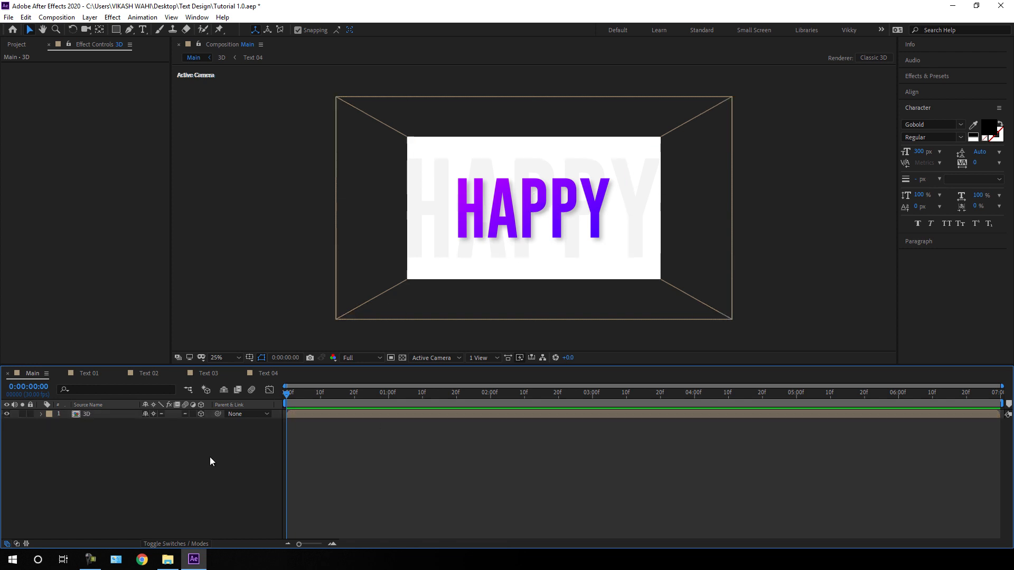
left_click(106, 415)
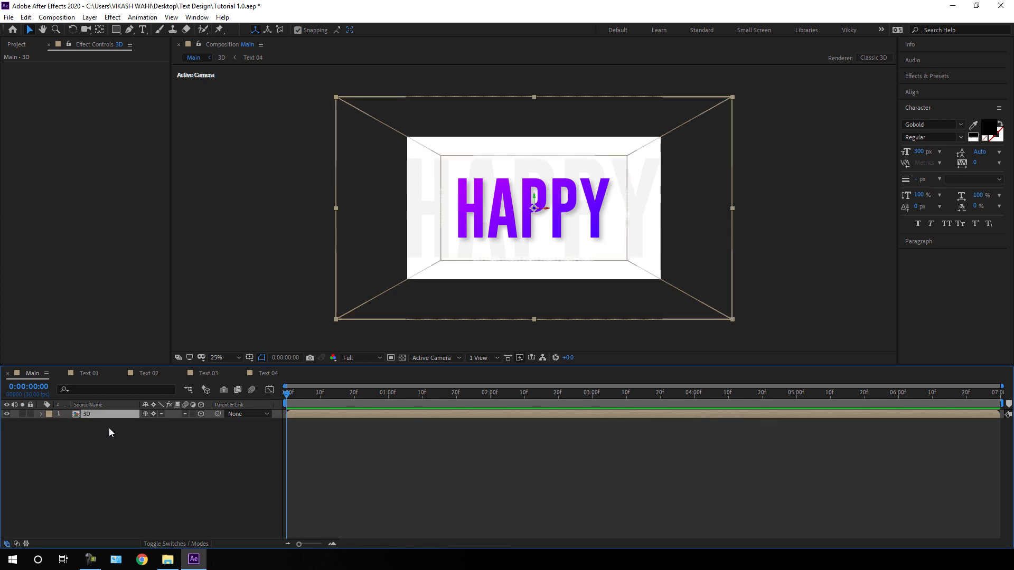
left_click(120, 446)
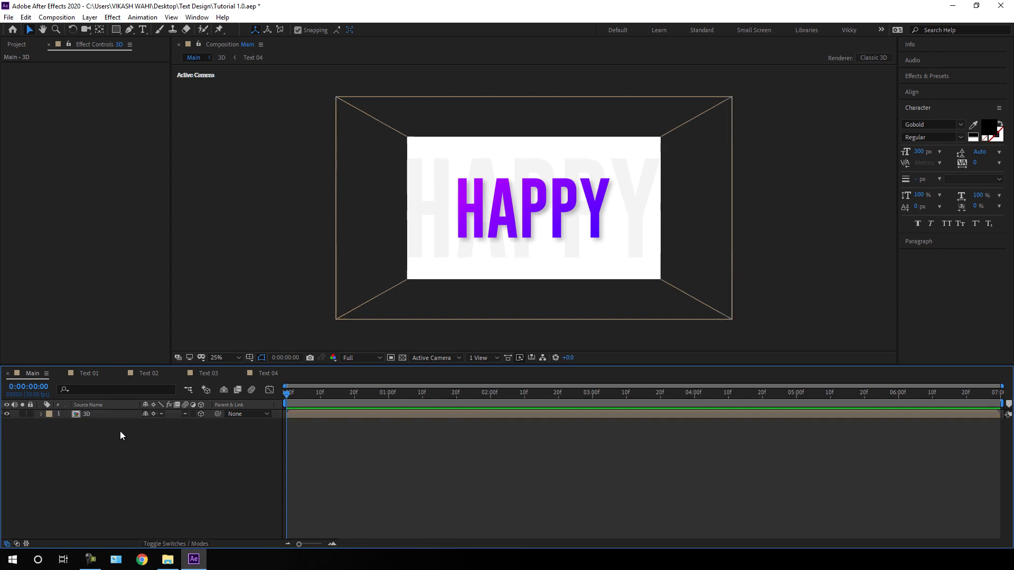
Create a white 1920 x 1080 px solid named BG and place it beneath the 3D layer.
left_click(90, 16)
mouse_move(127, 30)
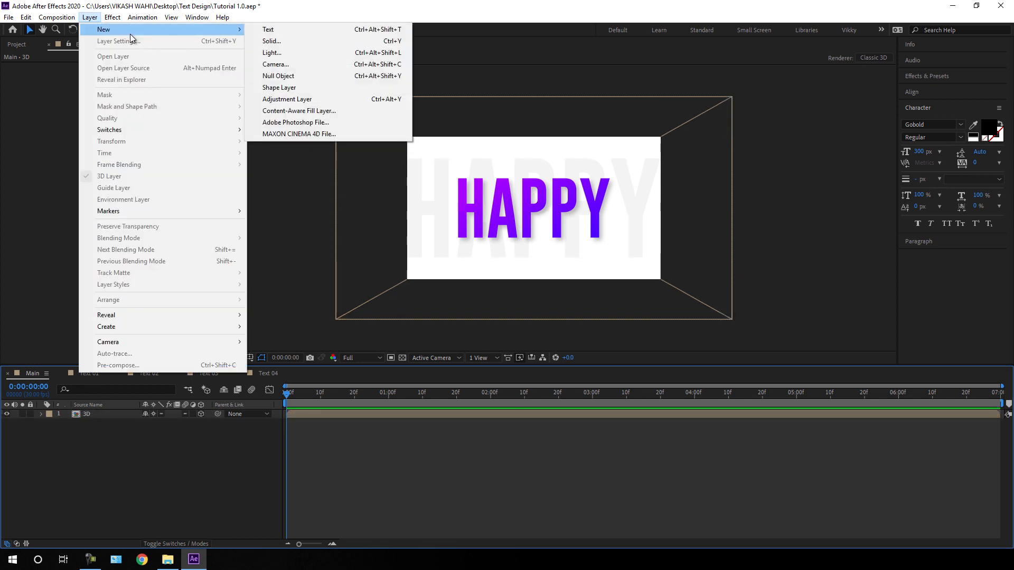
left_click(283, 42)
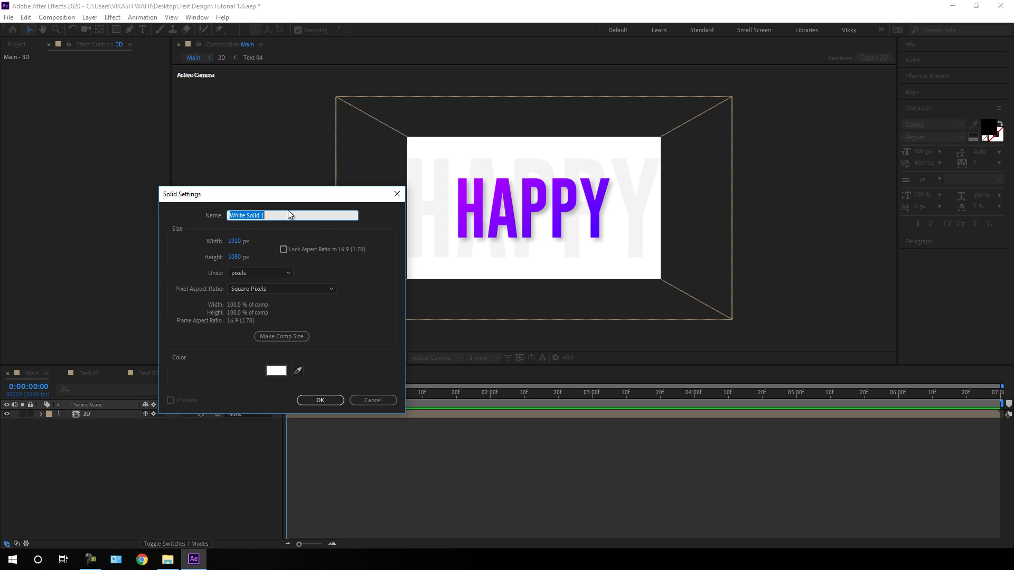
key("BackSpace")
type("BG")
left_click(276, 371)
left_click_drag(29, 259, 3, 216)
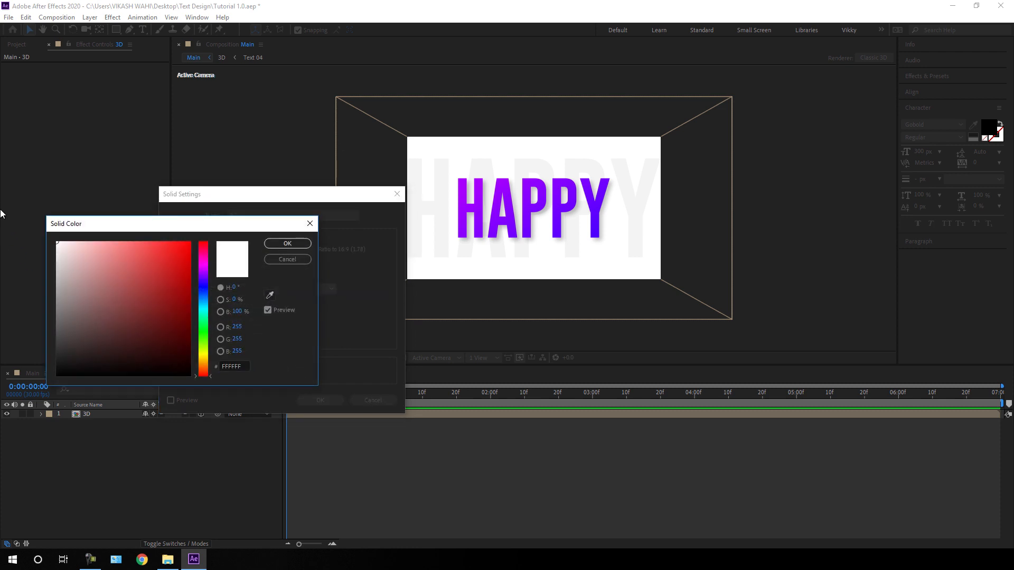
left_click(287, 243)
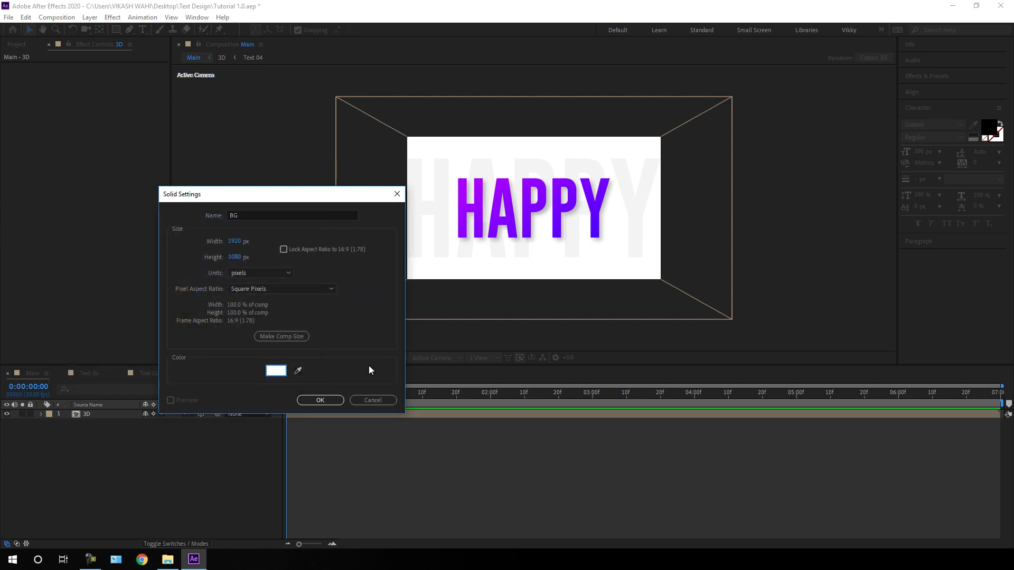
left_click(323, 402)
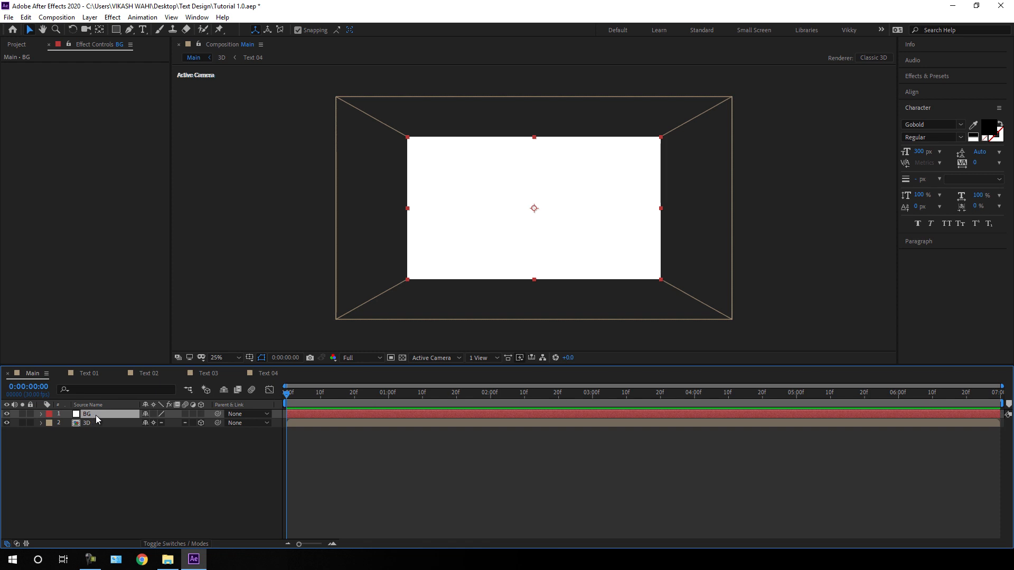
left_click_drag(96, 415, 98, 432)
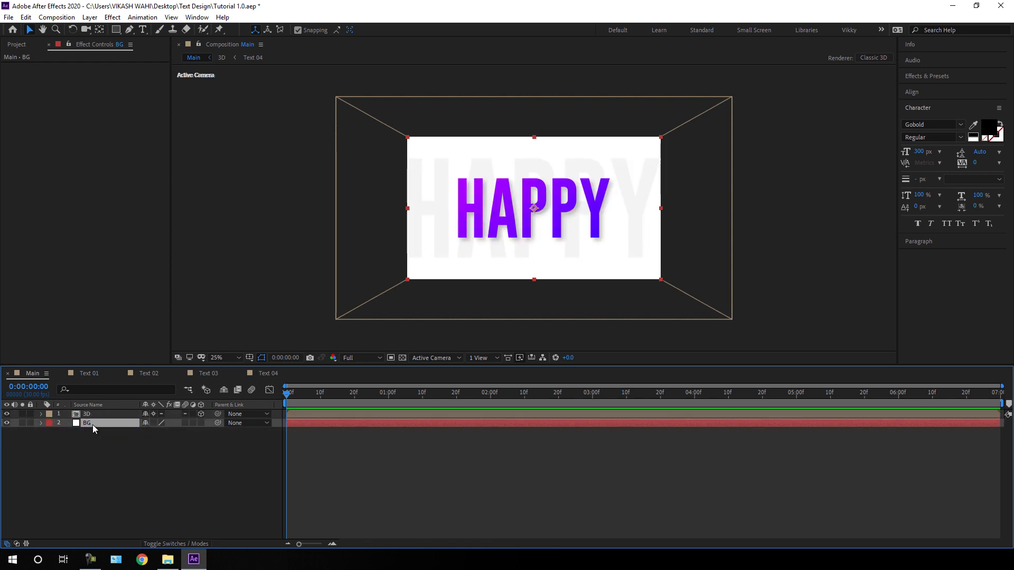
Fit the composition in the viewer and set the 3D layer's Scale to 65% on all axes.
left_click(104, 416)
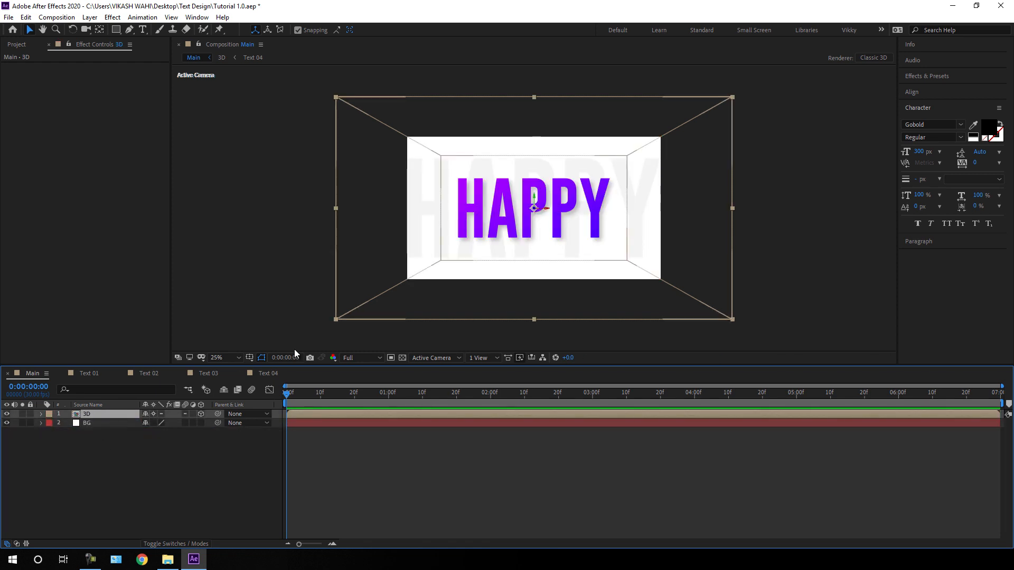
left_click(224, 359)
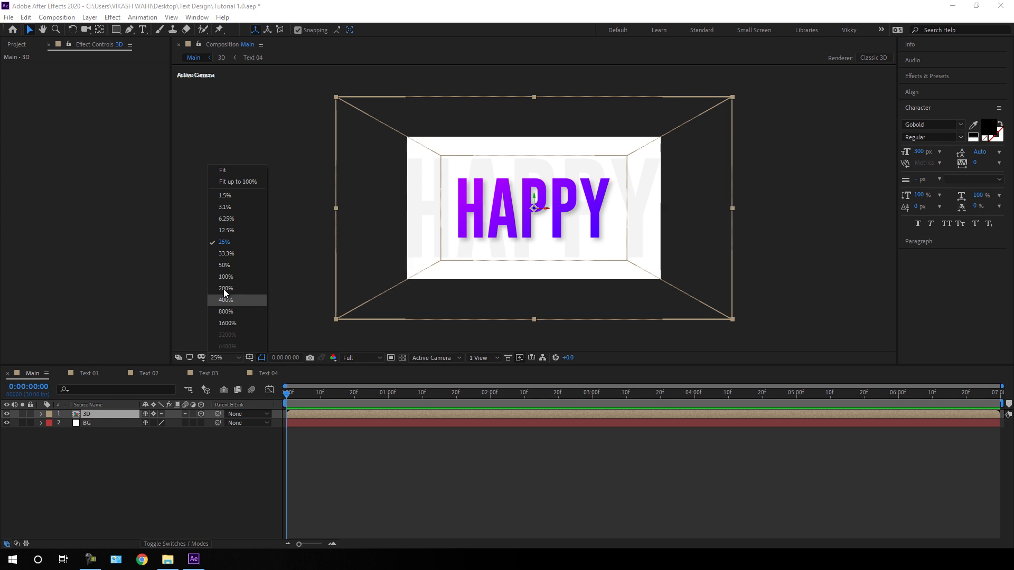
left_click(218, 172)
key("s")
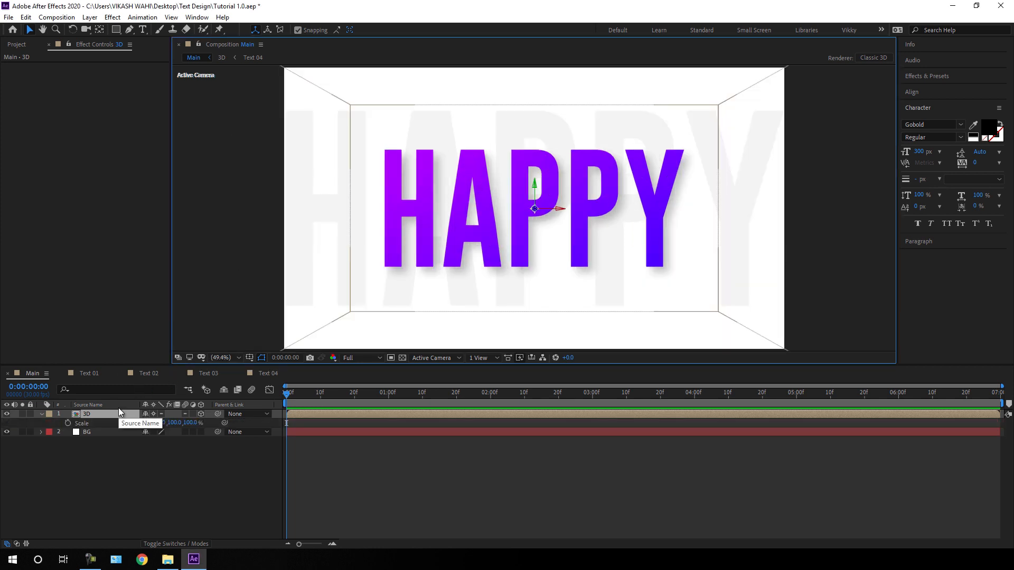
left_click_drag(189, 423, 179, 428)
left_click(182, 423)
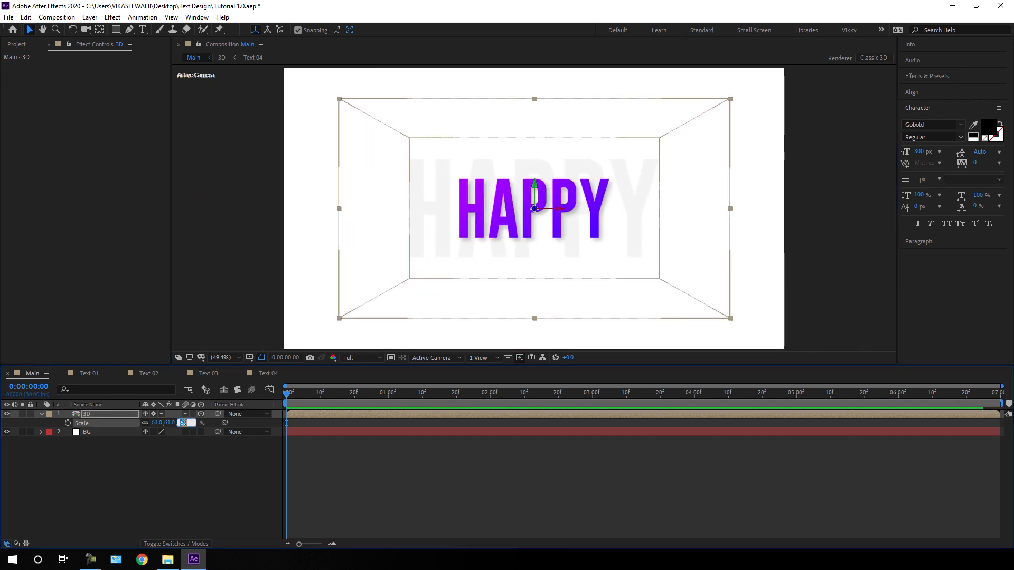
type("65")
key("Return")
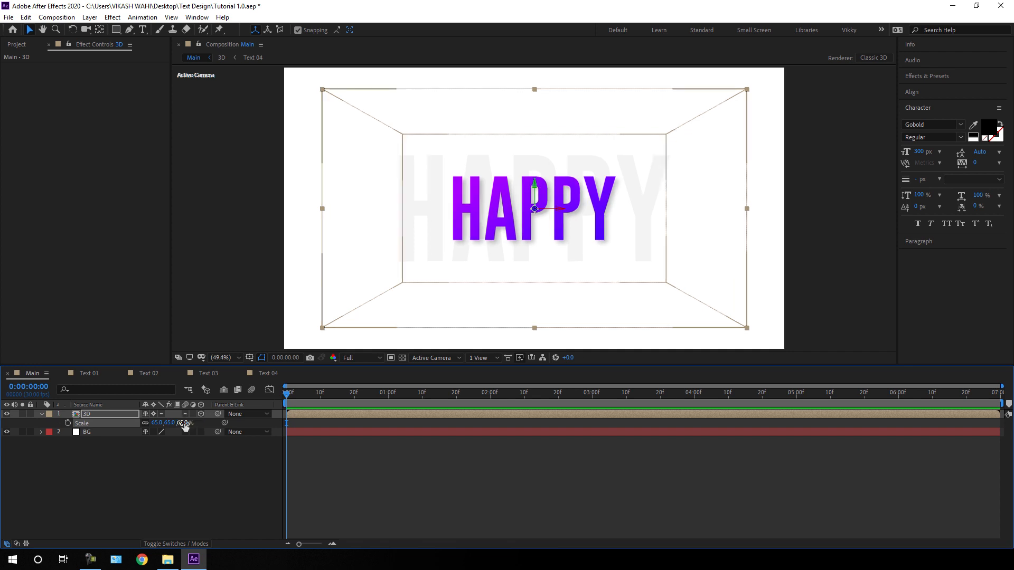
Reveal the 3D layer's rotation properties and try out rotating the box around its Y axis, undoing the trial rotation.
key("r")
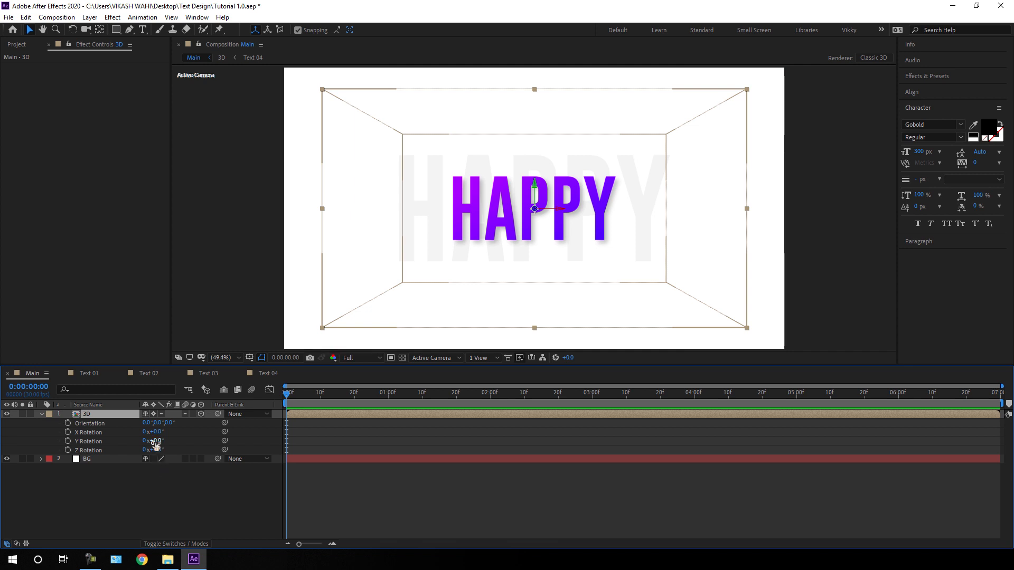
left_click_drag(155, 441, 185, 436)
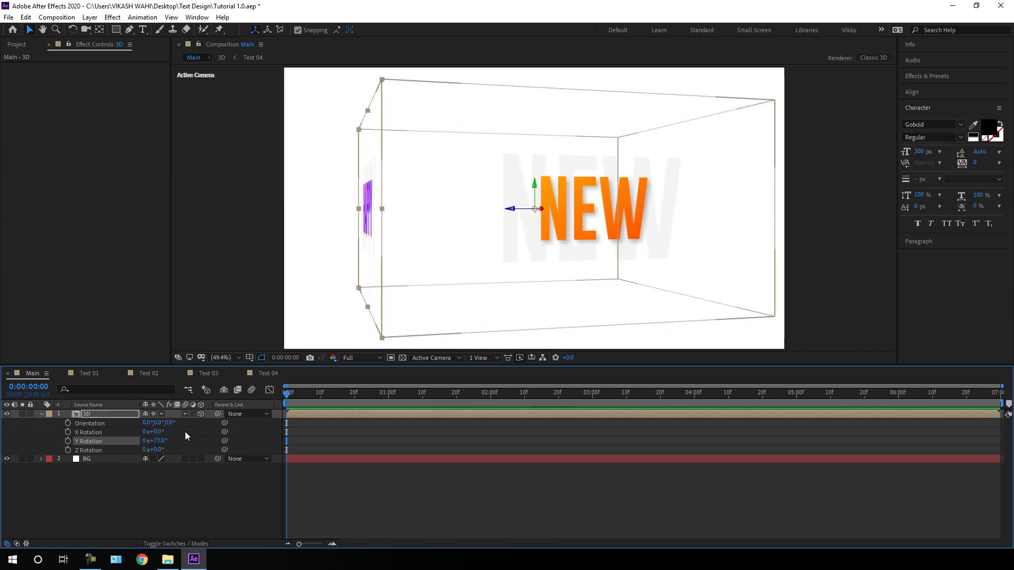
key("ctrl+z")
Set the 3D layer's Y Rotation to -90° at 0:00:00:00 and start keyframing it there.
left_click(297, 395)
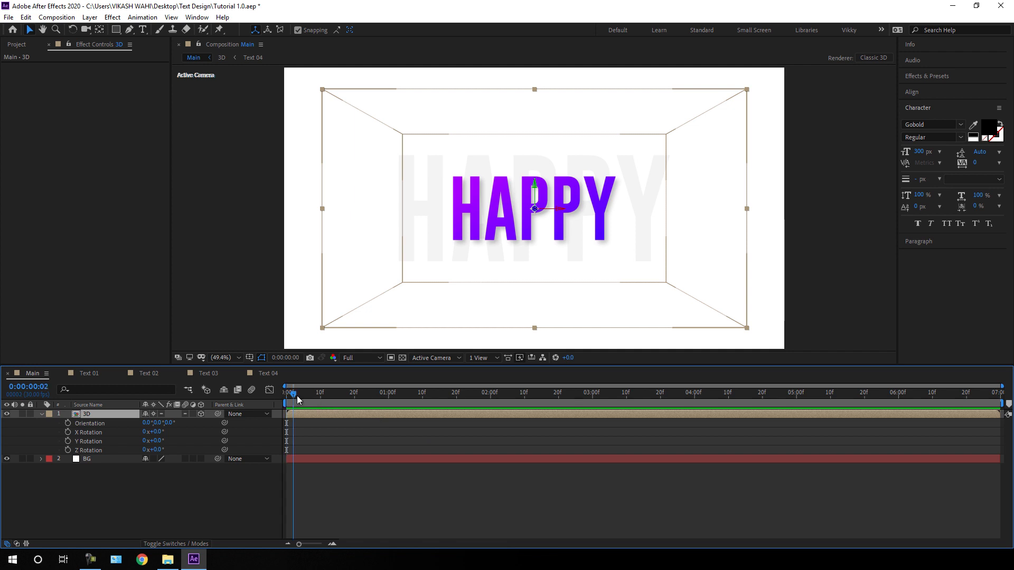
mouse_move(297, 395)
left_mouse_down()
mouse_move(344, 397)
mouse_move(278, 402)
left_mouse_up()
left_click_drag(161, 443, 121, 443)
left_click(160, 440)
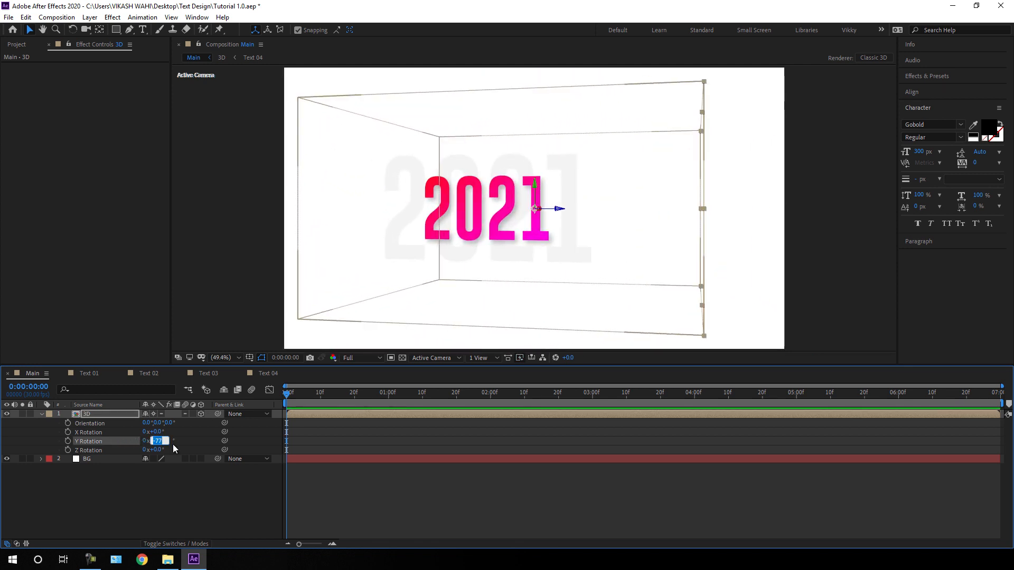
type("-90")
key("Return")
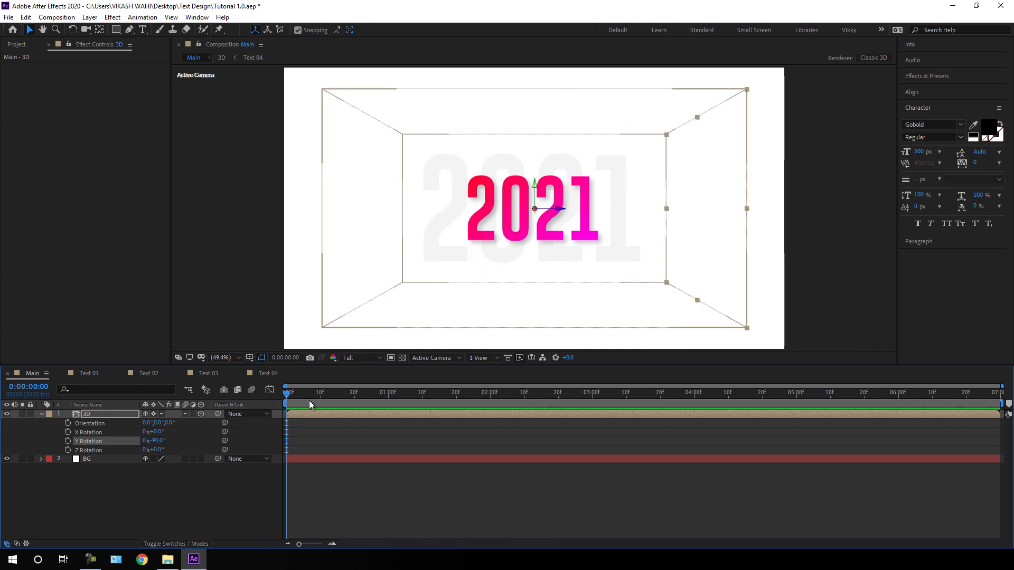
left_click(68, 441)
Keyframe the 3D layer's Y Rotation to 0° at 0:00:01:00 and add a hold keyframe with the same value at 0:00:01:15.
left_click_drag(350, 395, 388, 412)
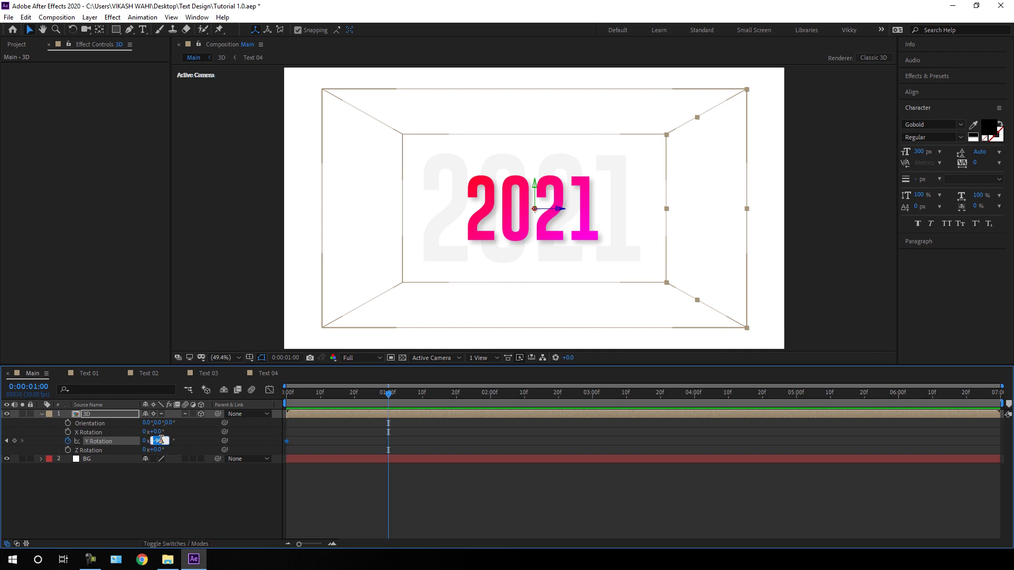
key("Return")
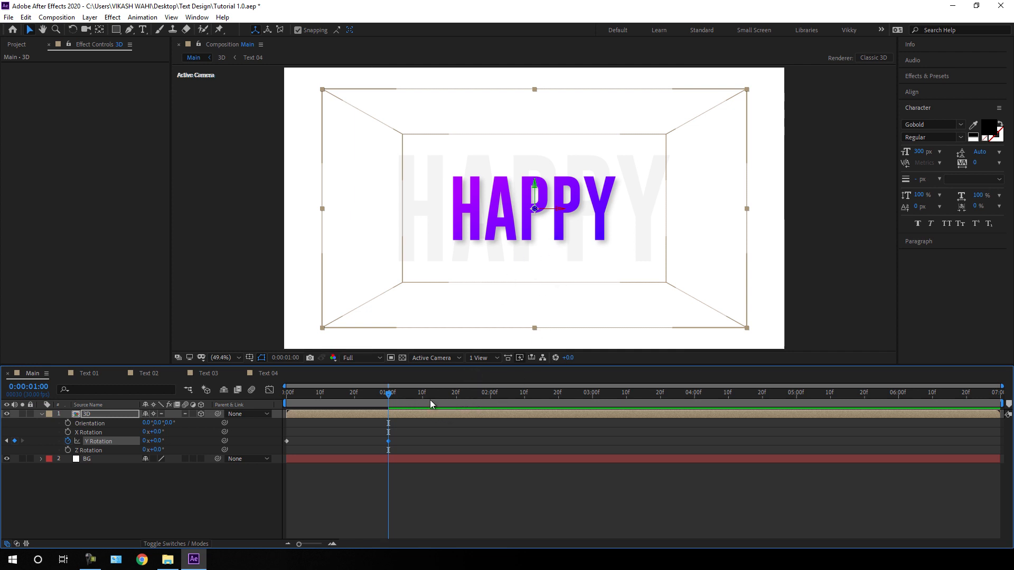
left_click_drag(392, 396, 440, 406)
left_click(14, 442)
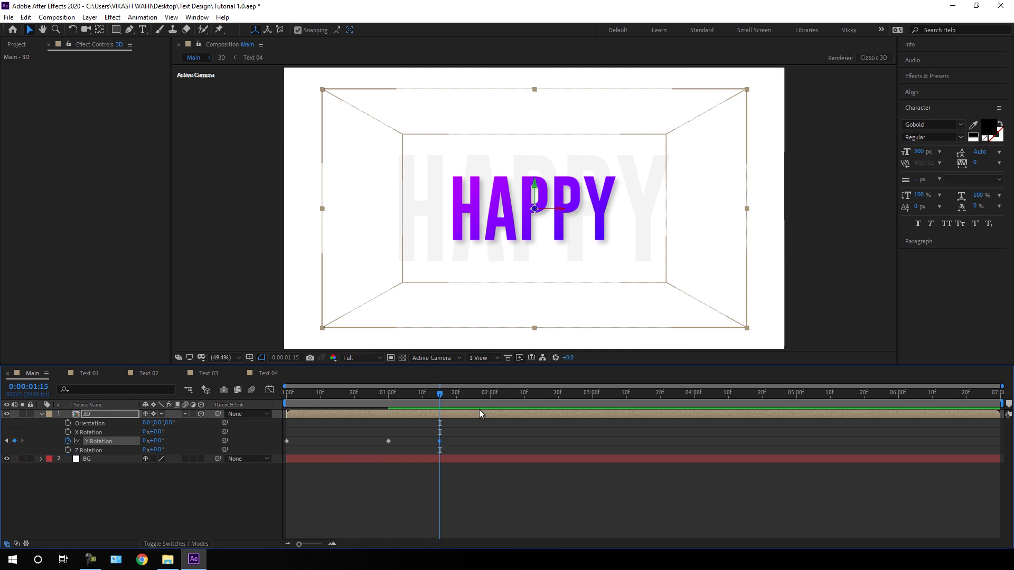
Keyframe the 3D layer's Y Rotation to 90° at 0:00:02:15 and hold that value with another keyframe at 0:00:03:00.
left_click_drag(441, 395, 542, 415)
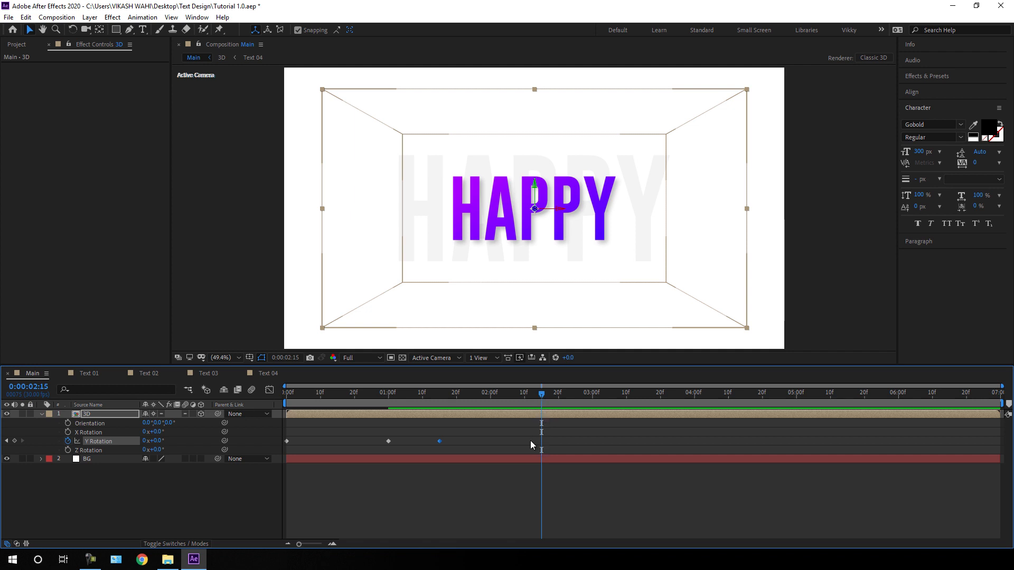
left_click_drag(165, 445, 180, 448)
left_click(161, 441)
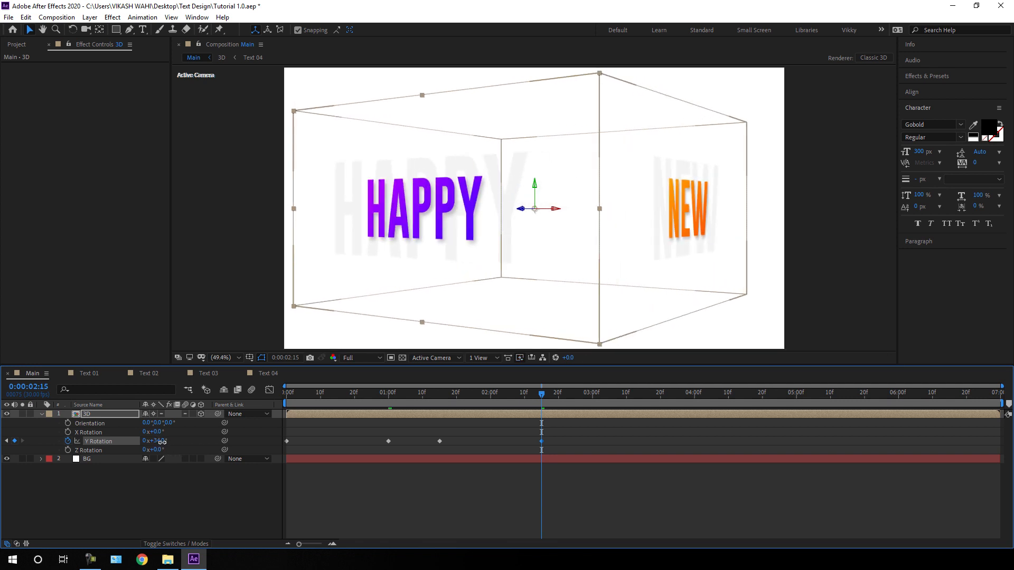
key("Return")
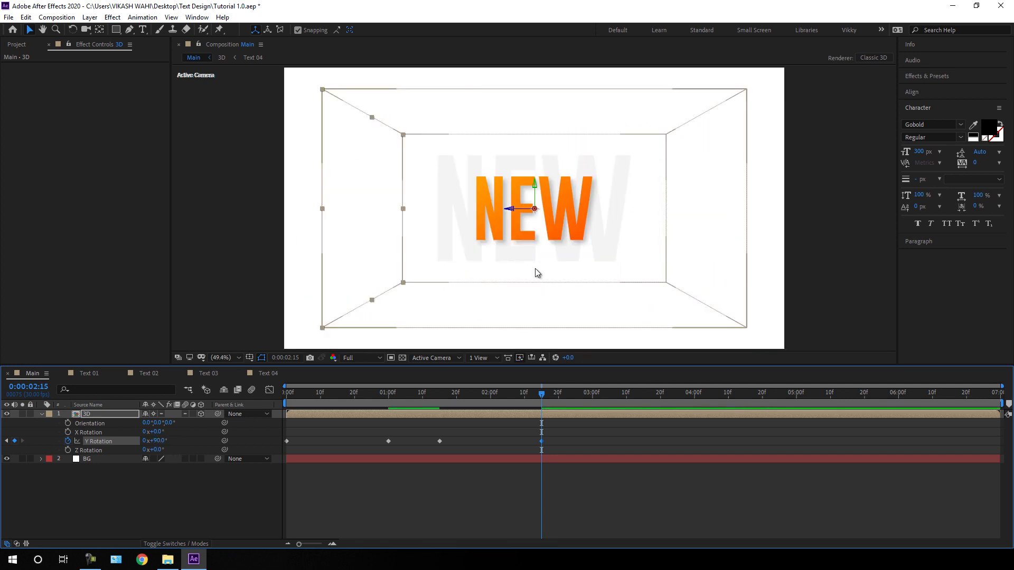
left_click(592, 397)
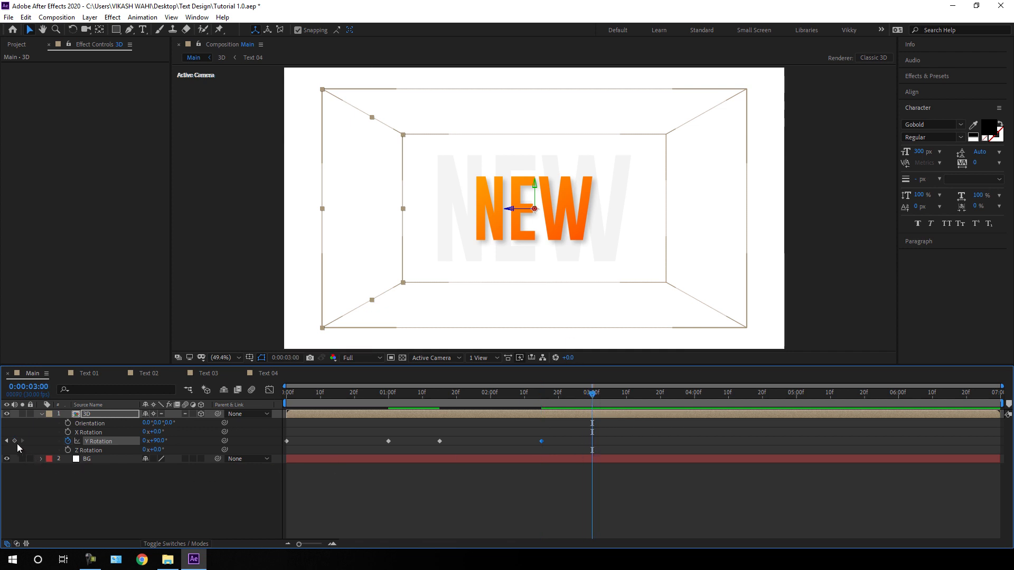
Keyframe the 3D layer's Y Rotation to 180° at 0:00:04:00 and hold that value with another keyframe at 0:00:04:15.
left_click_drag(634, 398, 694, 402)
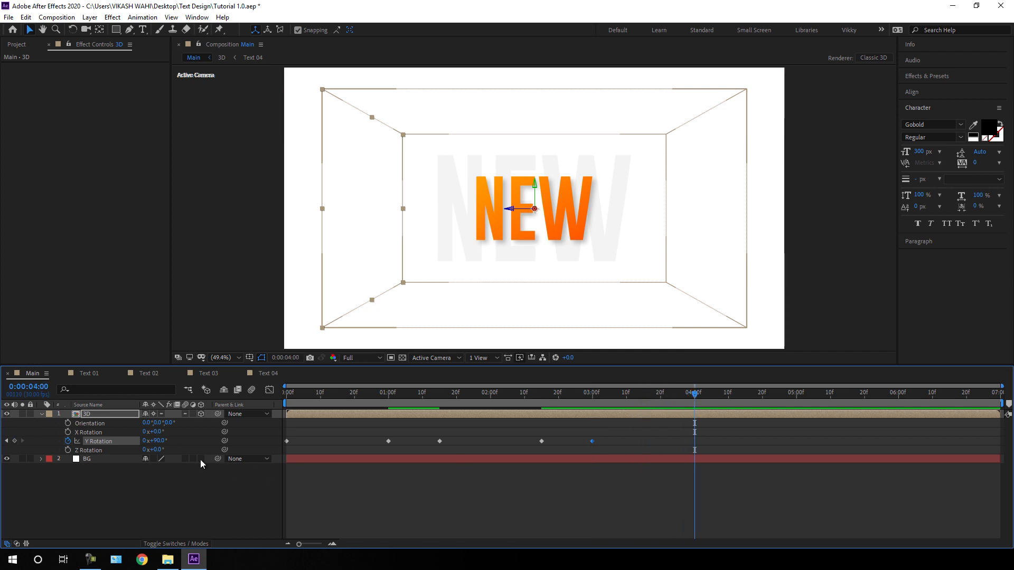
left_click_drag(164, 442, 187, 443)
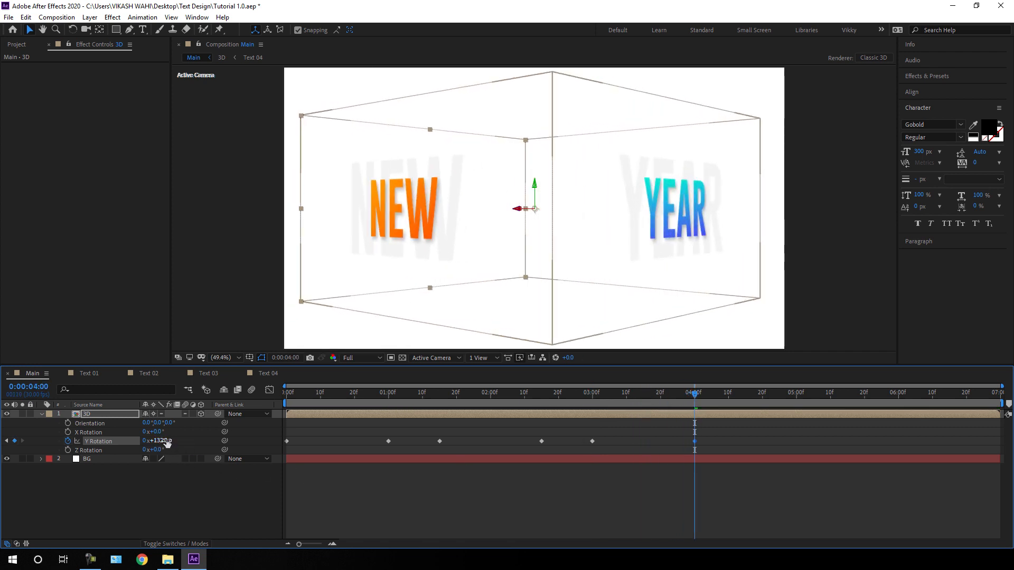
left_click(166, 440)
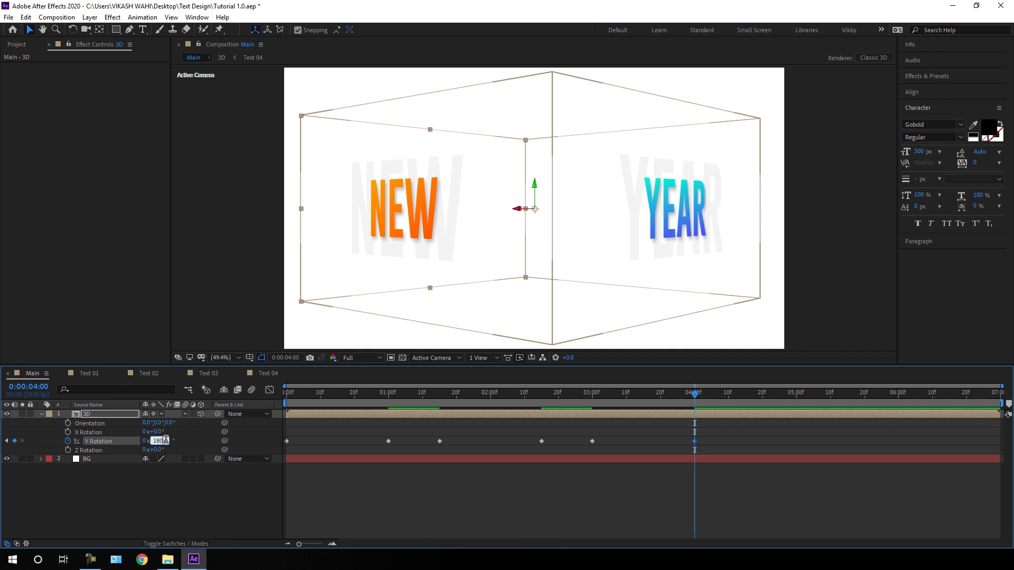
type("180")
key("Return")
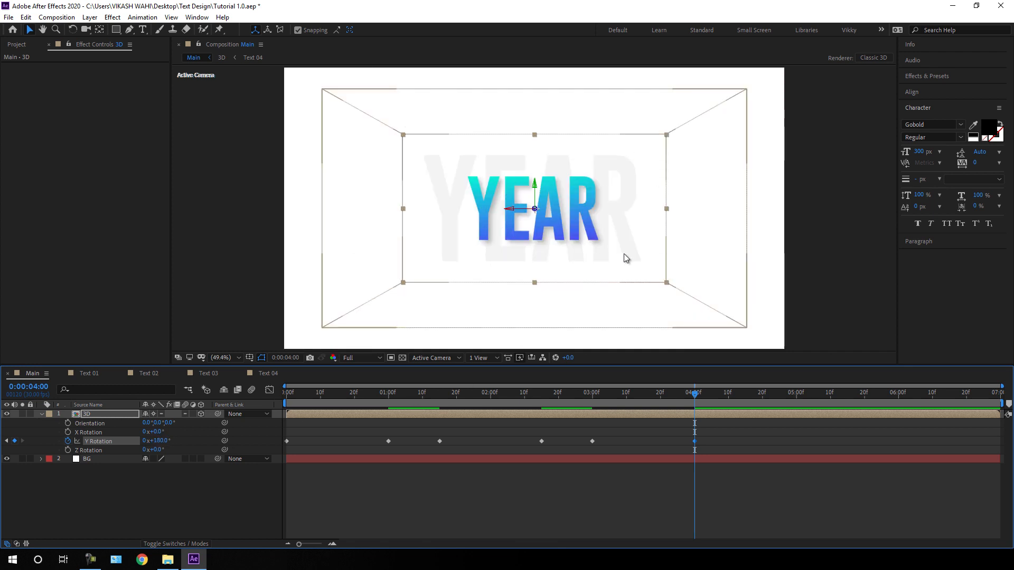
left_click_drag(702, 400, 746, 404)
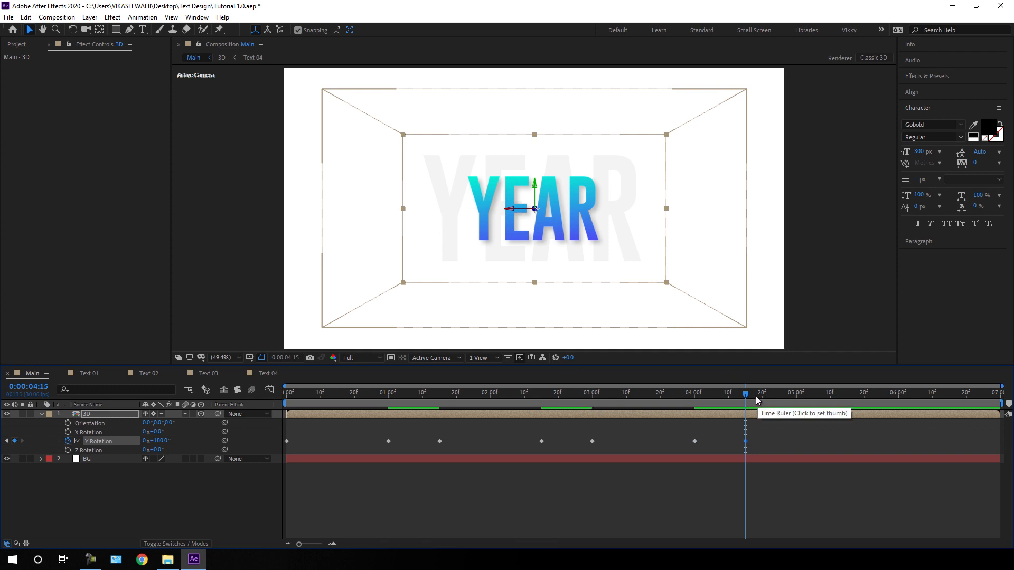
Keyframe the 3D layer's Y Rotation to 270° at 0:00:05:15 and hold that value with another keyframe at 0:00:06:00.
left_click_drag(760, 402, 847, 407)
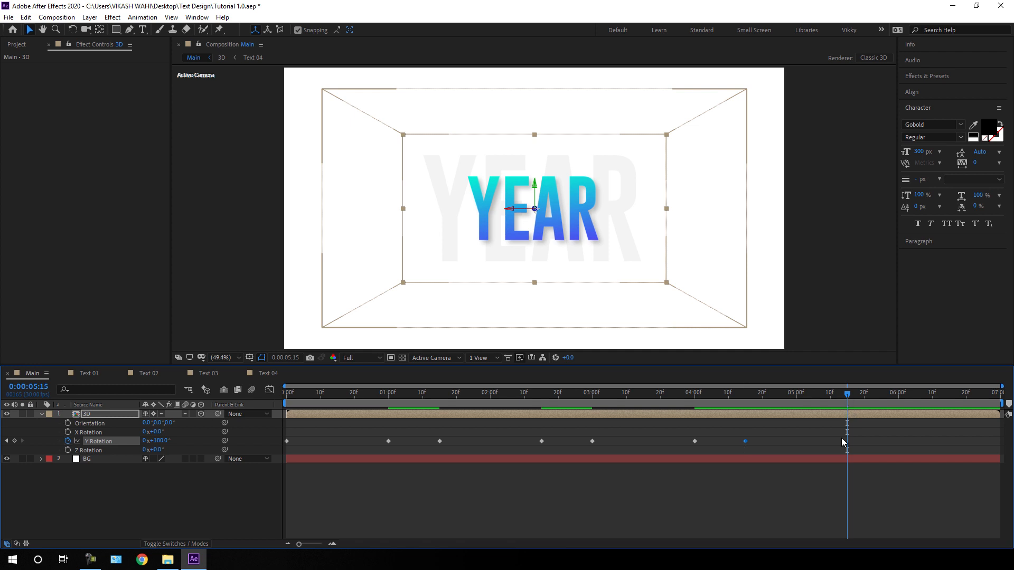
left_click_drag(159, 441, 202, 446)
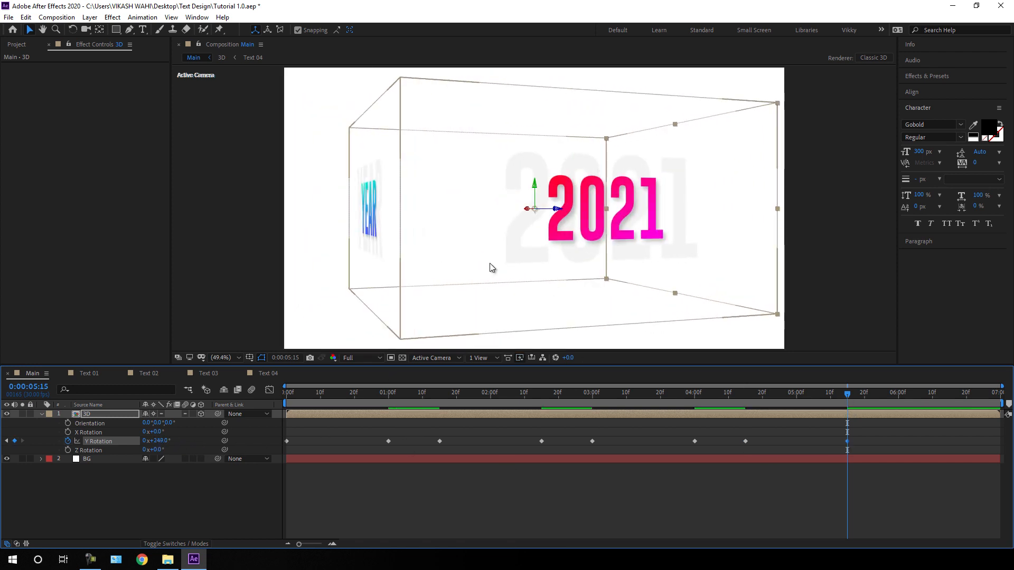
left_click(161, 441)
type("270")
key("Return")
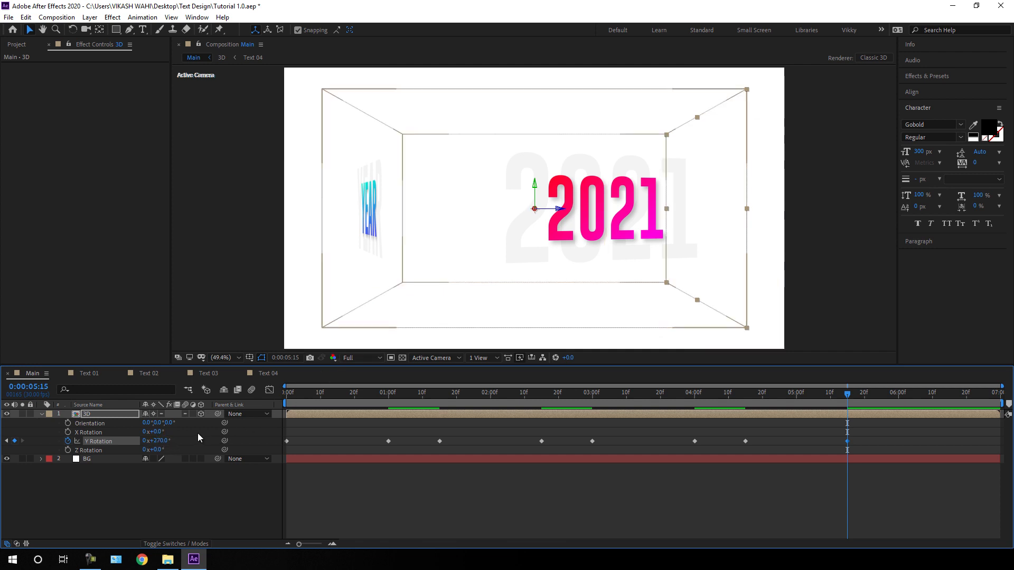
left_click(898, 396)
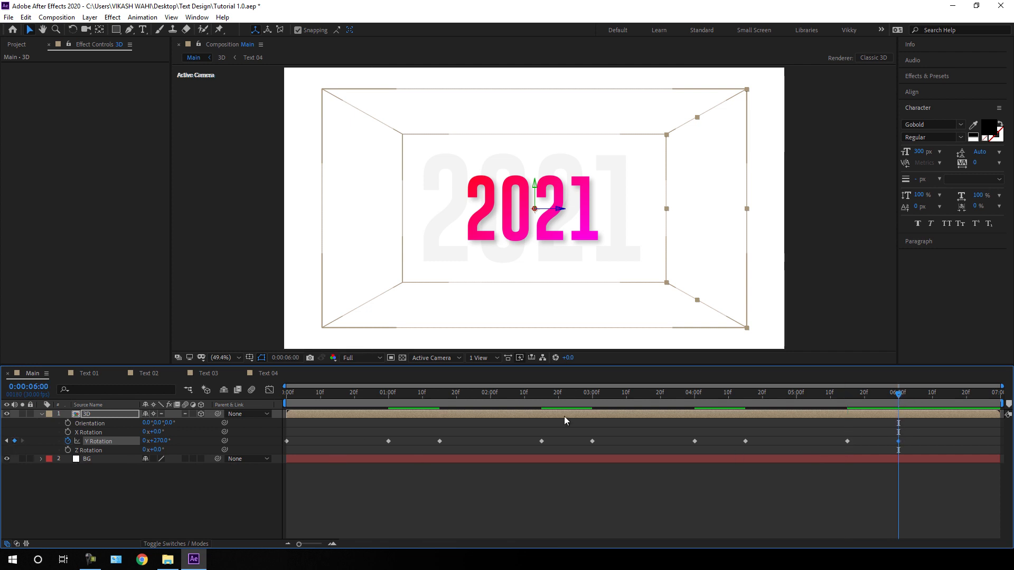
Keyframe the 3D layer's Y Rotation to 360° at 0:00:06:29, the end of the composition.
left_click_drag(898, 397, 1000, 401)
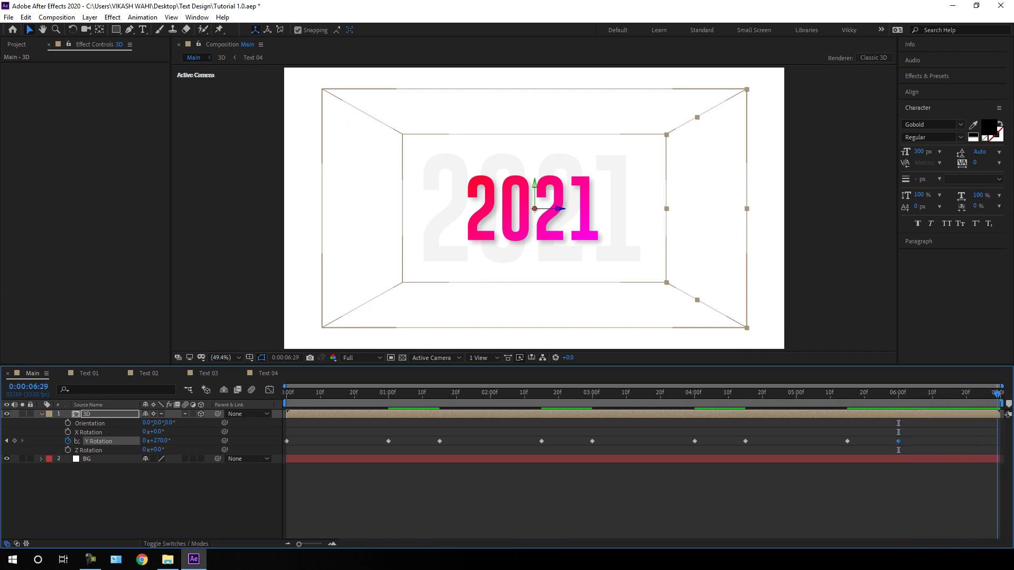
left_click_drag(158, 441, 167, 443)
left_click(167, 441)
type("3")
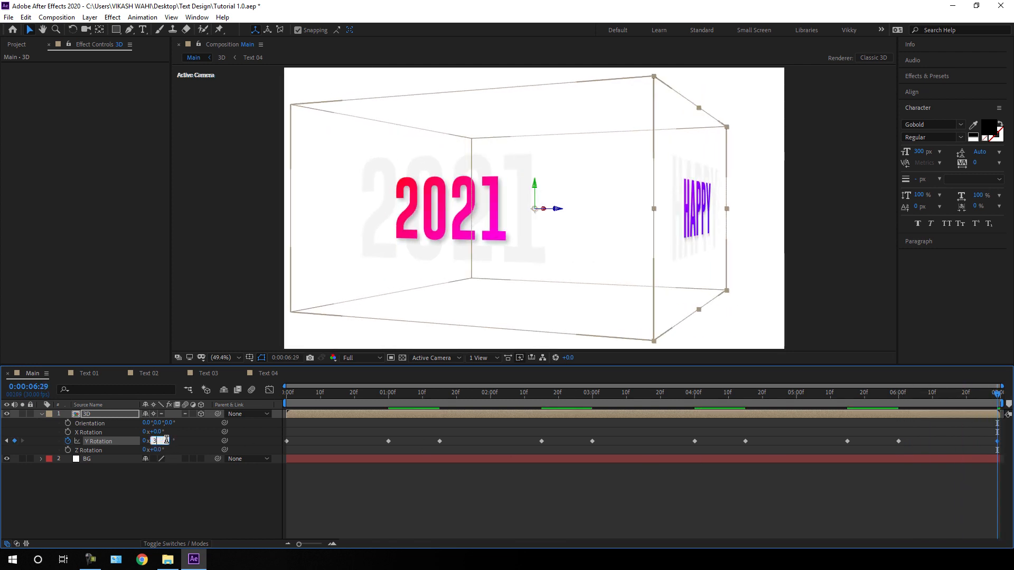
type("60")
key("Return")
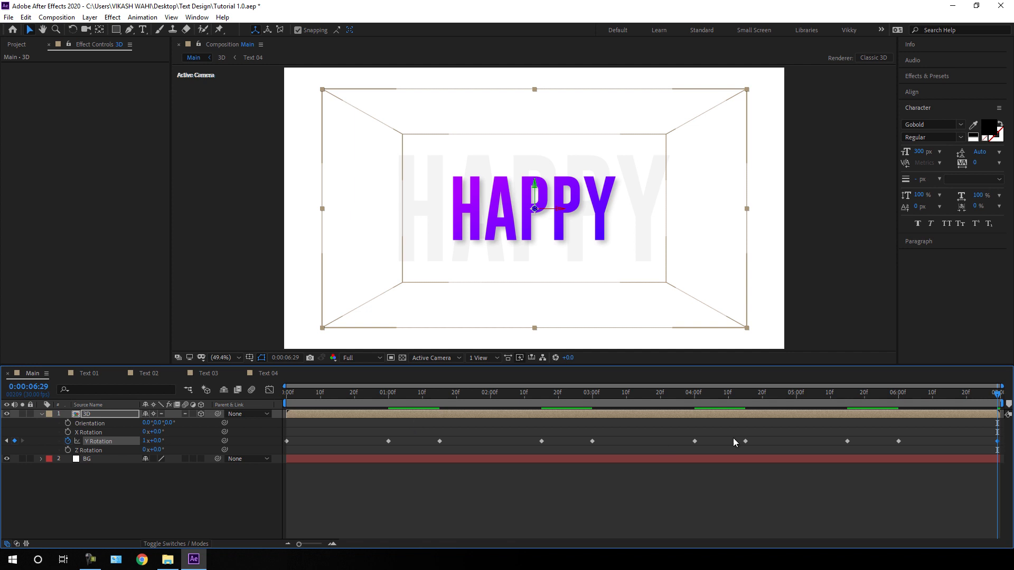
Apply Easy Ease to all Y Rotation keyframes and reshape the speed graph so each of the five turns peaks early and slows down gradually.
left_click_drag(936, 433, 282, 451)
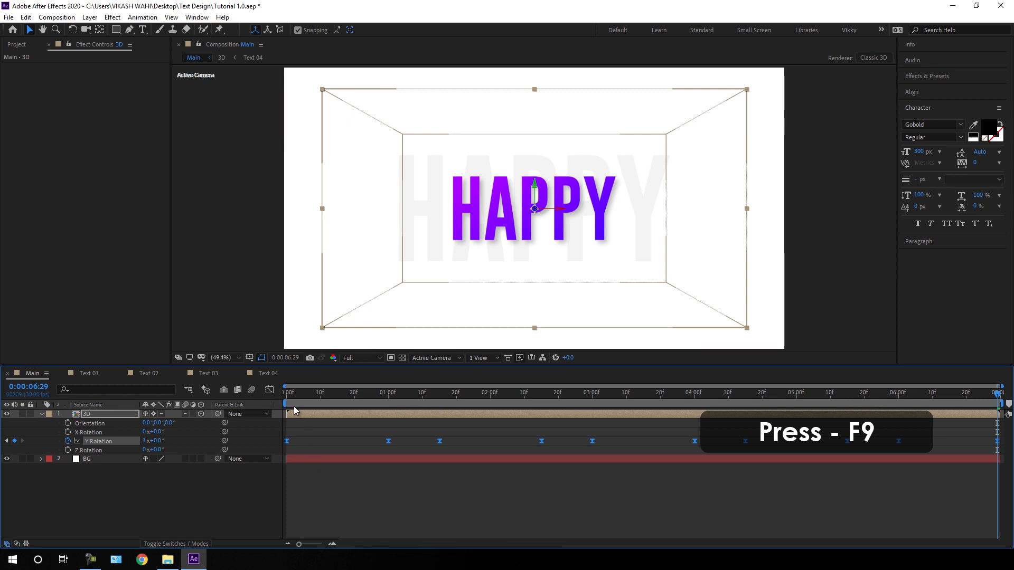
left_click(270, 390)
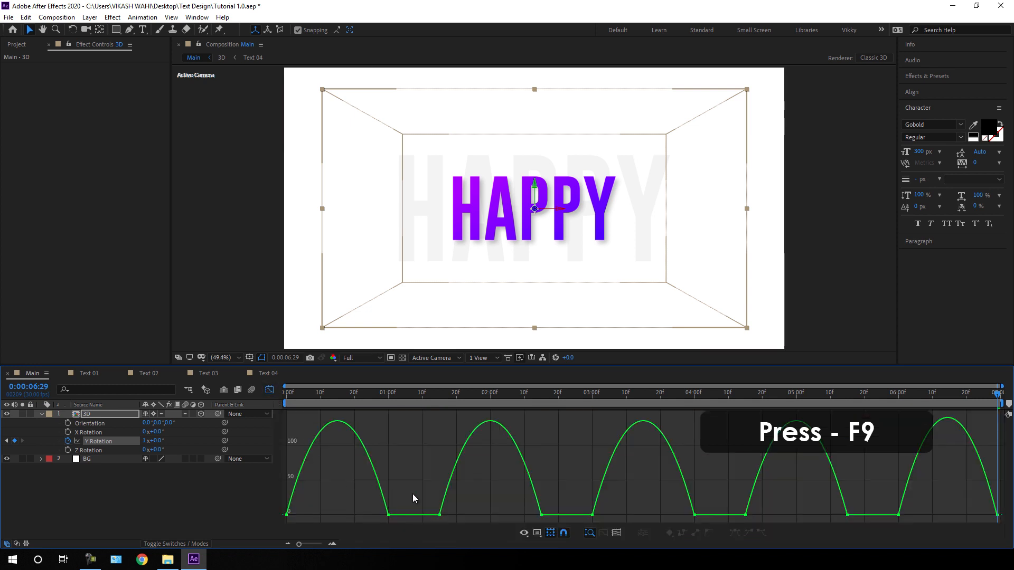
left_click(388, 516)
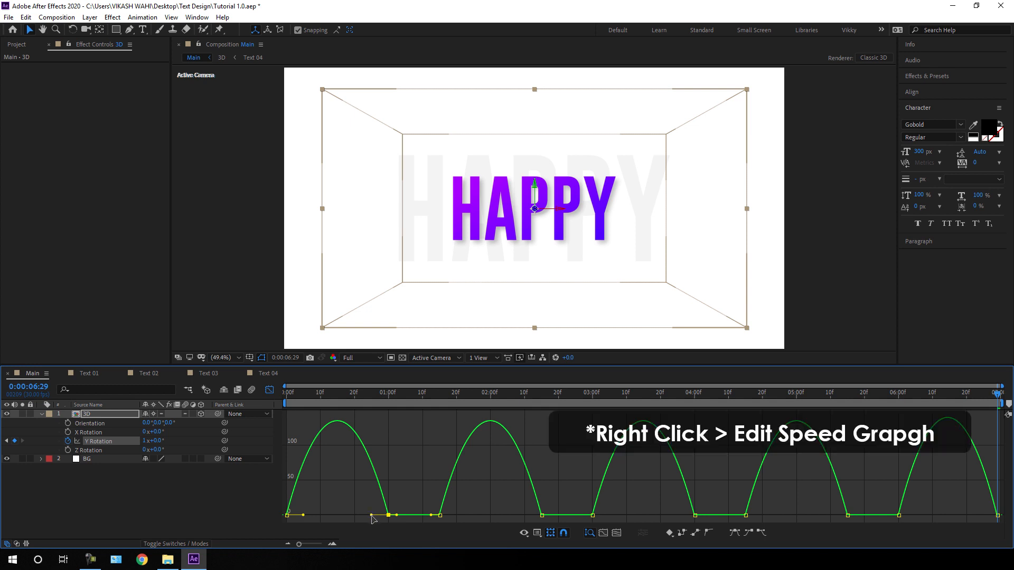
left_click_drag(372, 516, 337, 516)
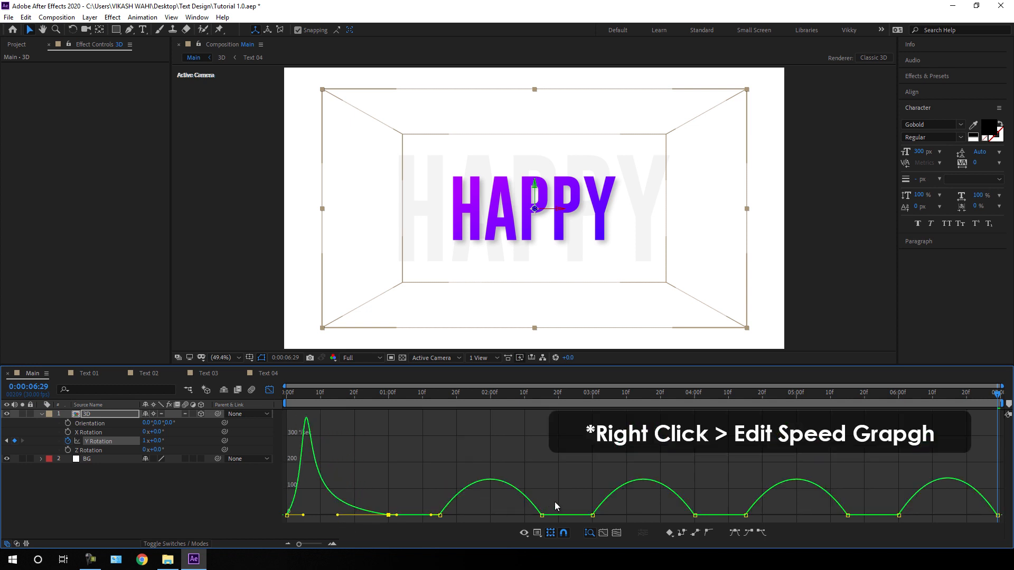
left_click_drag(554, 506, 491, 515)
left_click_drag(698, 508, 643, 515)
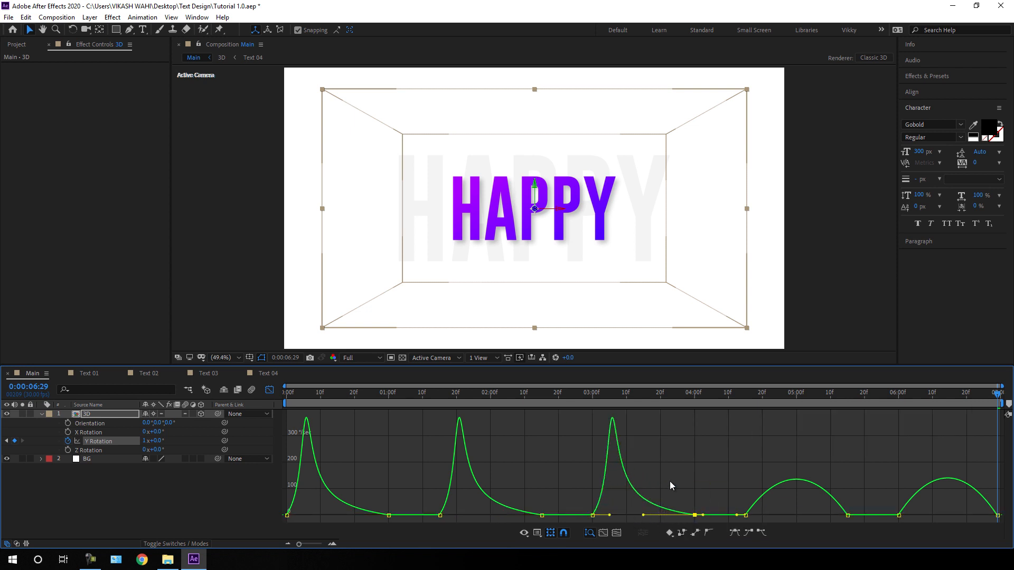
left_click_drag(857, 503, 797, 515)
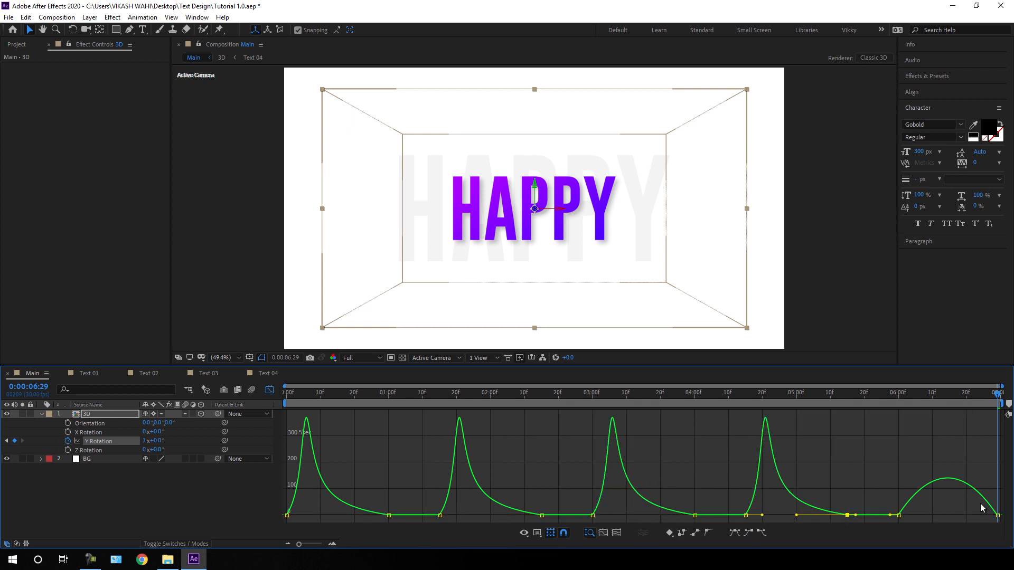
left_click_drag(990, 485, 947, 515)
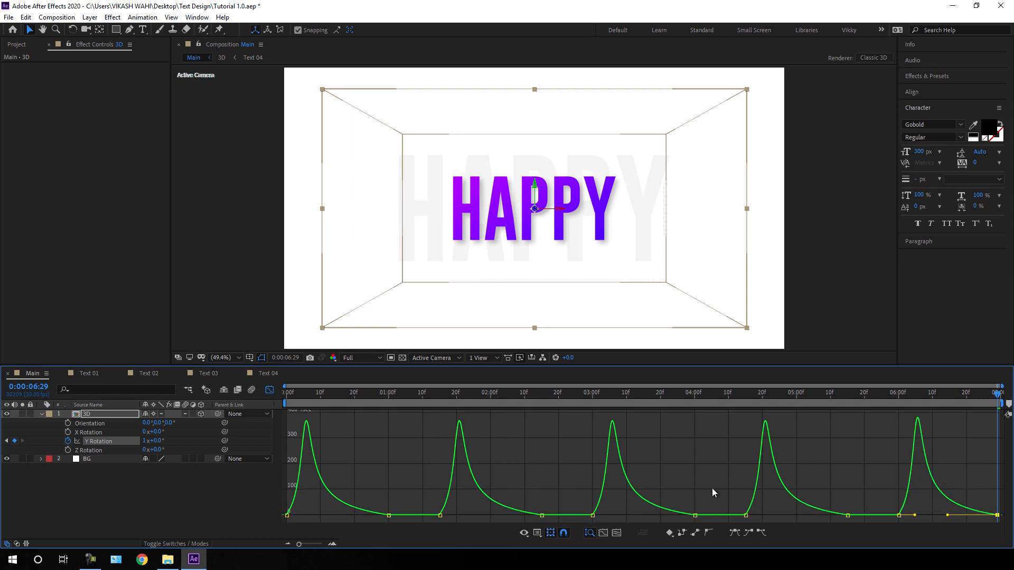
left_click(270, 391)
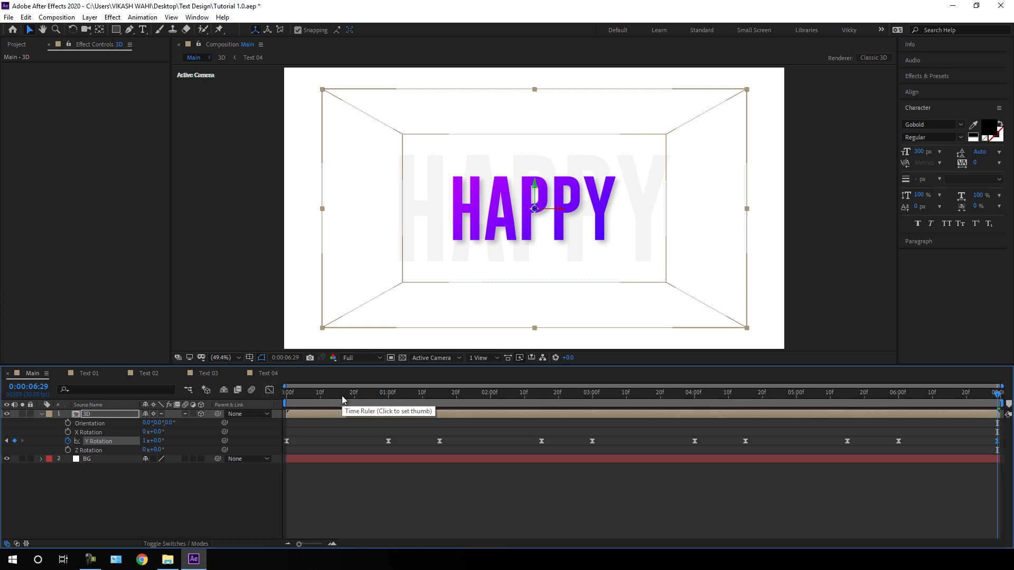
Save the project and preview the animation from the start with the viewer resolution set to Auto.
left_click_drag(341, 397, 273, 396)
key("ctrl+s")
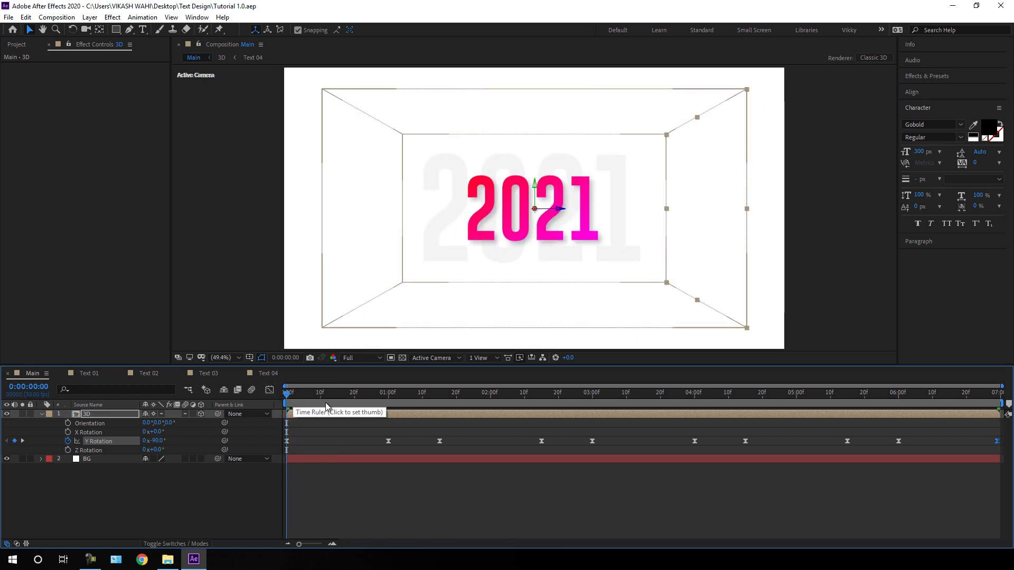
left_click(361, 358)
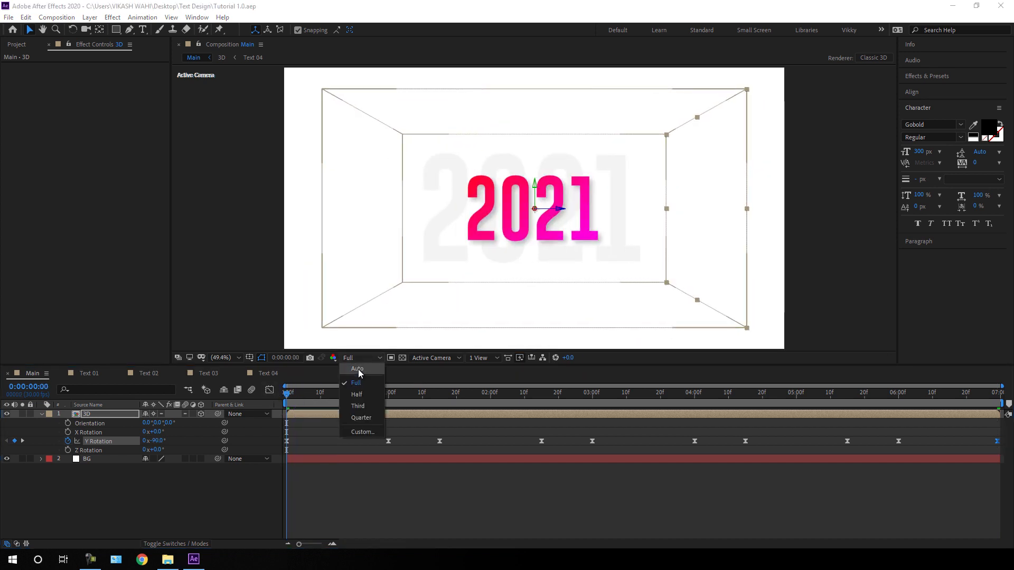
left_click(358, 369)
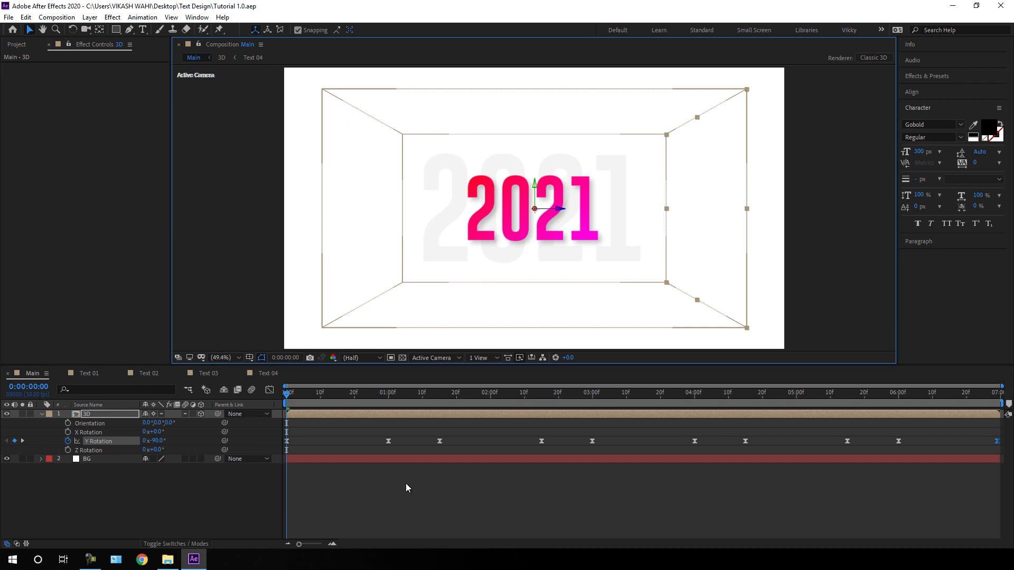
key("space")
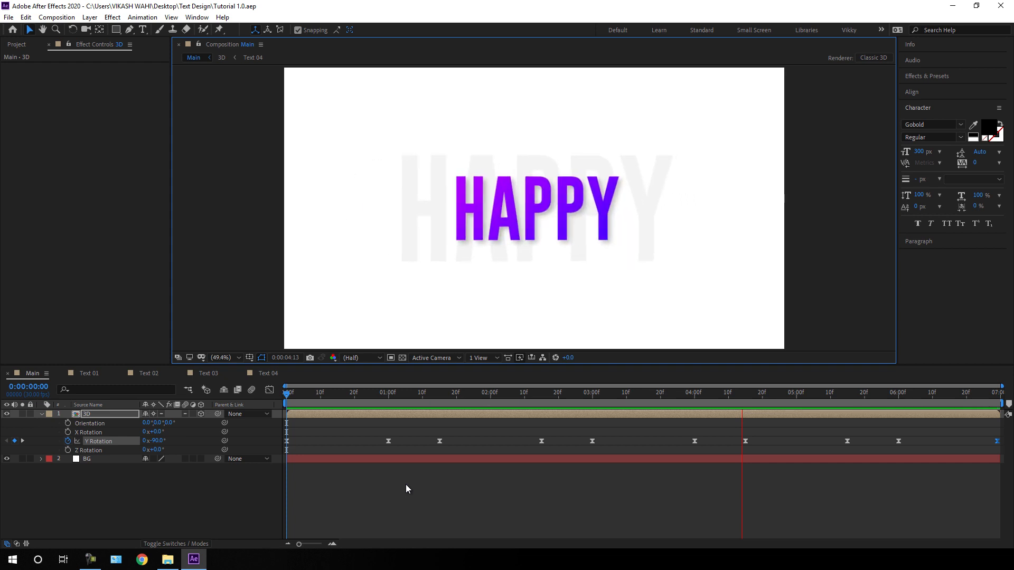
key("space")
In the Text 04 composition, trim the start of the 2021 and HAPPY text layers to 0:00:01:00.
left_click_drag(432, 392, 310, 405)
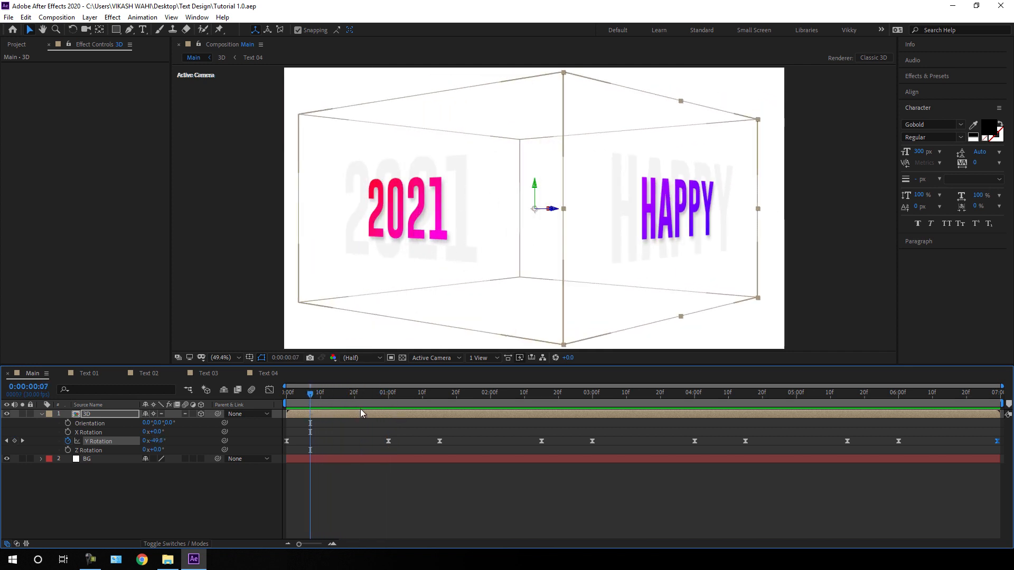
mouse_move(377, 399)
left_mouse_down()
mouse_move(391, 409)
mouse_move(376, 410)
mouse_move(389, 414)
left_mouse_up()
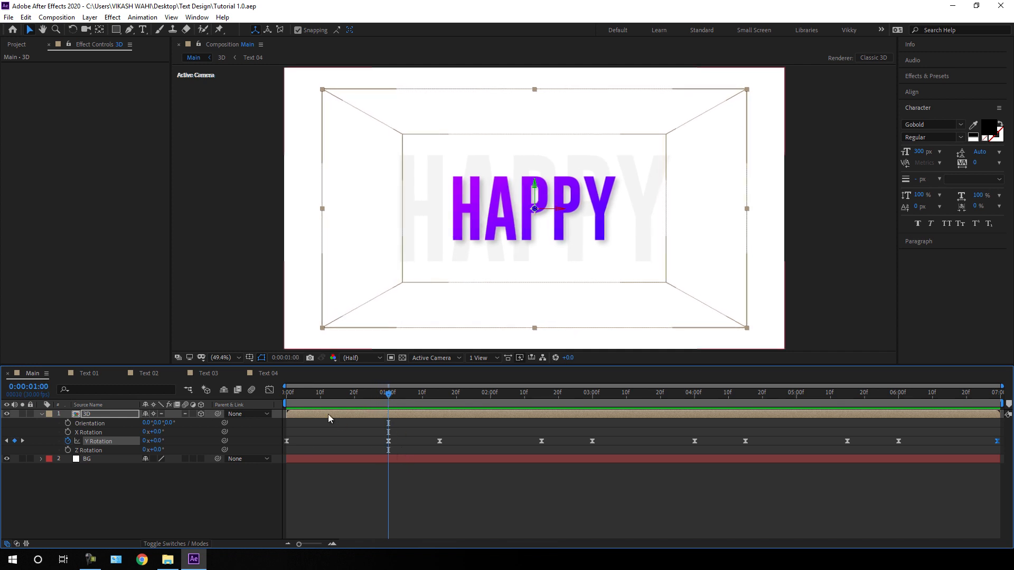
left_click(268, 374)
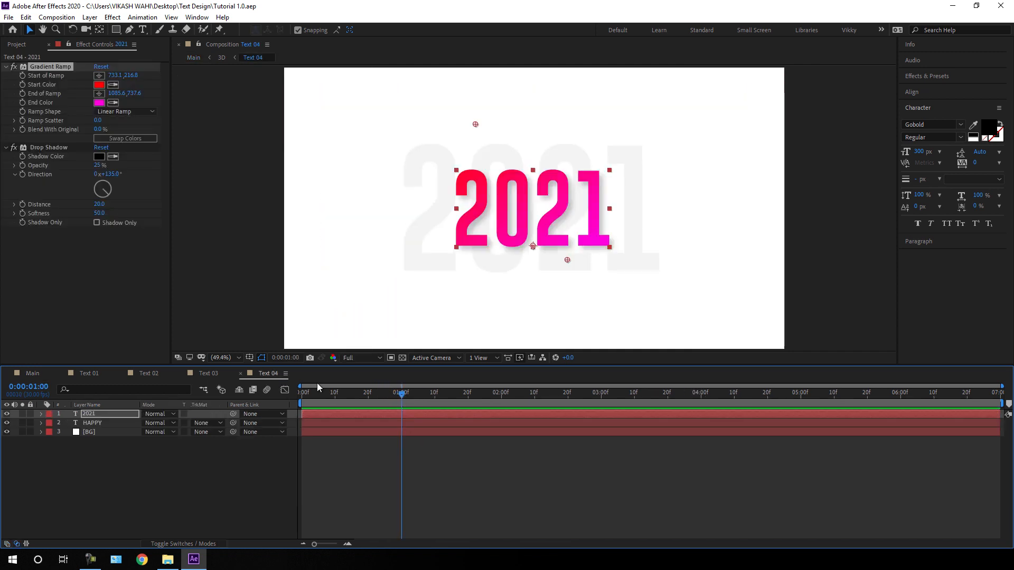
left_click(101, 423, "shift")
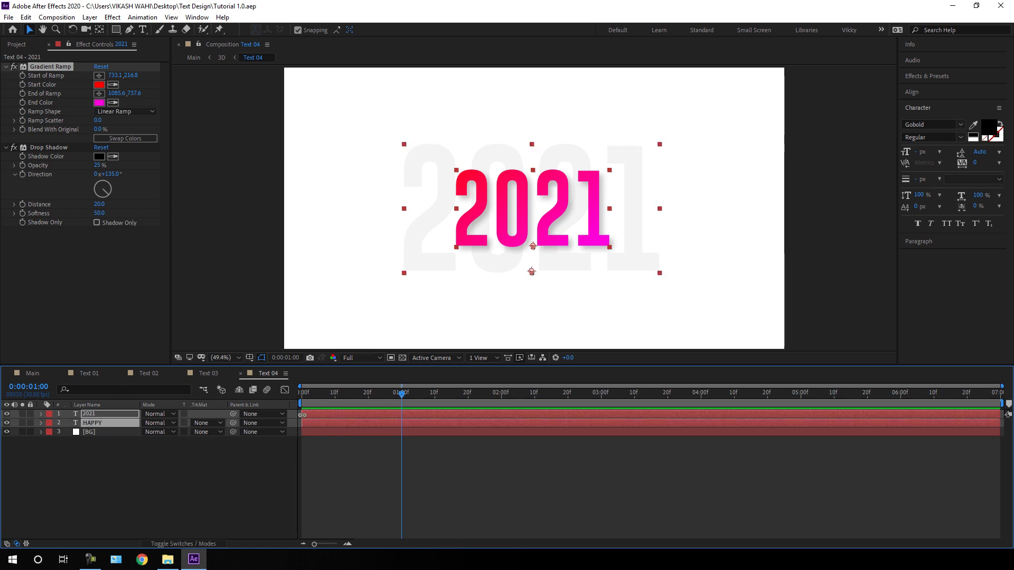
left_click_drag(302, 414, 402, 414)
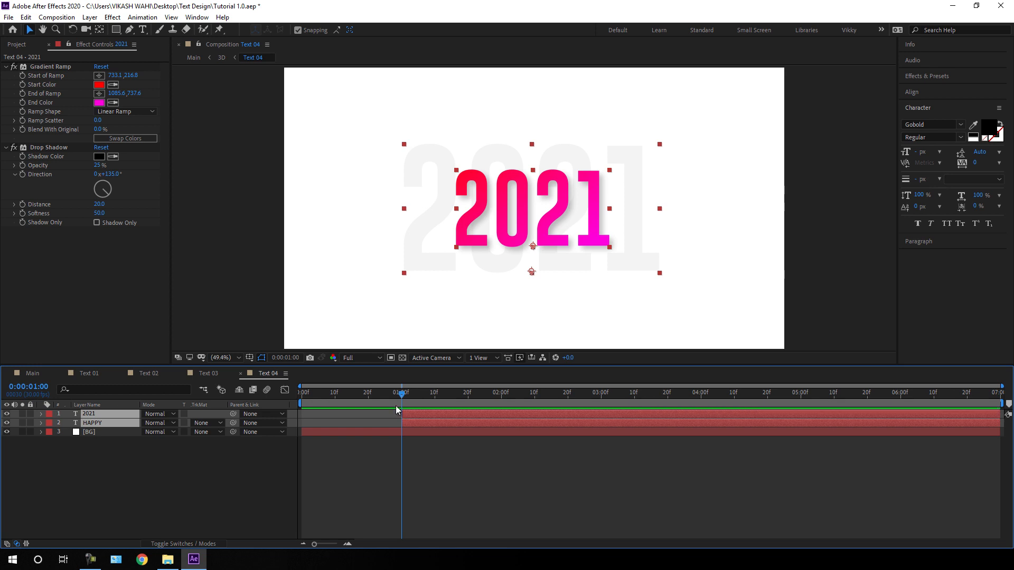
In the Text 01 composition, trim the end of both HAPPY text layers to 0:00:06:00 and check the rotation in Main.
left_click(33, 374)
left_click_drag(333, 405, 975, 417)
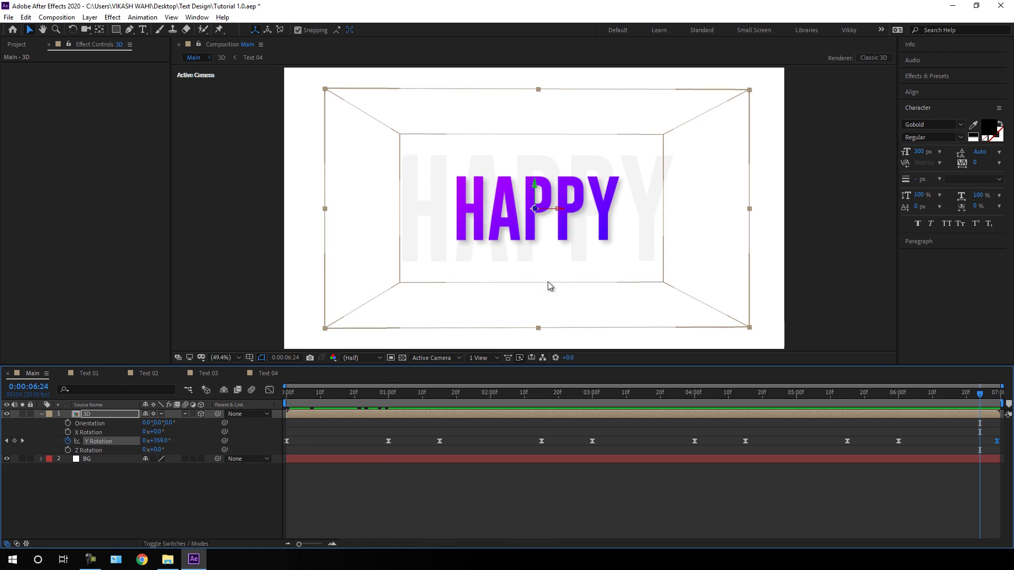
left_click_drag(929, 399, 905, 398)
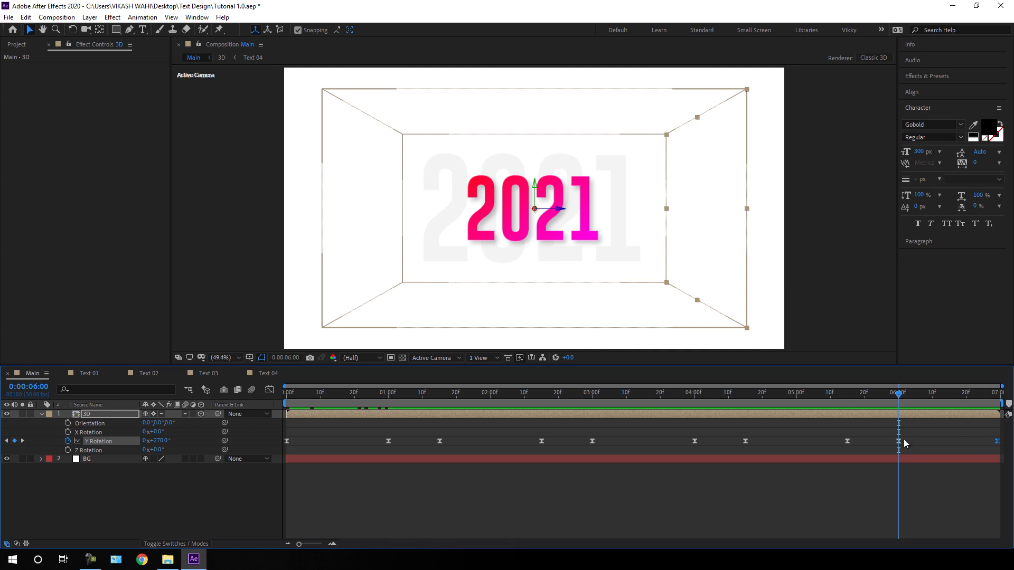
left_click(91, 374)
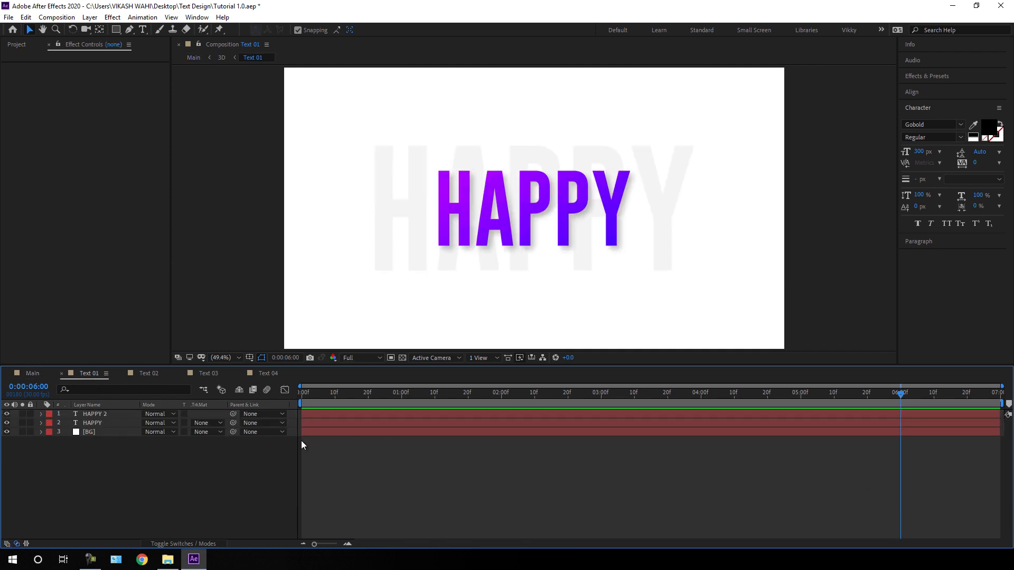
left_click(94, 414)
left_click(94, 423, "shift")
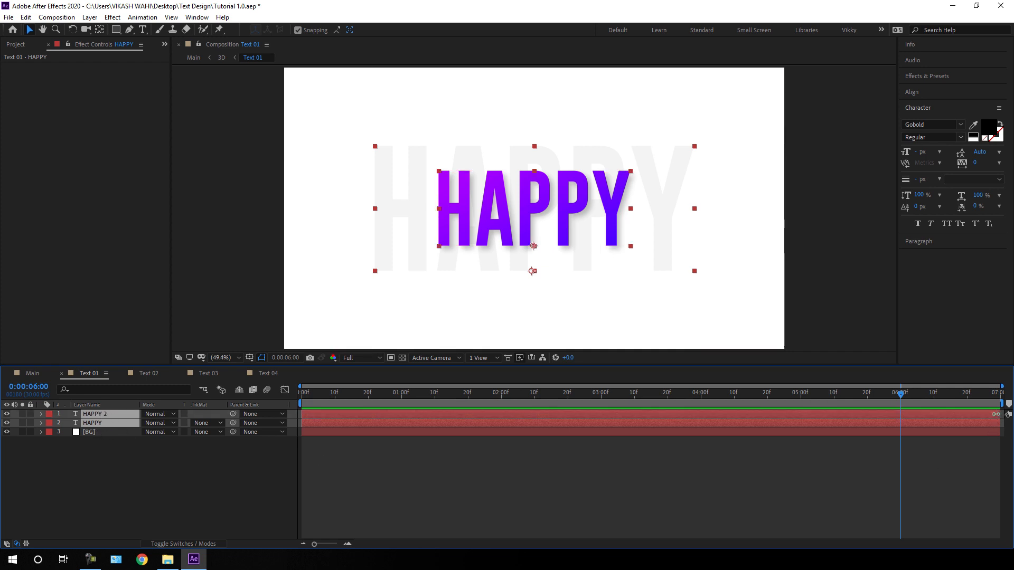
left_click_drag(996, 414, 899, 418)
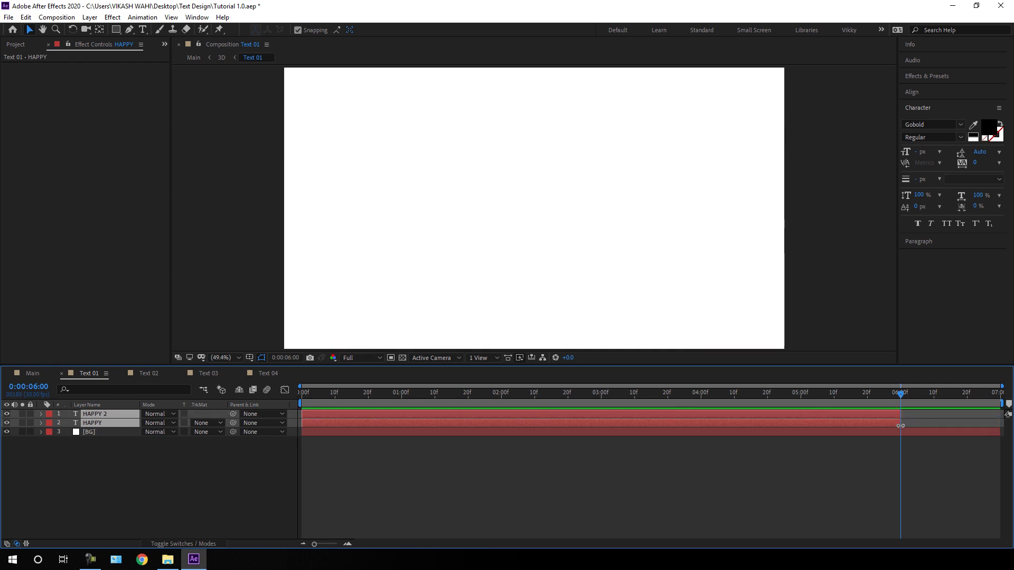
left_click(32, 374)
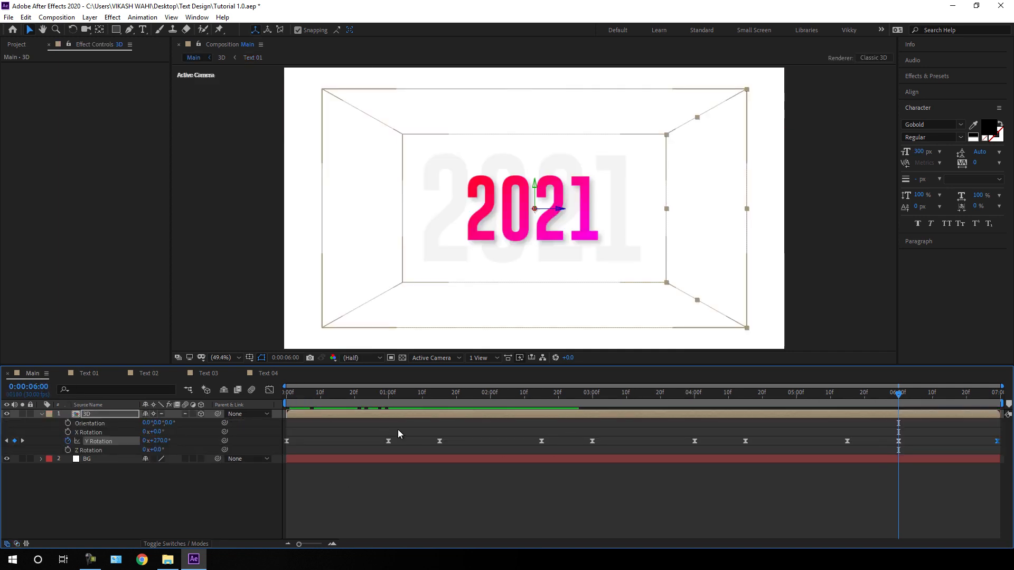
left_click_drag(389, 395, 274, 432)
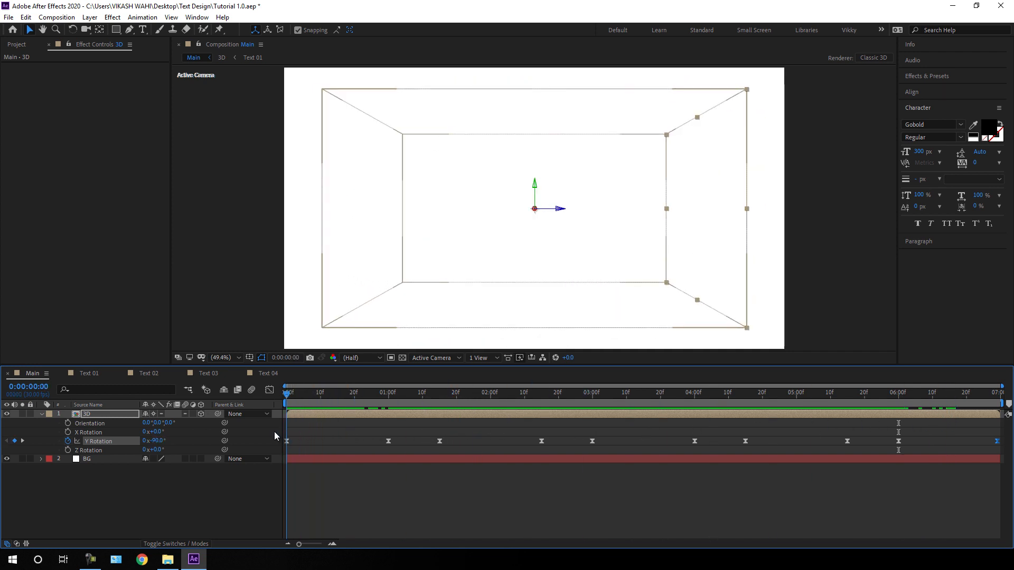
Add a red (FF0000) solid named Matte at comp size above the 3D layer in the Main composition.
left_click(41, 415)
left_click(119, 459)
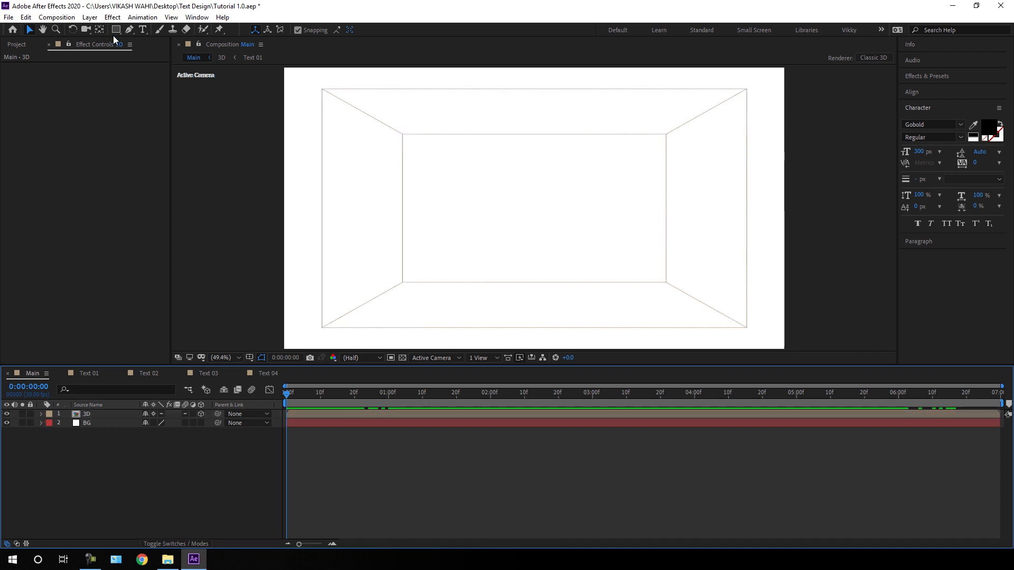
left_click(90, 17)
mouse_move(106, 30)
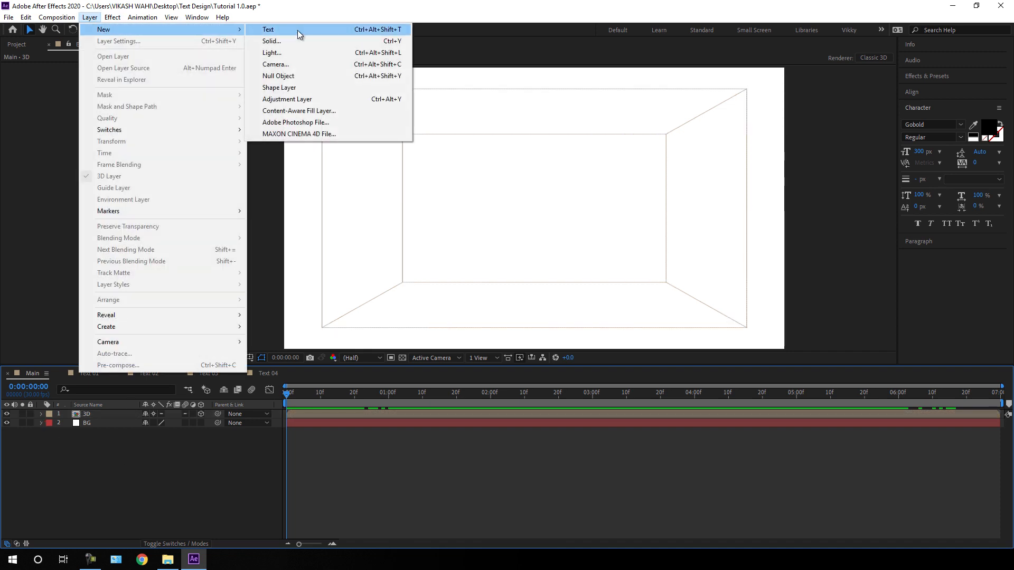
left_click(272, 45)
key("BackSpace")
type("Ma")
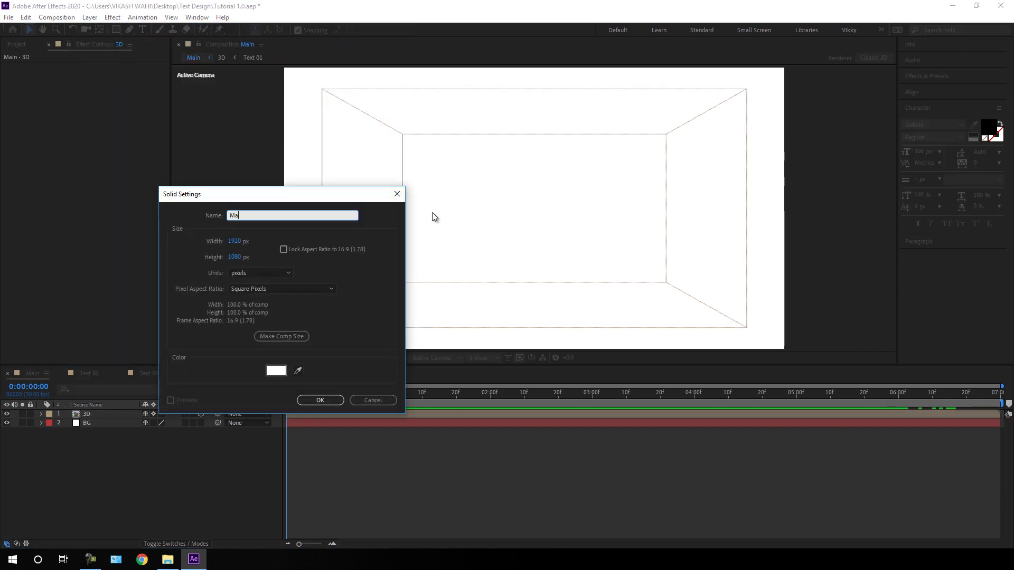
type("tte")
left_click(276, 371)
left_click_drag(150, 306, 228, 242)
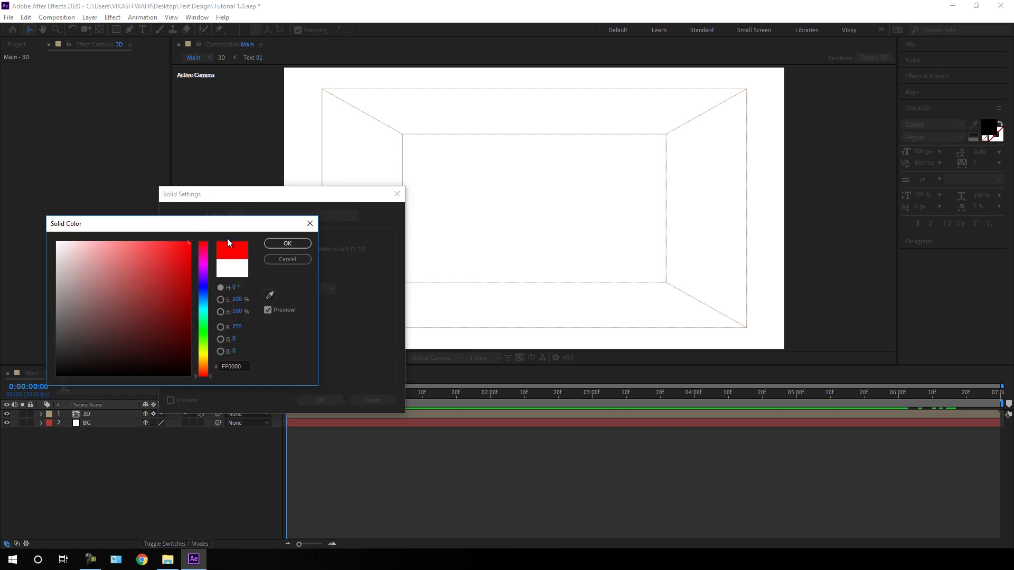
left_click(285, 244)
left_click(326, 396)
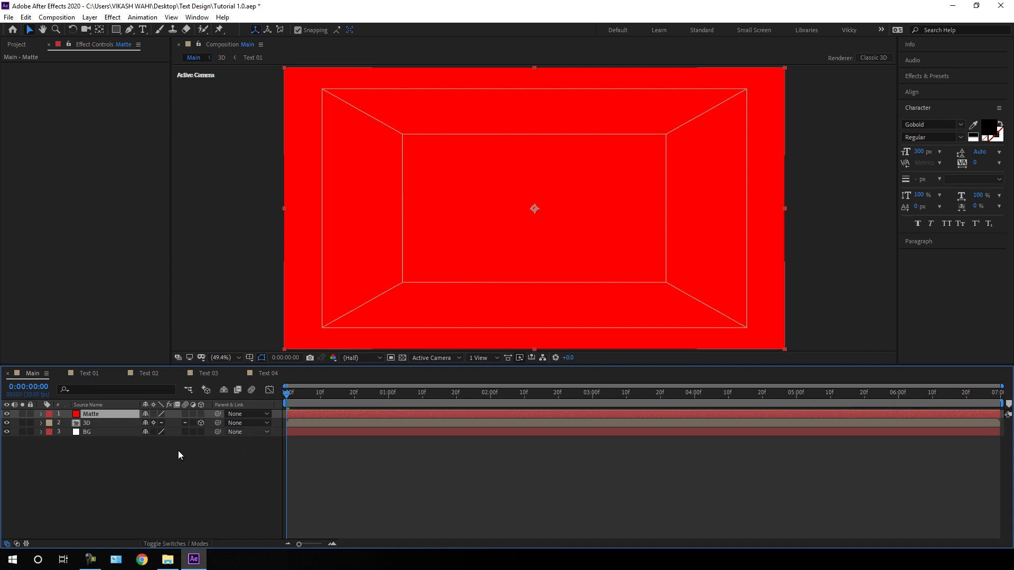
Draw a rectangular mask on the Matte solid covering slightly more than the upper half of the frame across its full width.
left_click(135, 465)
left_click(93, 416)
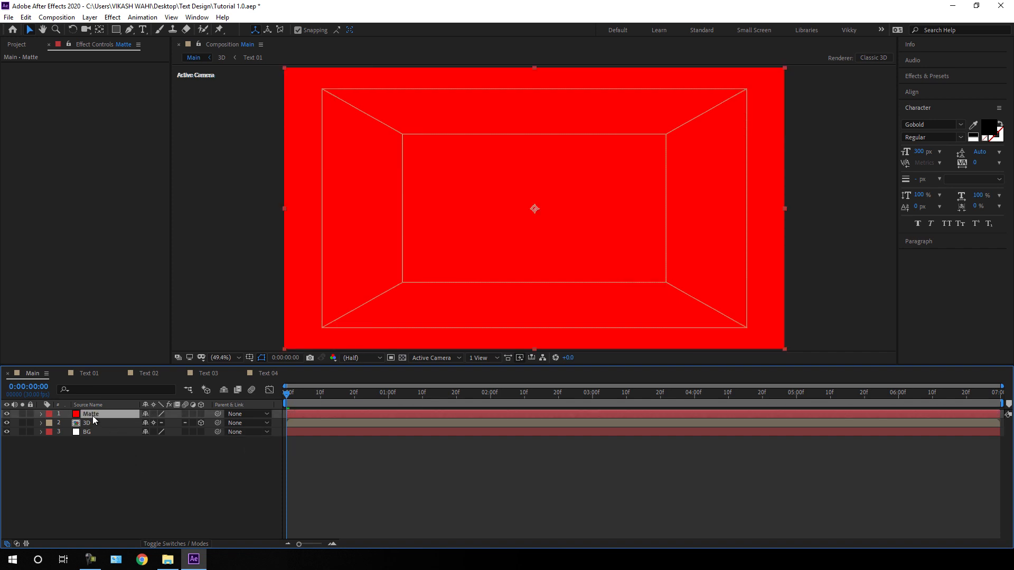
left_click(117, 30)
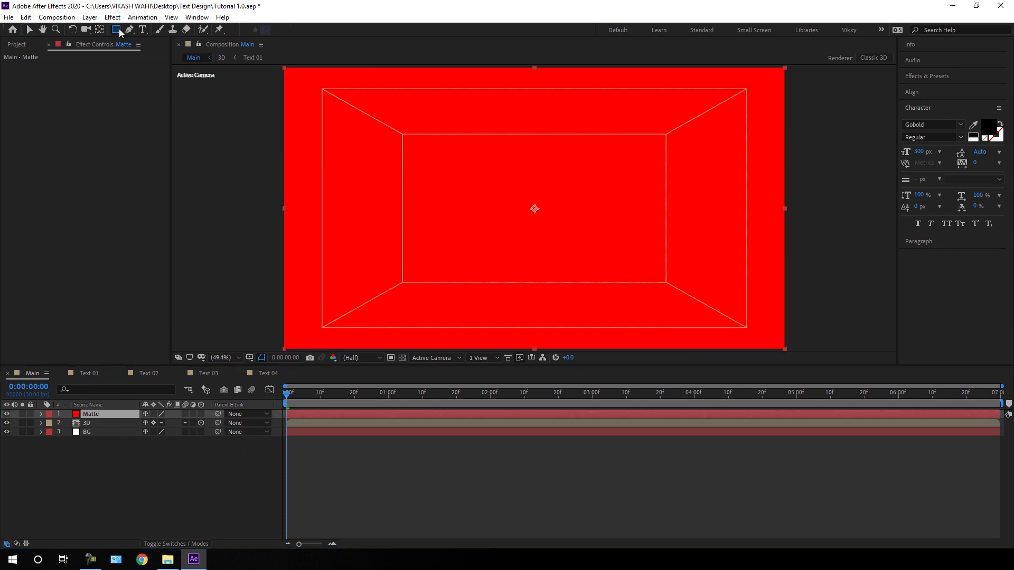
left_click_drag(274, 66, 797, 217)
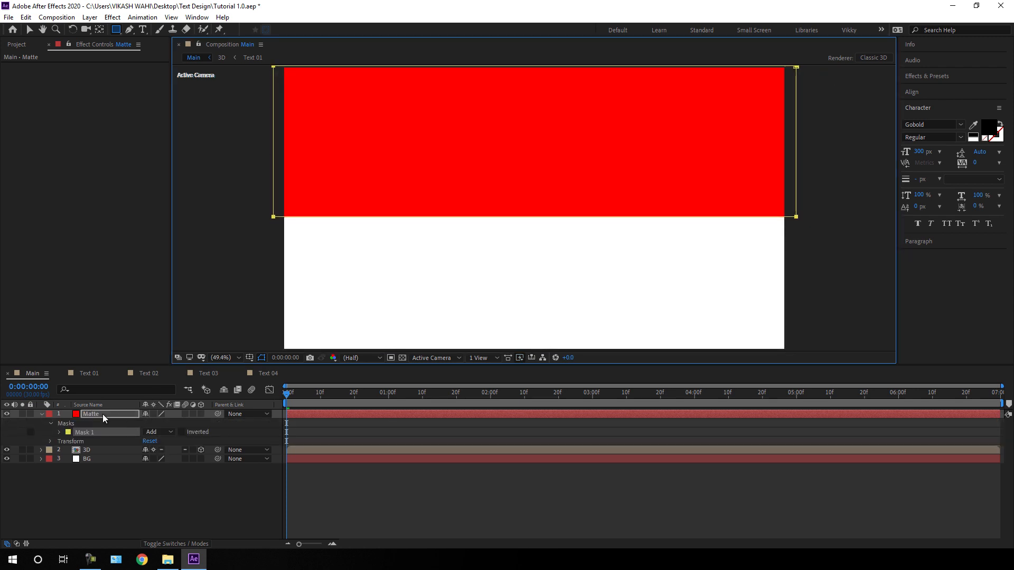
left_click(42, 415)
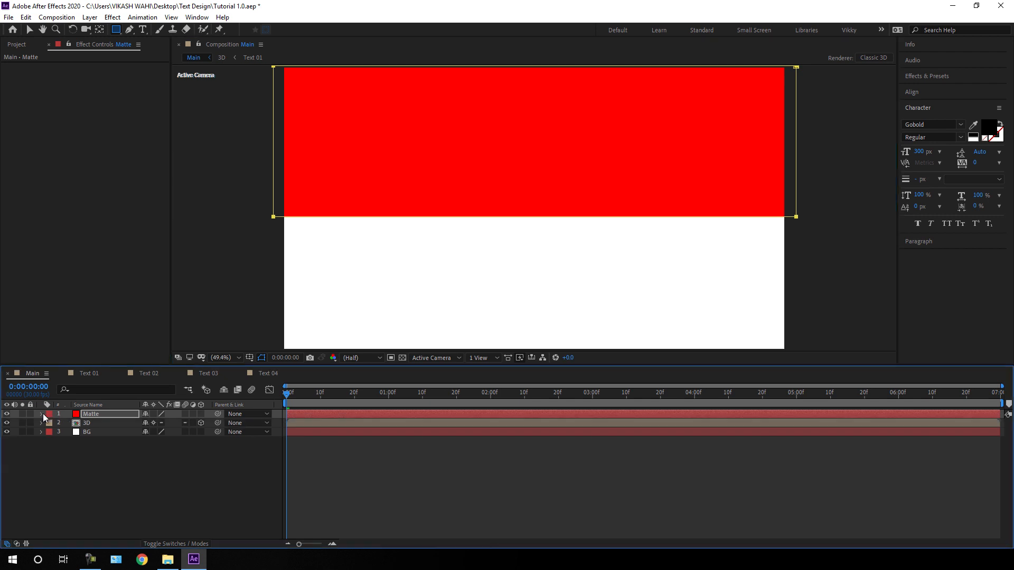
Set the 3D layer's track matte to Alpha Matte "Matte" and check the cut text at other times.
left_click(103, 425)
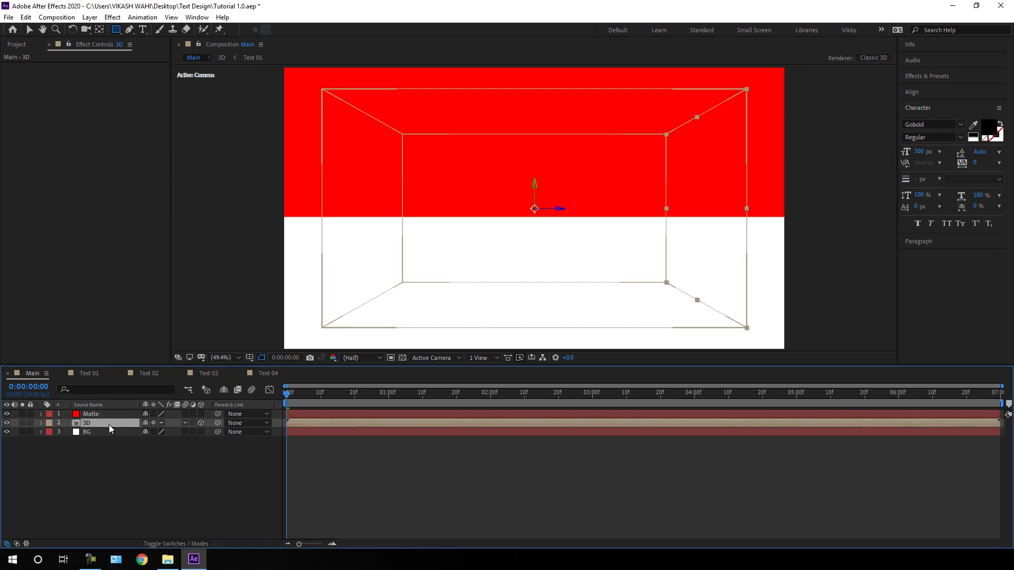
left_click(163, 545)
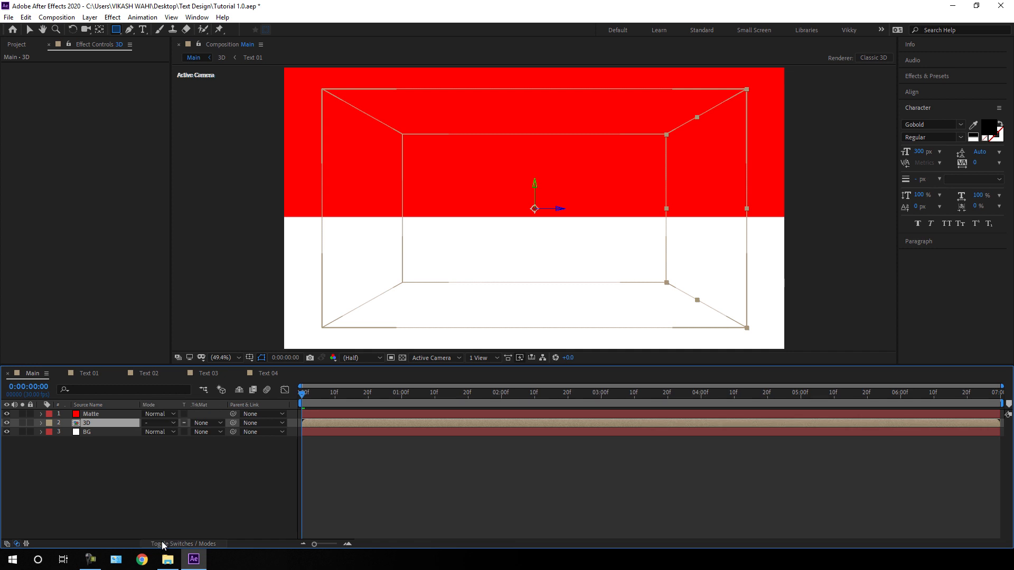
left_click(206, 424)
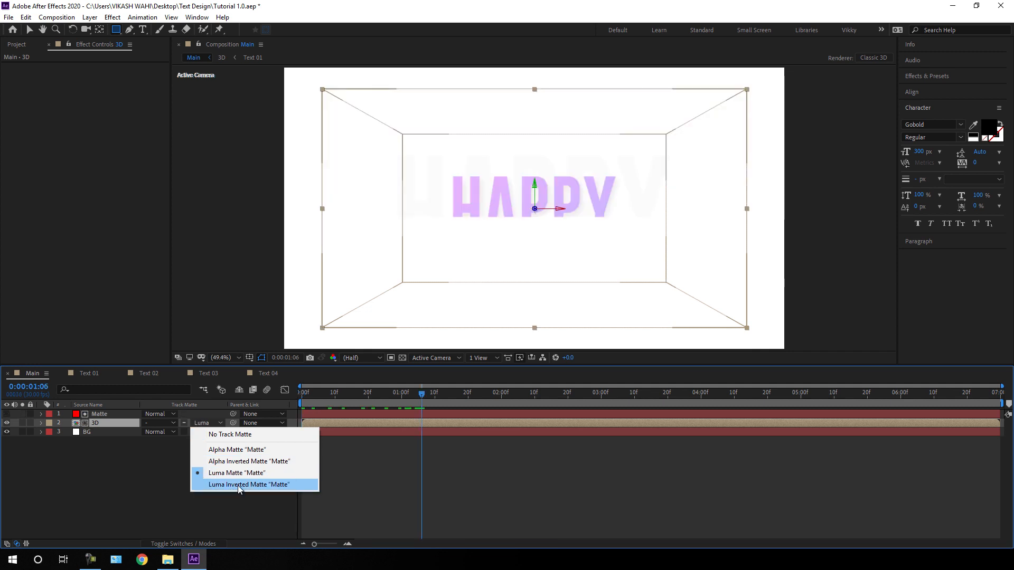
left_click(237, 450)
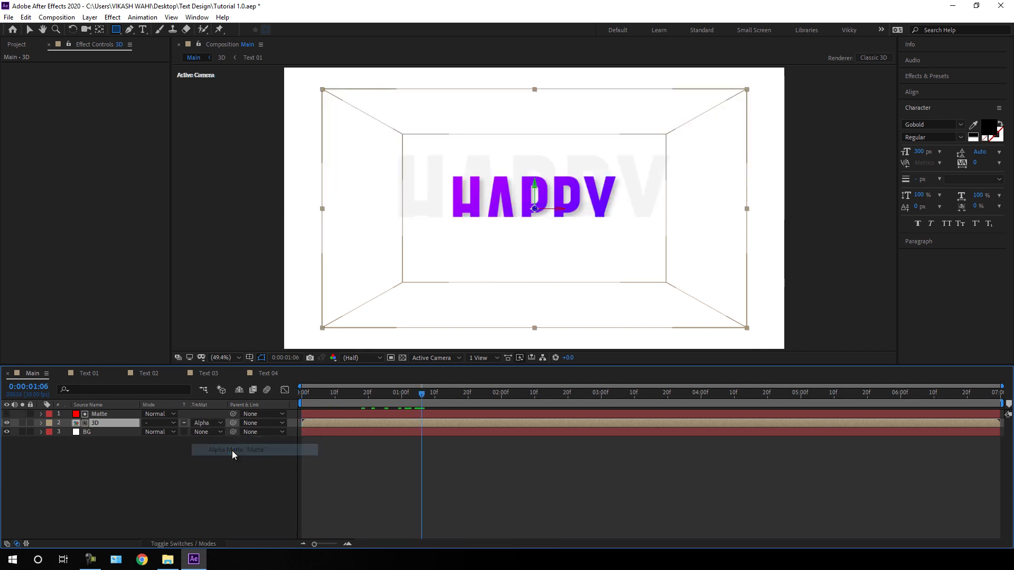
left_click_drag(421, 402, 578, 414)
left_click(125, 446)
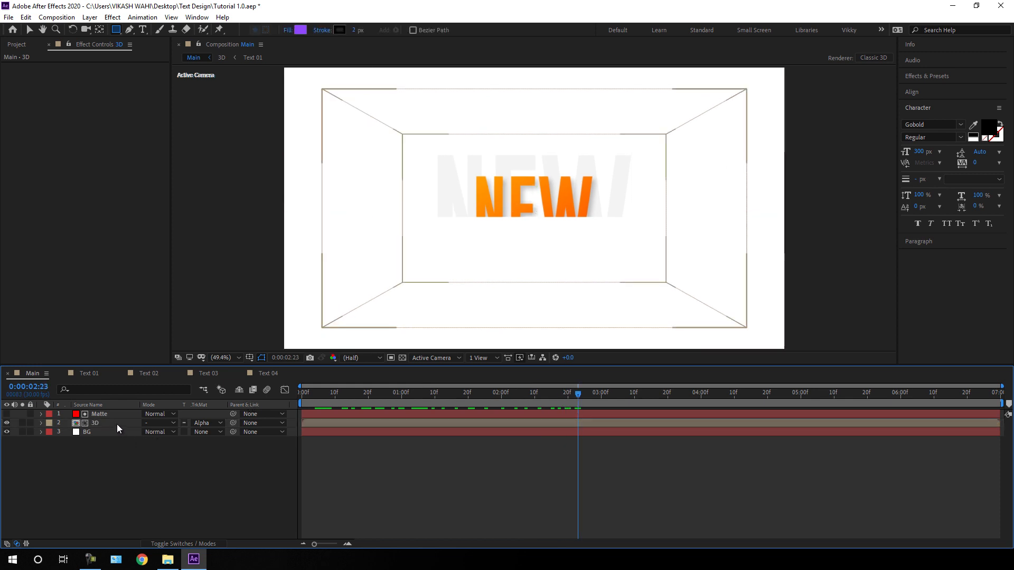
Duplicate the Matte and 3D layers together as a second matte pair.
left_click(116, 423)
left_click(113, 416, "shift")
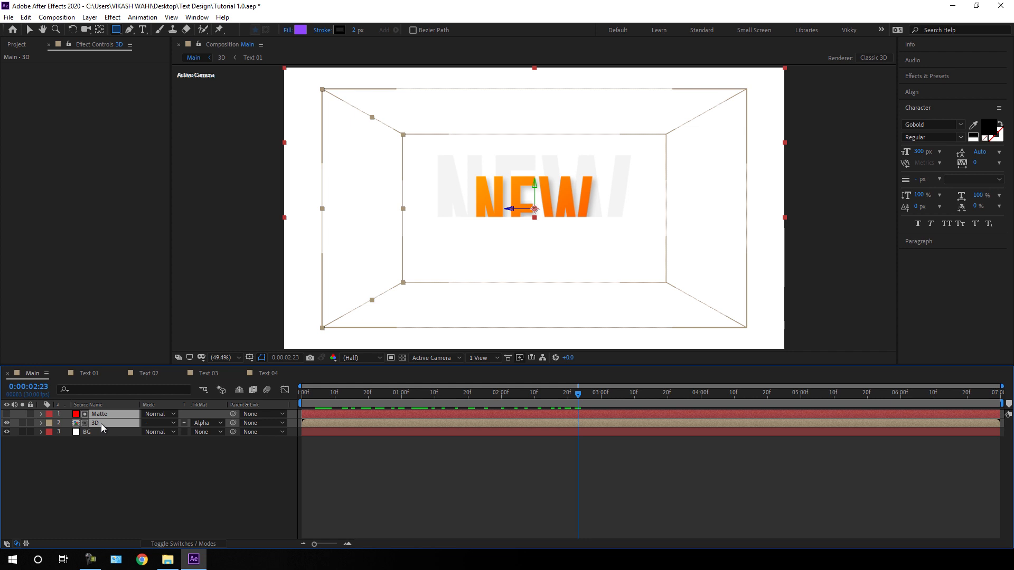
key("ctrl+d")
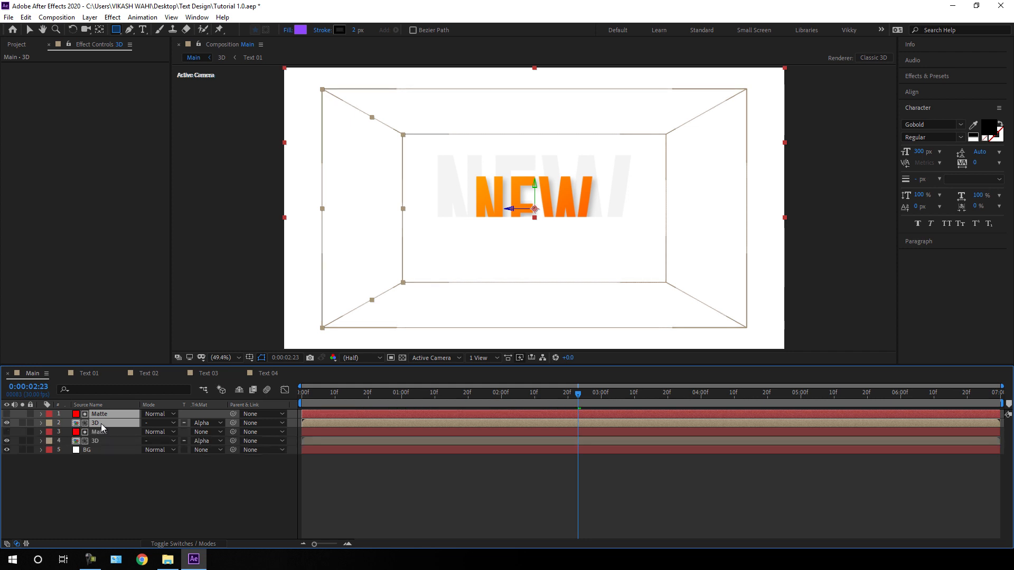
left_click(112, 455)
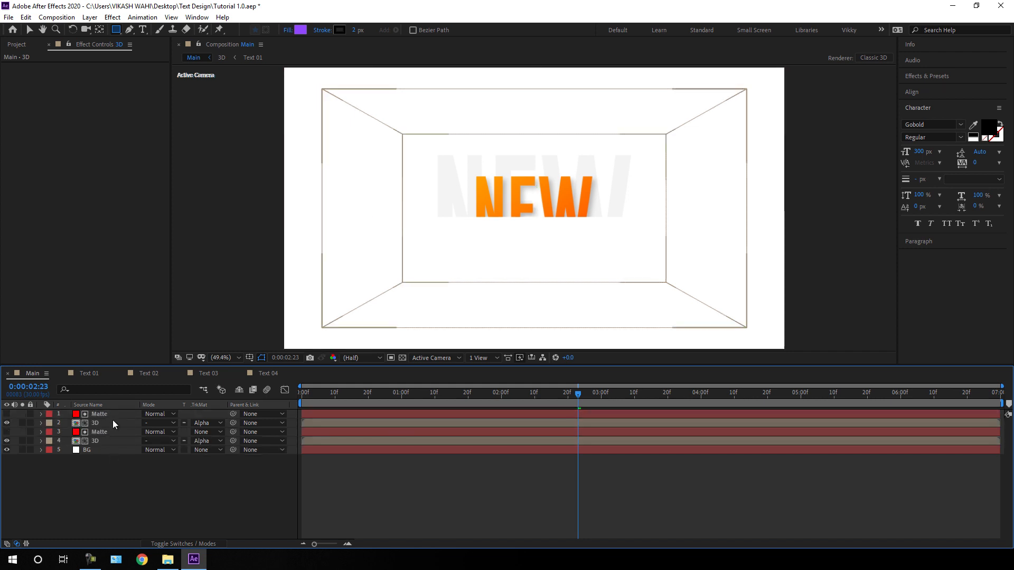
Invert Mask 1 on the topmost Matte layer and hide the mask outlines in the viewer.
left_click(110, 415)
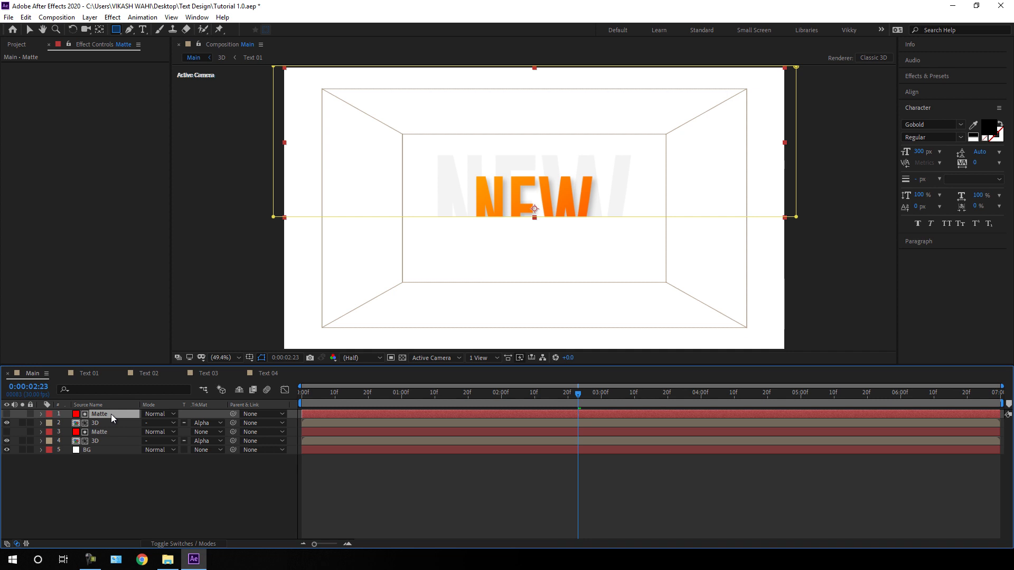
key("m")
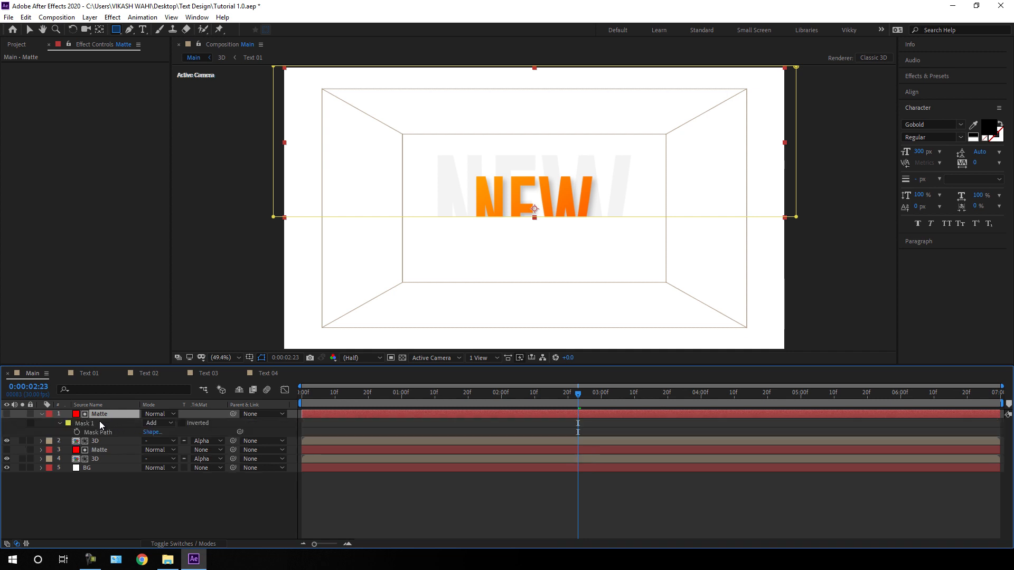
left_click(183, 424)
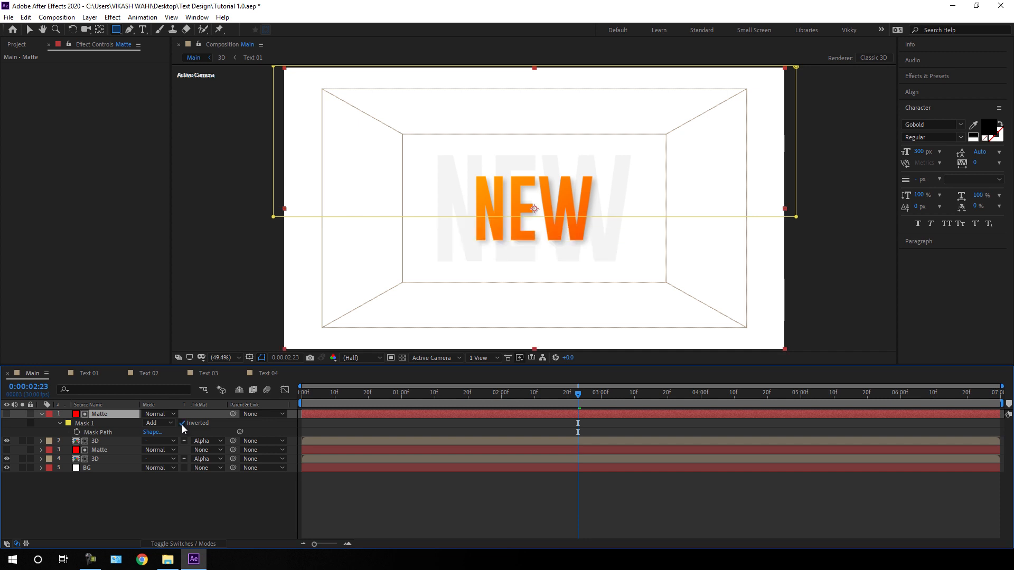
left_click(261, 360)
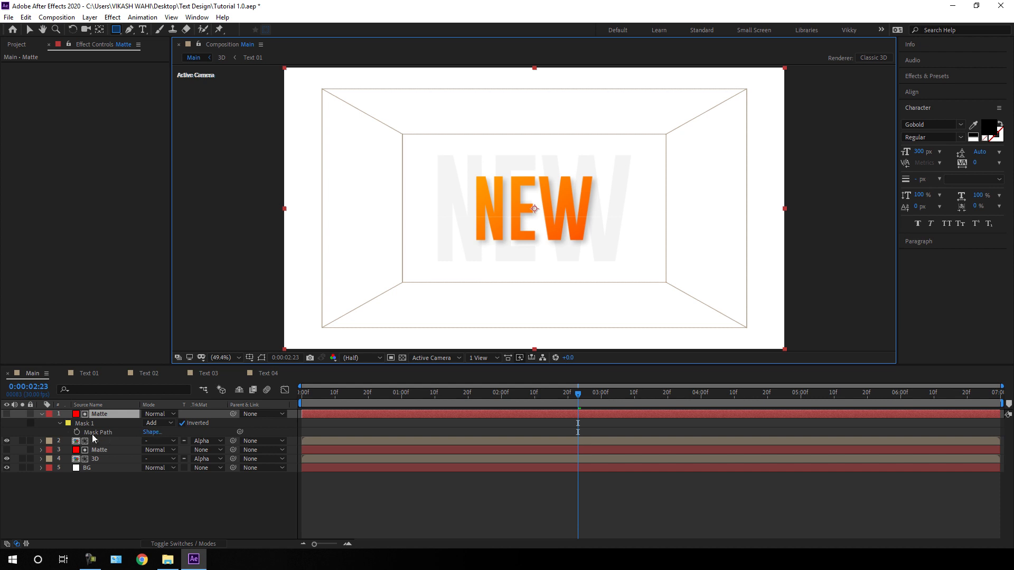
left_click(43, 417)
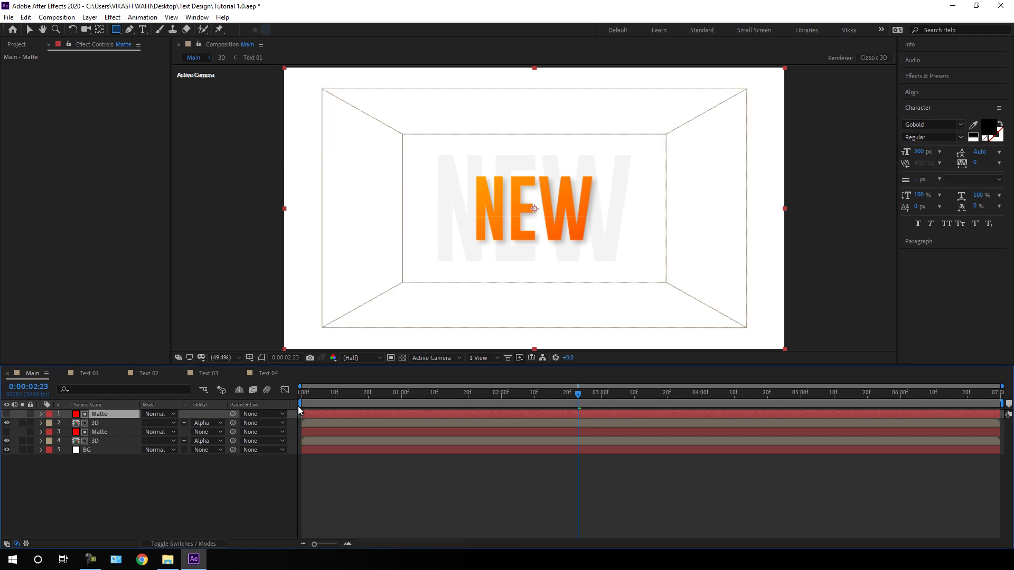
Shift the topmost Matte and 3D layers in time so they start at 0:00:00:02.
mouse_move(323, 393)
left_mouse_down()
mouse_move(287, 394)
mouse_move(309, 399)
left_mouse_up()
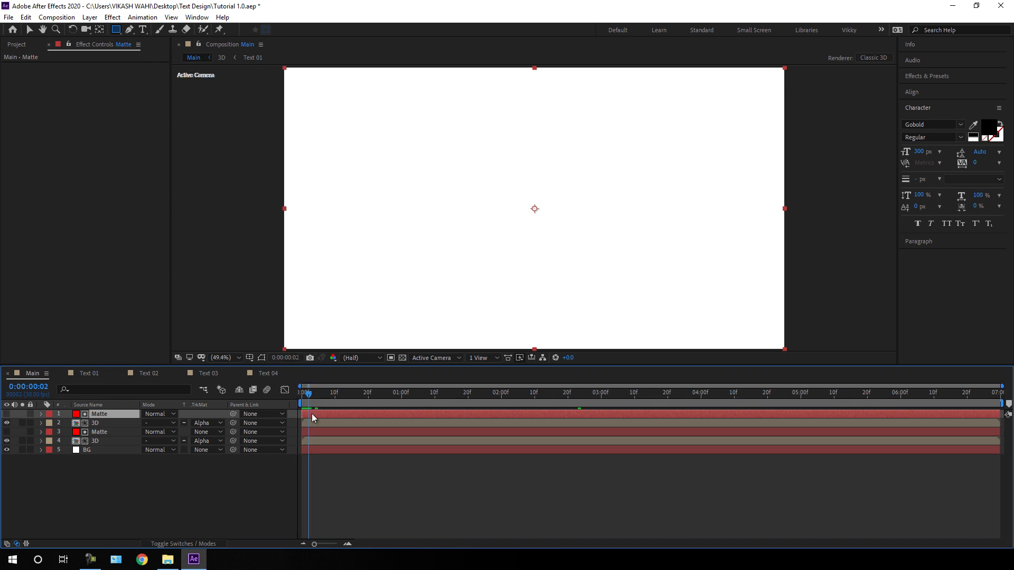
left_click(113, 424)
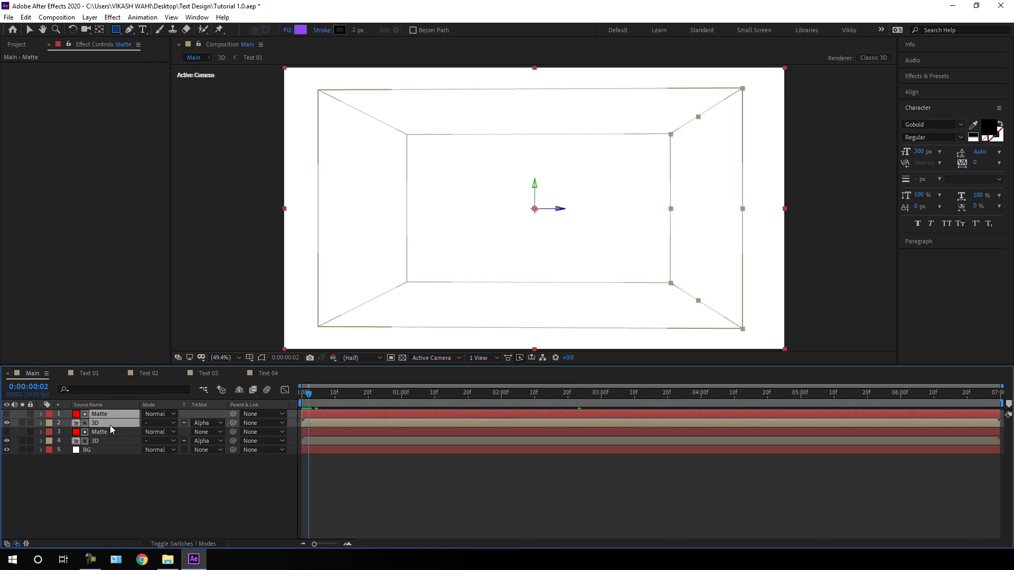
left_click_drag(317, 414, 289, 396)
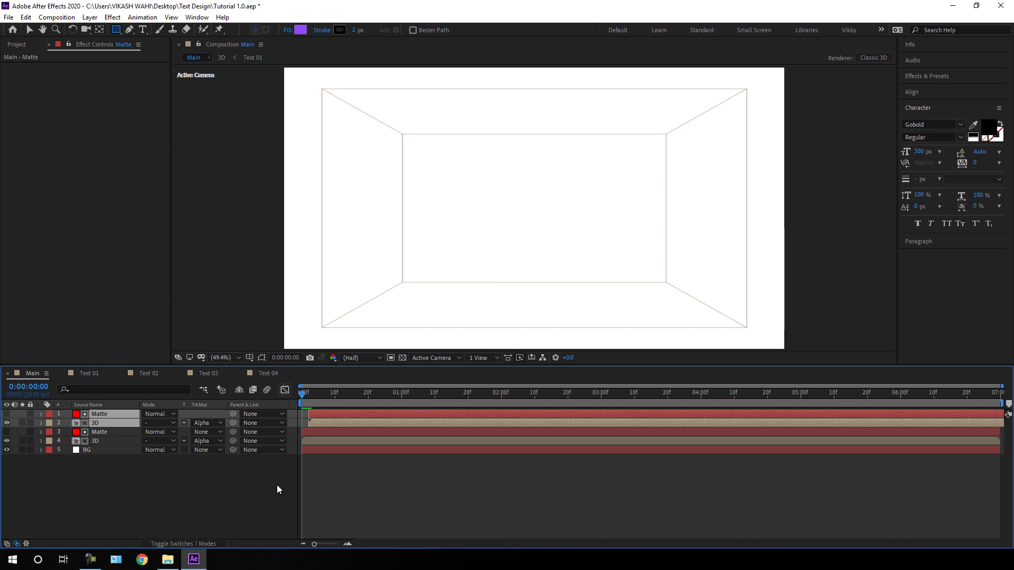
Preview the split text animation in Main and return to the start of the timeline.
key("space")
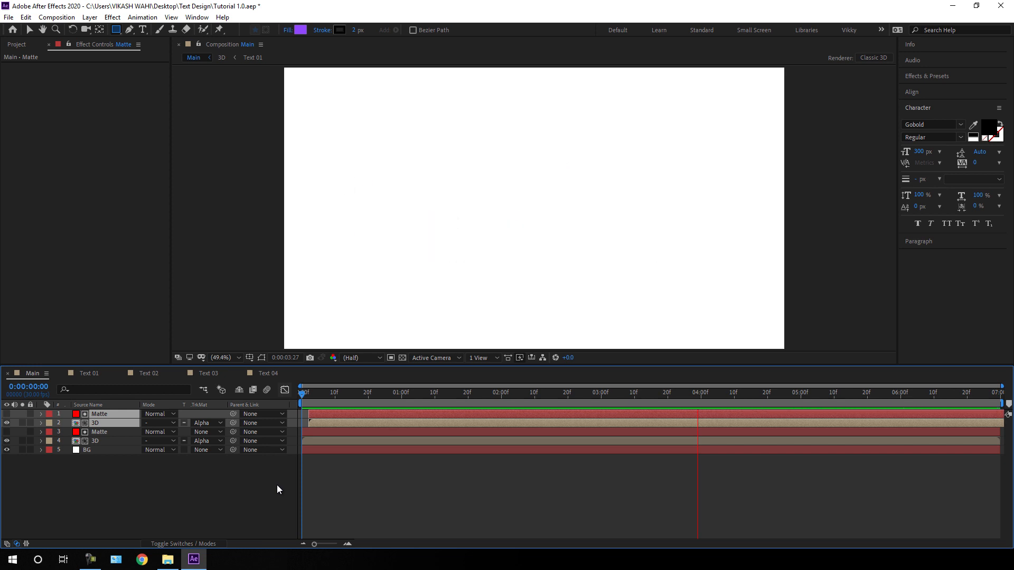
key("space")
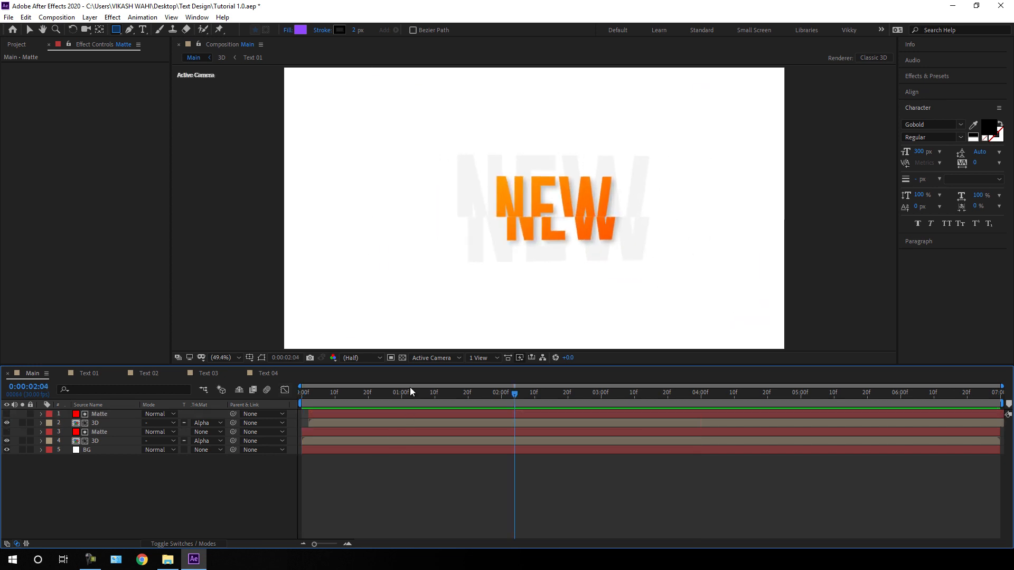
left_click_drag(412, 394, 298, 395)
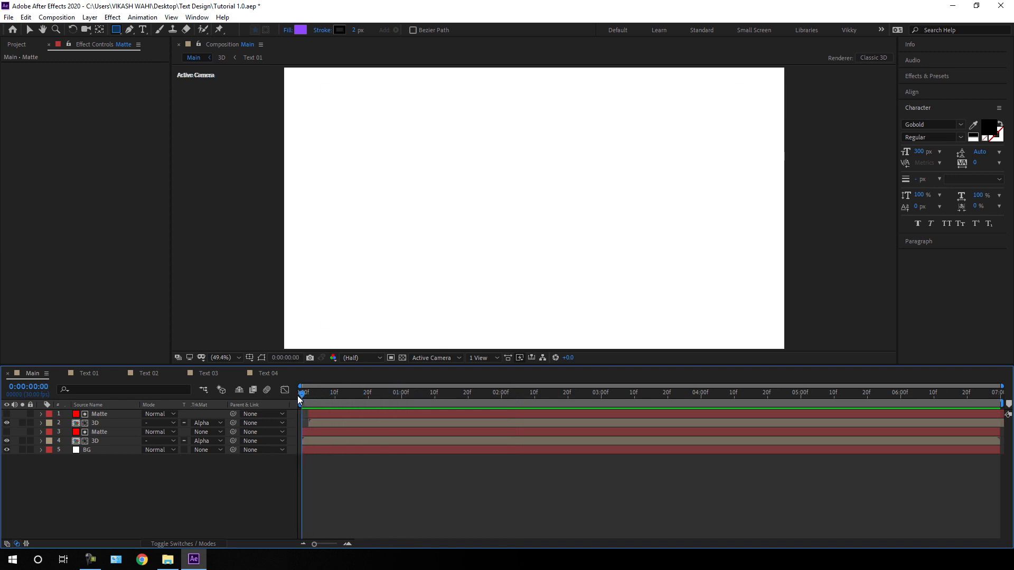
Enable motion blur for the Main composition and on the two Matte layers and the BG layer.
left_click(176, 544)
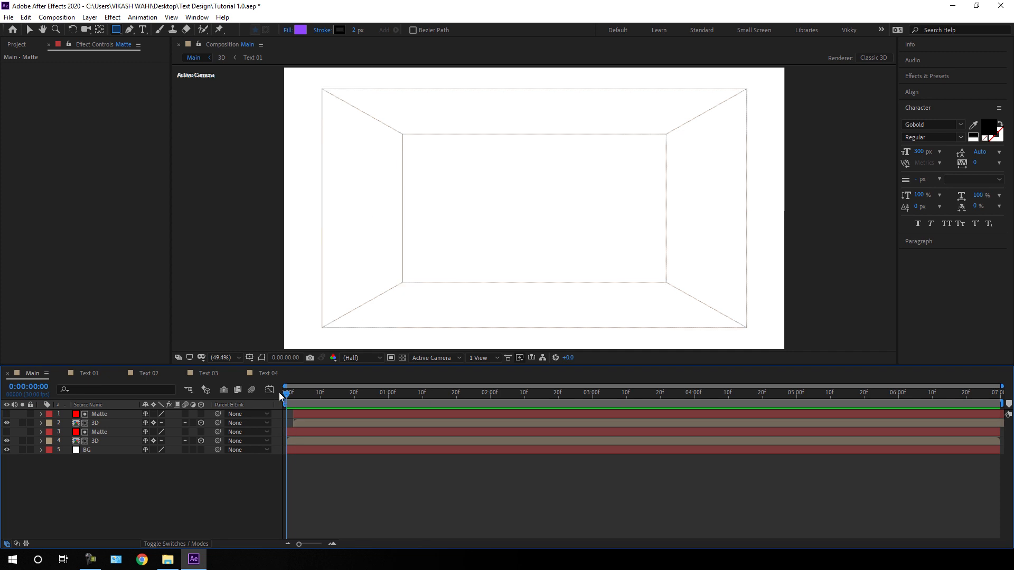
left_click(252, 390)
left_click(186, 413)
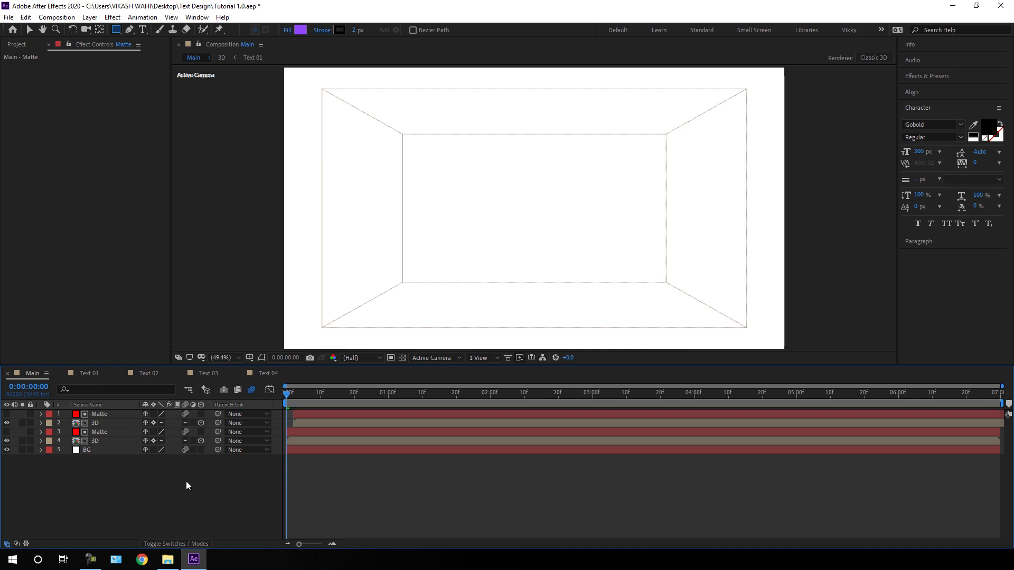
Set the preview resolution to Full at 0:00:01:12, maximize the composition viewer and play the animation.
left_click_drag(319, 395, 429, 400)
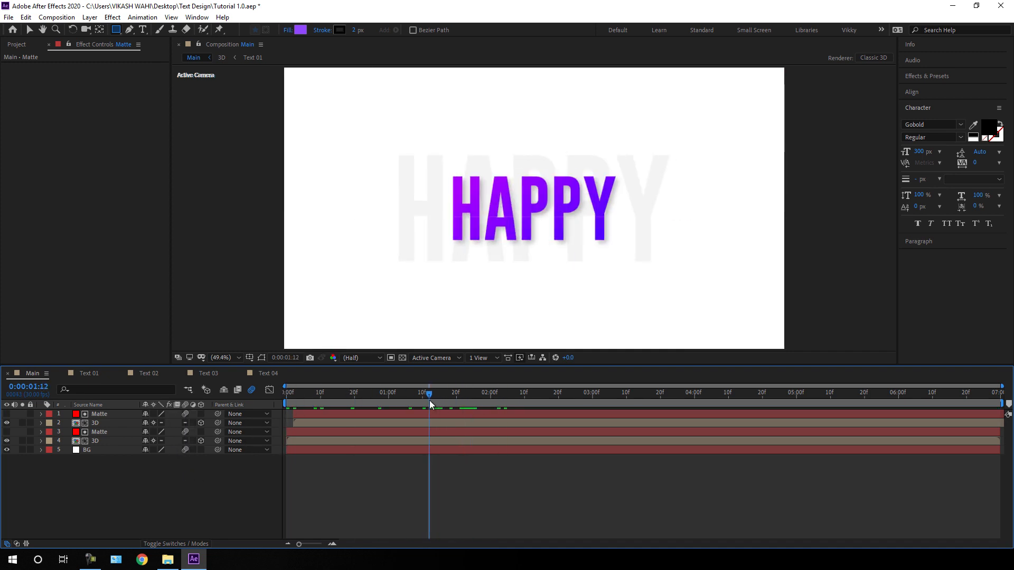
left_click(353, 358)
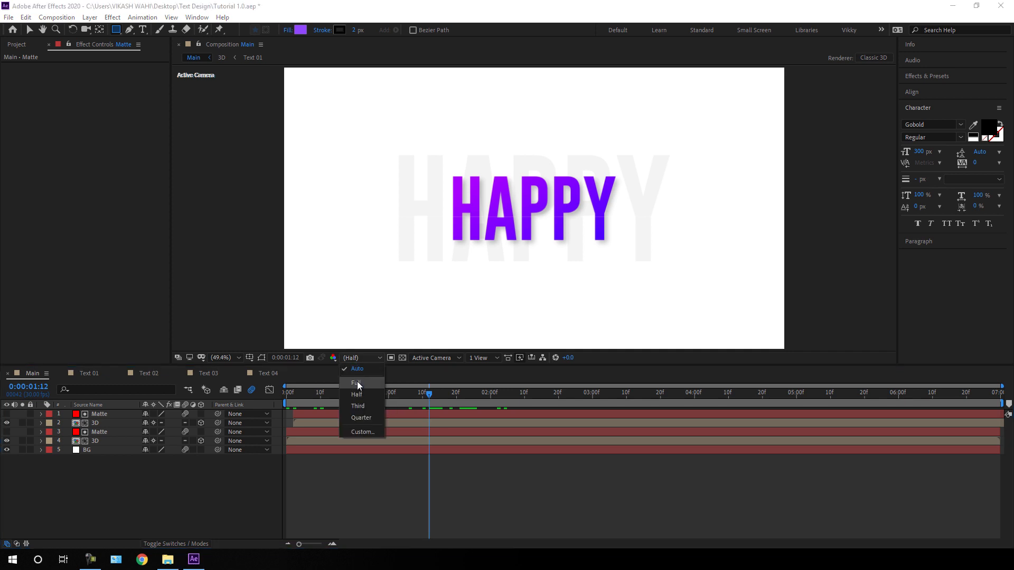
left_click(357, 384)
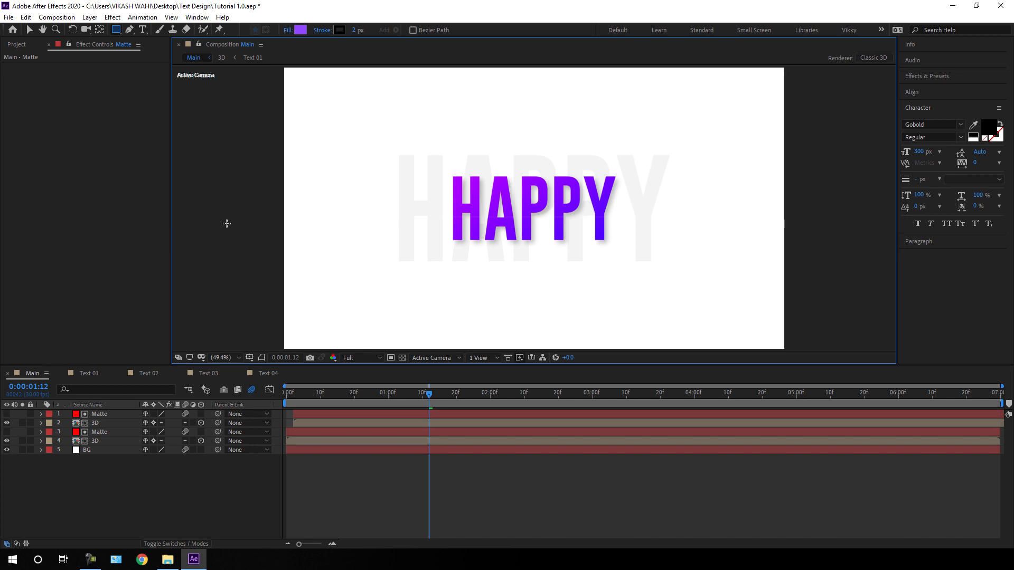
key("grave")
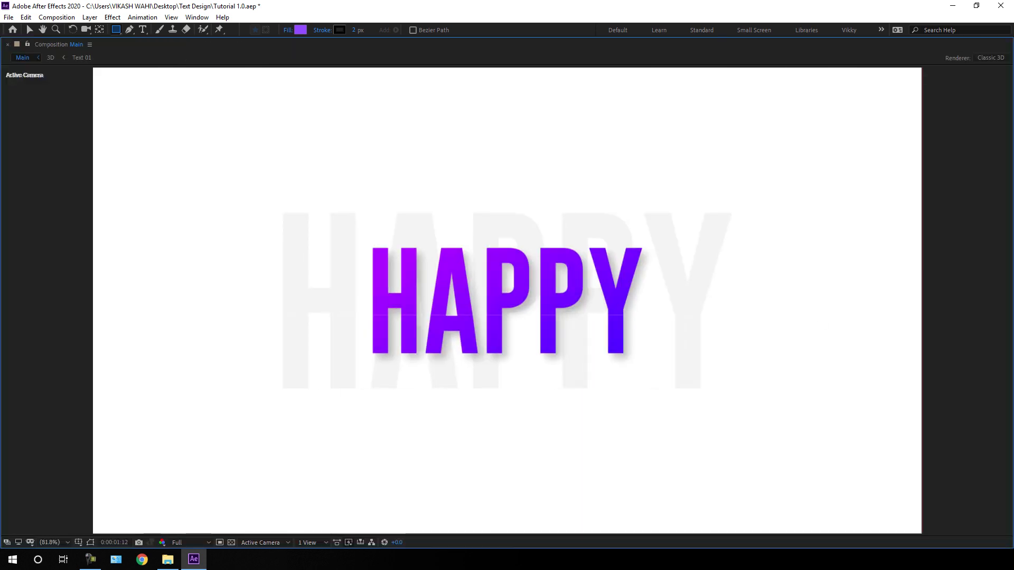
key("space")
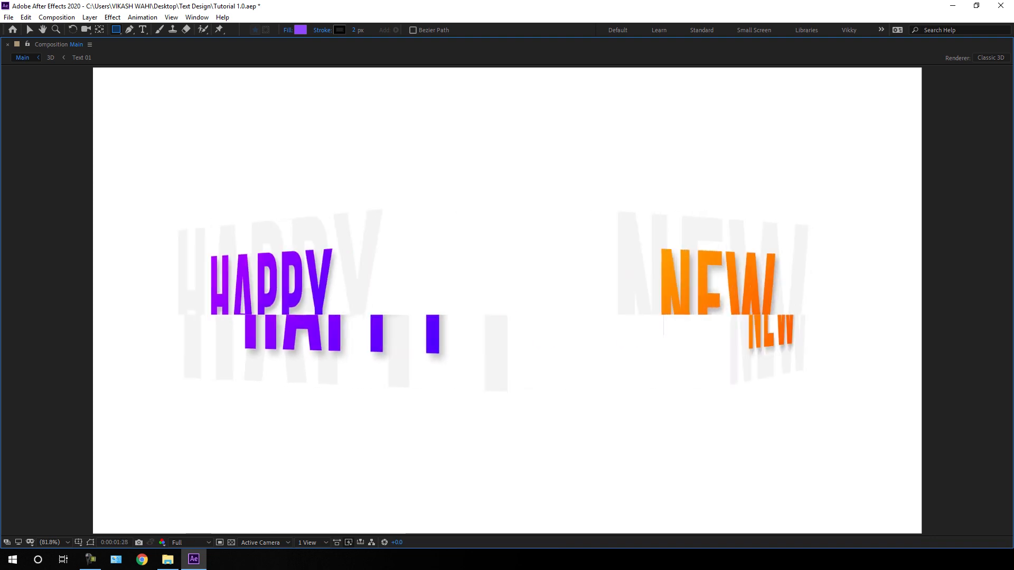